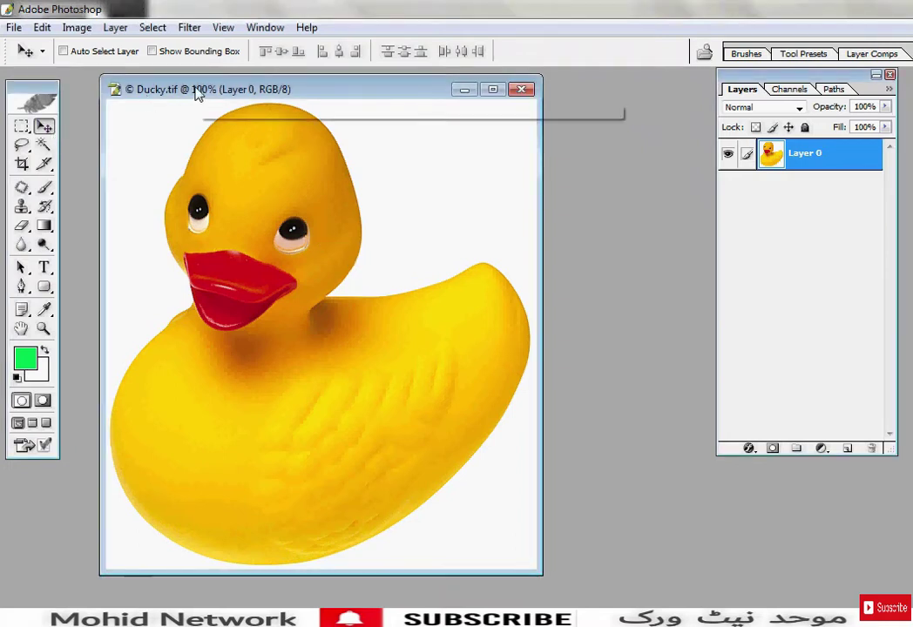
# Close the Ducky.tif photo without saving its changes
pyautogui.moveTo(198, 92); pyautogui.dragTo(194, 95)
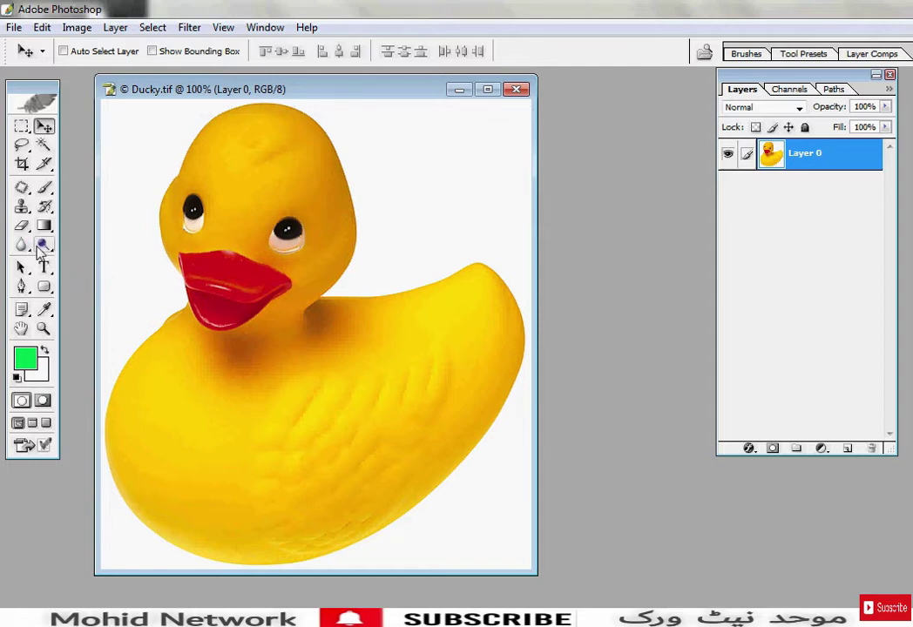
pyautogui.click(519, 89)
pyautogui.click(587, 252)
# Open Eagle.psd and zoom it to fit the window height
pyautogui.doubleClick(346, 203)
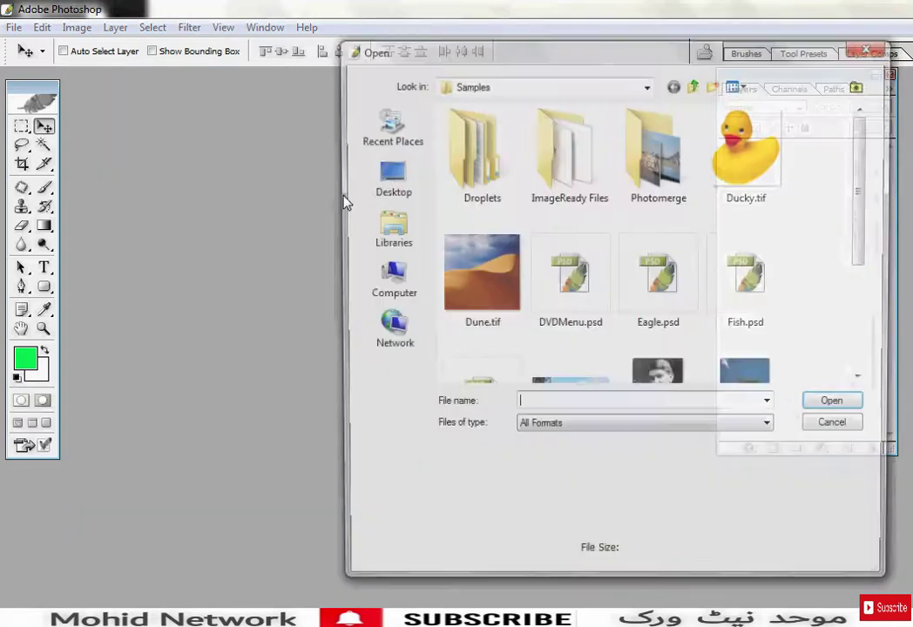
pyautogui.doubleClick(658, 277)
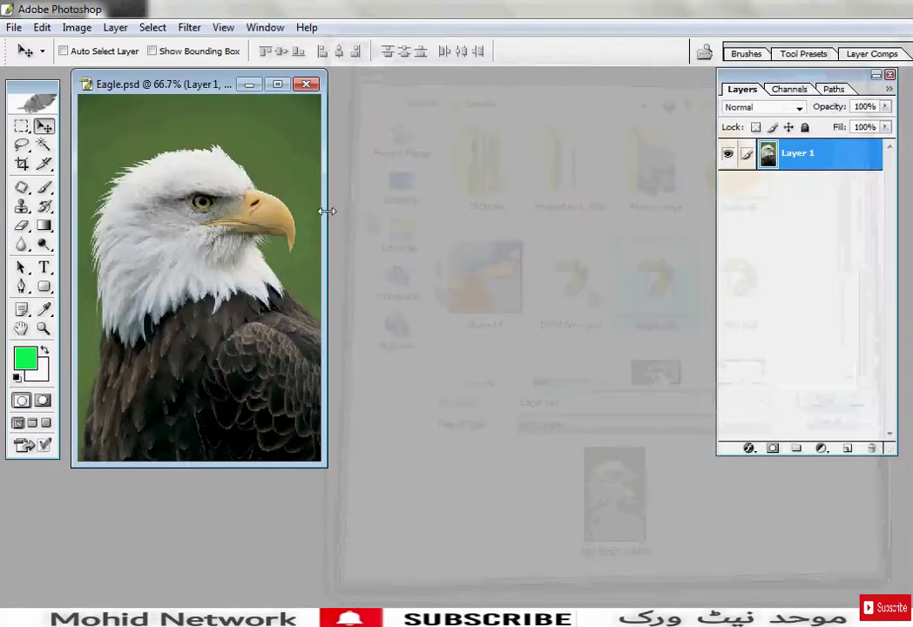
pyautogui.hotkey('ctrl', '0')
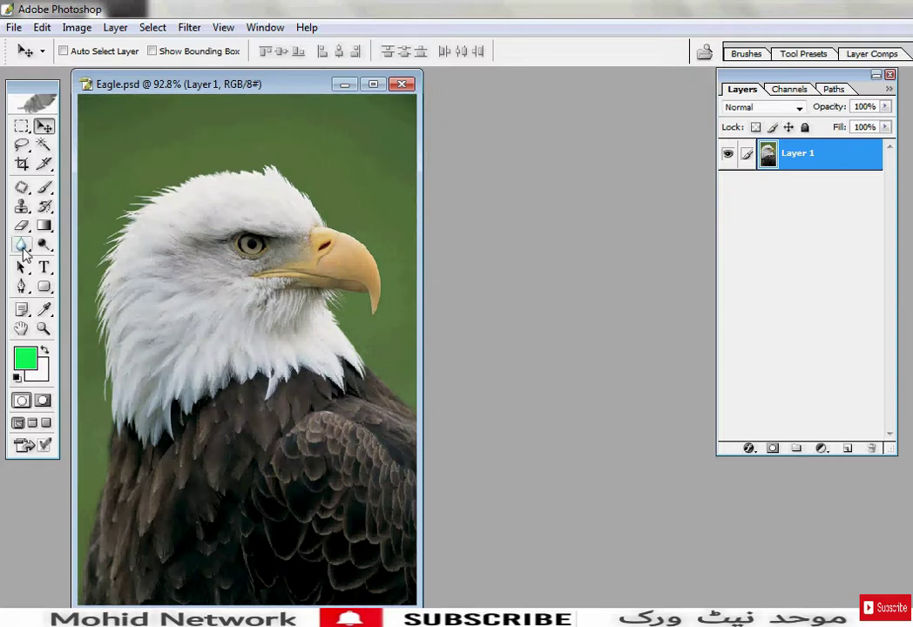
pyautogui.click(23, 247)
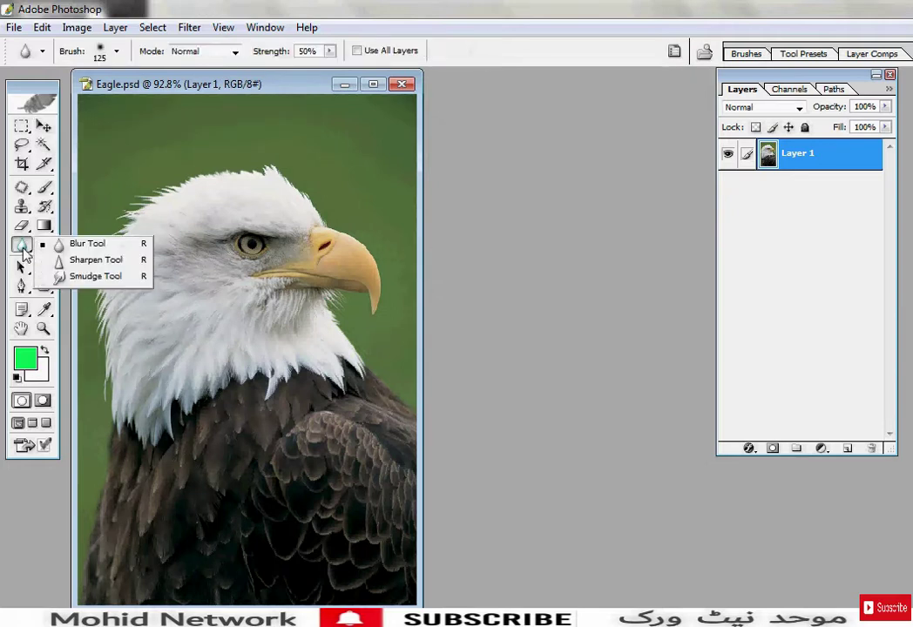
# Blur the eagle's head feathers with the Blur Tool, then sharpen the area around its eye
pyautogui.click(83, 245)
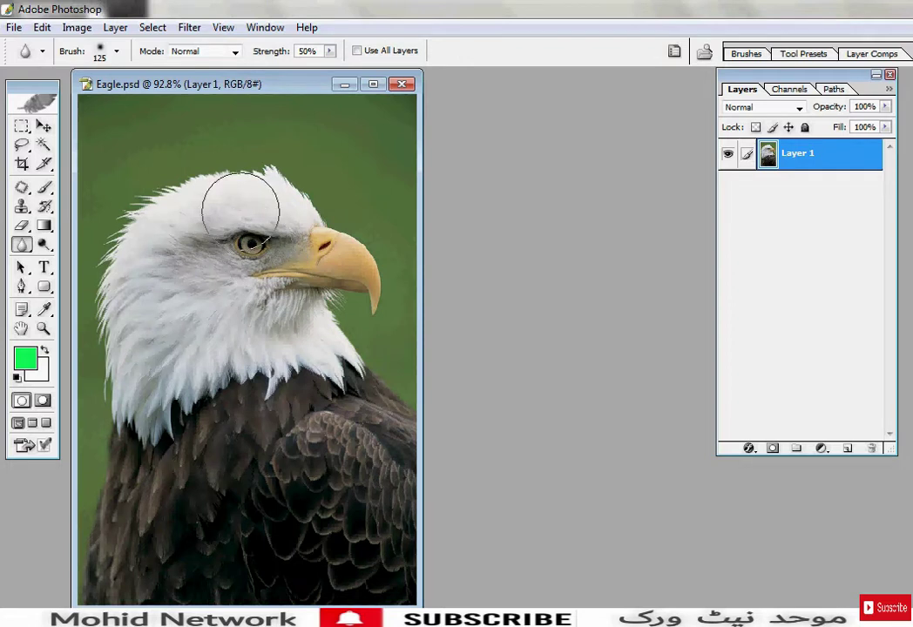
pyautogui.moveTo(231, 197)
pyautogui.mouseDown()
pyautogui.moveTo(234, 276)
pyautogui.moveTo(245, 286)
pyautogui.moveTo(240, 258)
pyautogui.moveTo(185, 196)
pyautogui.moveTo(251, 261)
pyautogui.moveTo(236, 275)
pyautogui.moveTo(250, 245)
pyautogui.moveTo(262, 274)
pyautogui.moveTo(242, 261)
pyautogui.moveTo(240, 234)
pyautogui.moveTo(295, 326)
pyautogui.moveTo(282, 275)
pyautogui.moveTo(239, 215)
pyautogui.moveTo(260, 214)
pyautogui.moveTo(235, 200)
pyautogui.moveTo(145, 229)
pyautogui.mouseUp()
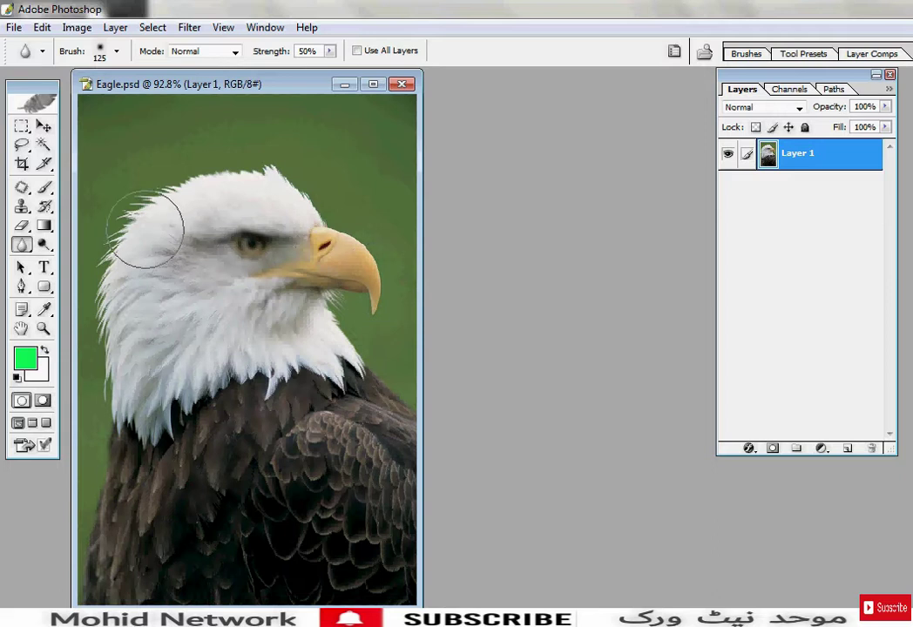
pyautogui.click(25, 248)
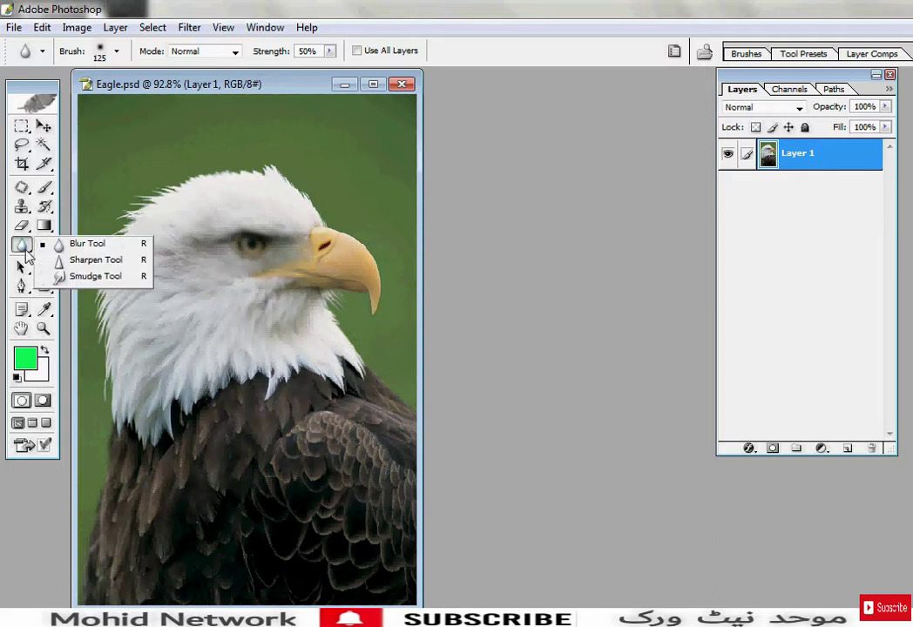
pyautogui.click(85, 269)
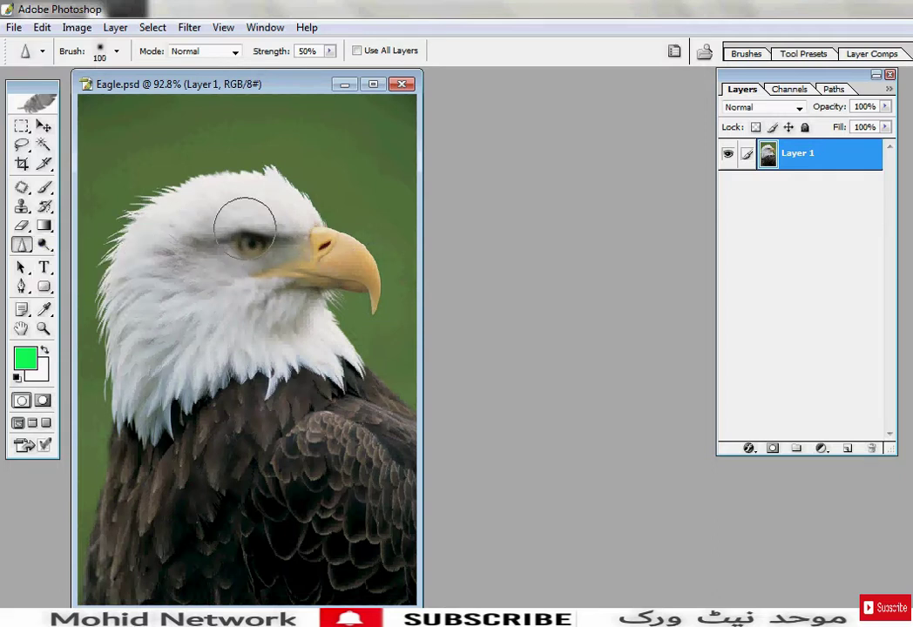
pyautogui.moveTo(259, 268)
pyautogui.mouseDown()
pyautogui.moveTo(235, 240)
pyautogui.moveTo(291, 306)
pyautogui.moveTo(245, 270)
pyautogui.moveTo(281, 263)
pyautogui.moveTo(234, 245)
pyautogui.moveTo(239, 220)
pyautogui.moveTo(224, 210)
pyautogui.moveTo(259, 267)
pyautogui.mouseUp()
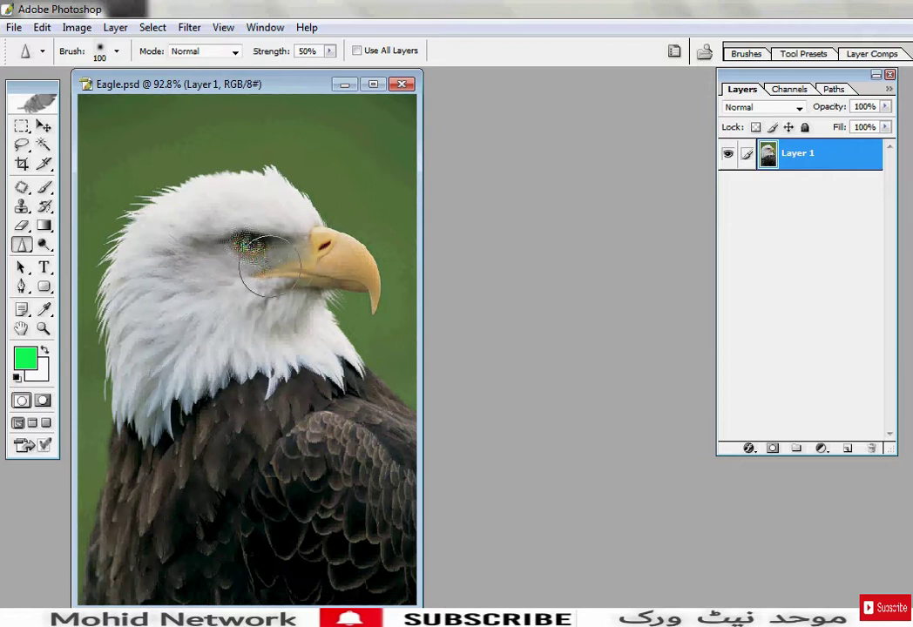
pyautogui.click(31, 253)
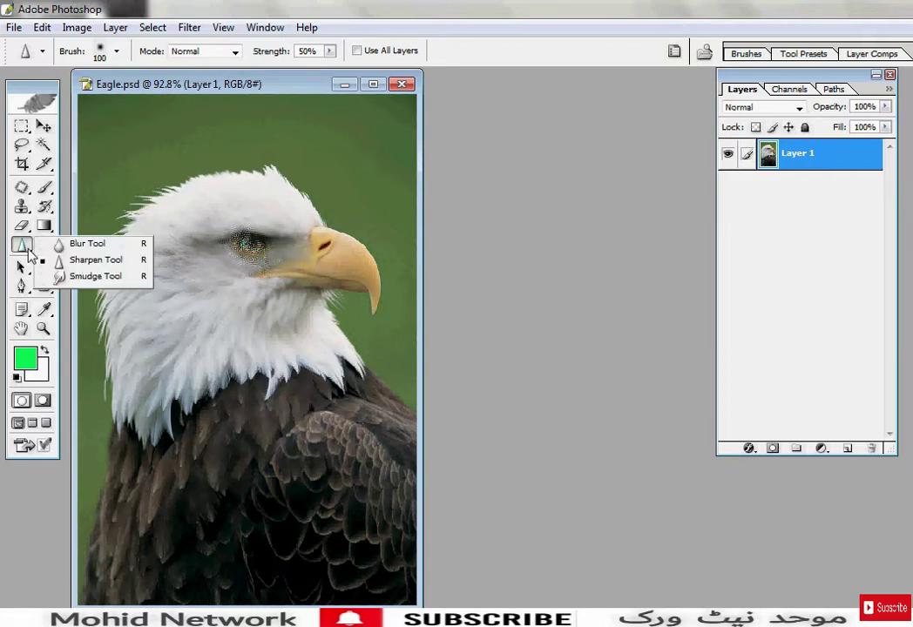
# Smudge the crown feathers into peaks and smear the eye and cheek, then revert with F12
pyautogui.click(93, 277)
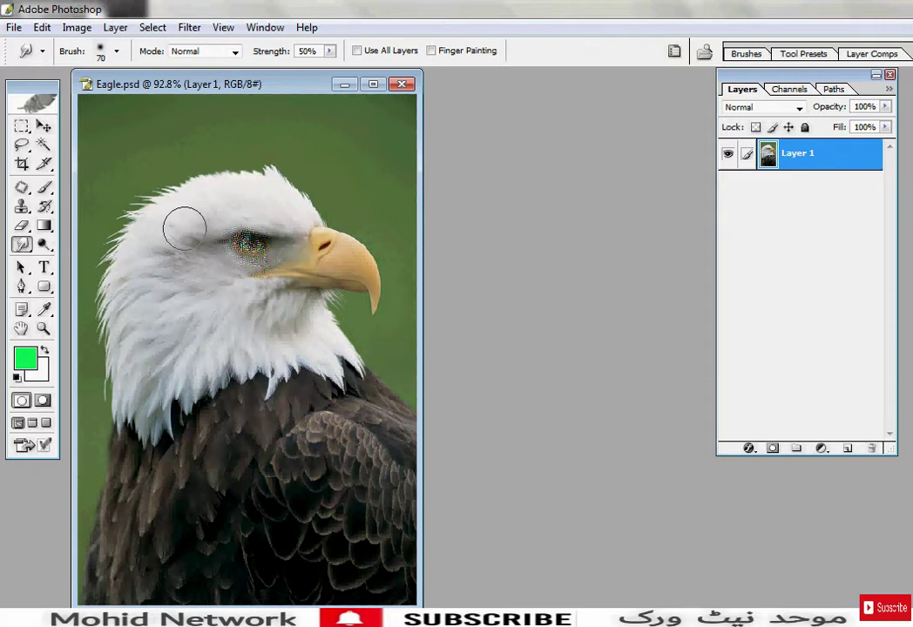
pyautogui.moveTo(183, 207); pyautogui.dragTo(179, 131)
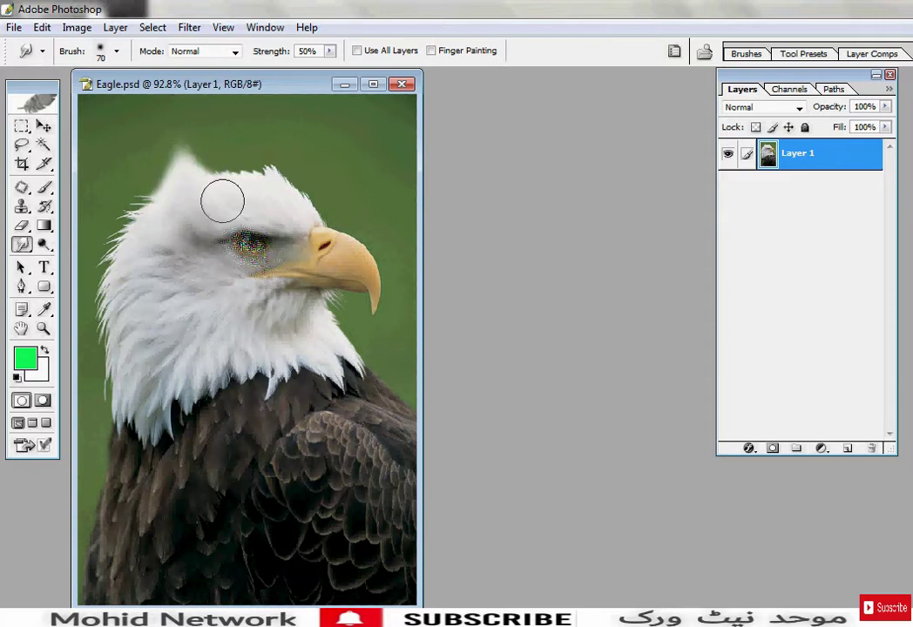
pyautogui.moveTo(237, 188); pyautogui.dragTo(294, 126)
pyautogui.moveTo(261, 257)
pyautogui.mouseDown()
pyautogui.moveTo(275, 223)
pyautogui.moveTo(306, 204)
pyautogui.moveTo(347, 255)
pyautogui.moveTo(353, 214)
pyautogui.mouseUp()
pyautogui.moveTo(238, 271)
pyautogui.mouseDown()
pyautogui.moveTo(206, 362)
pyautogui.moveTo(169, 323)
pyautogui.mouseUp()
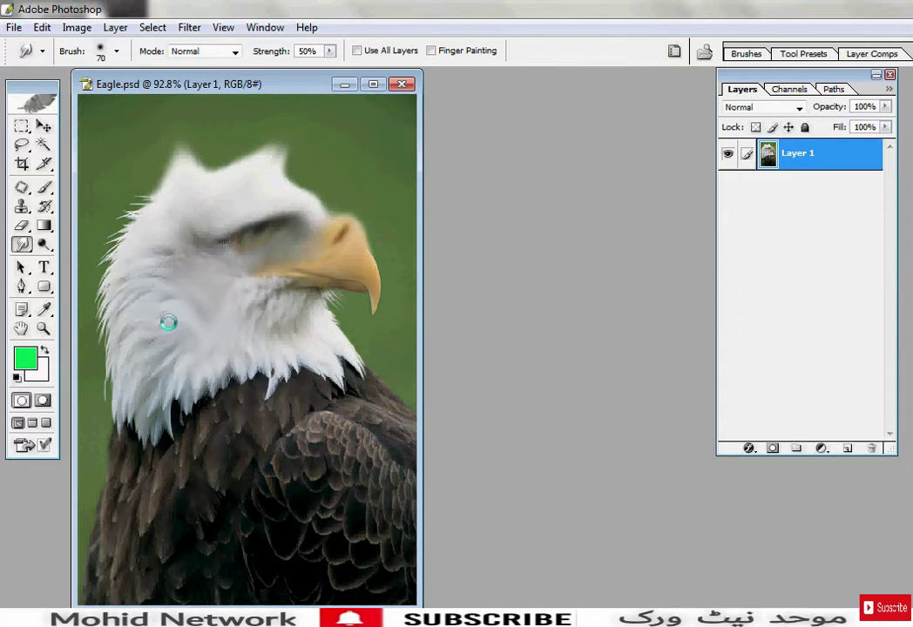
pyautogui.press('F12')
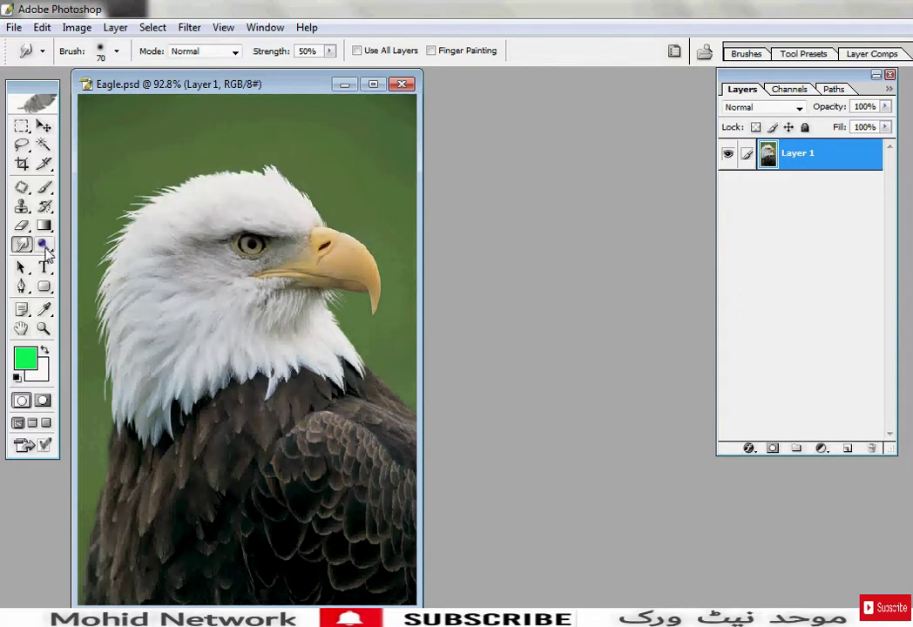
# Lighten the eagle's dark breast feathers into a teal-tinged glow with the Dodge Tool
pyautogui.click(43, 246)
pyautogui.click(116, 246)
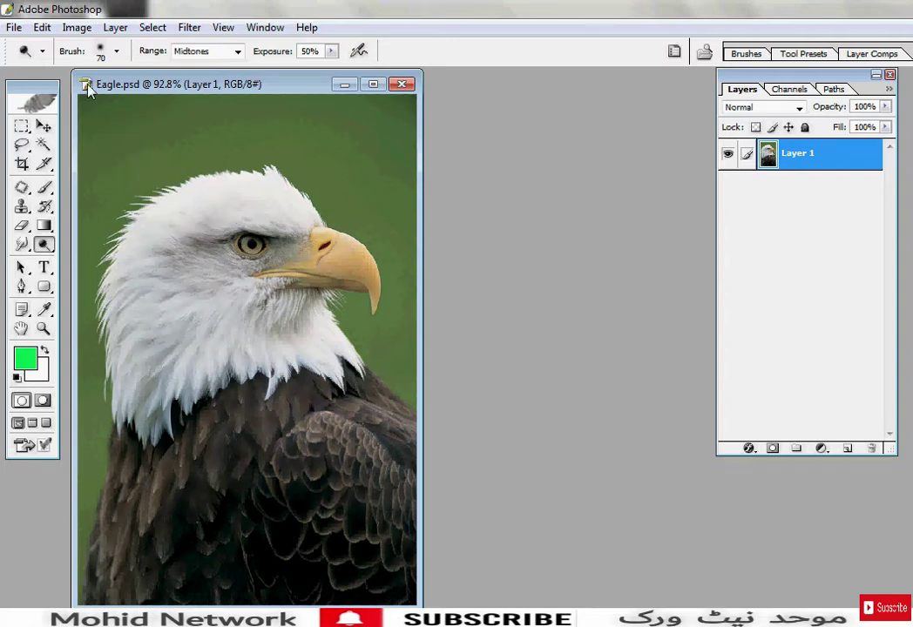
pyautogui.click(14, 27)
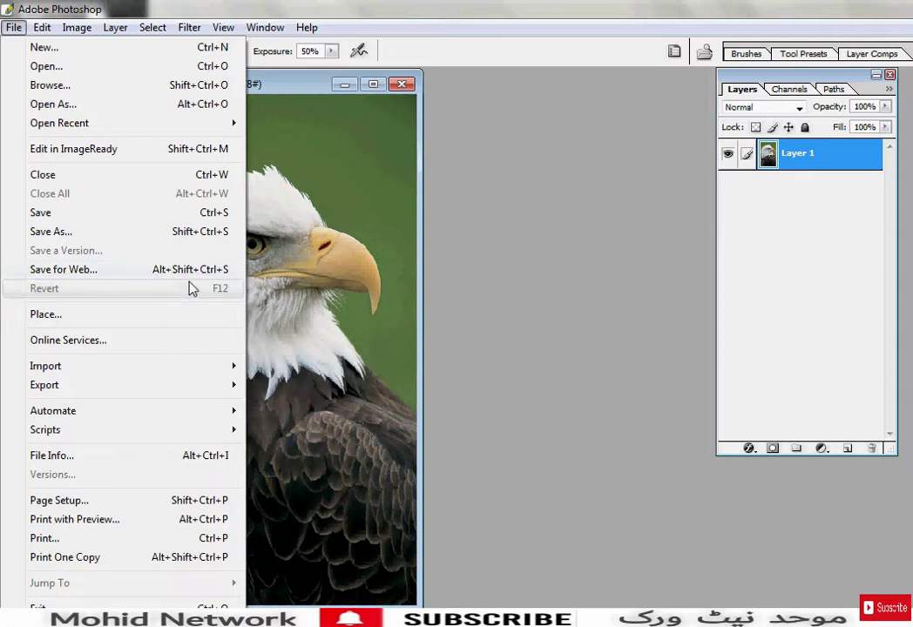
pyautogui.click(305, 93)
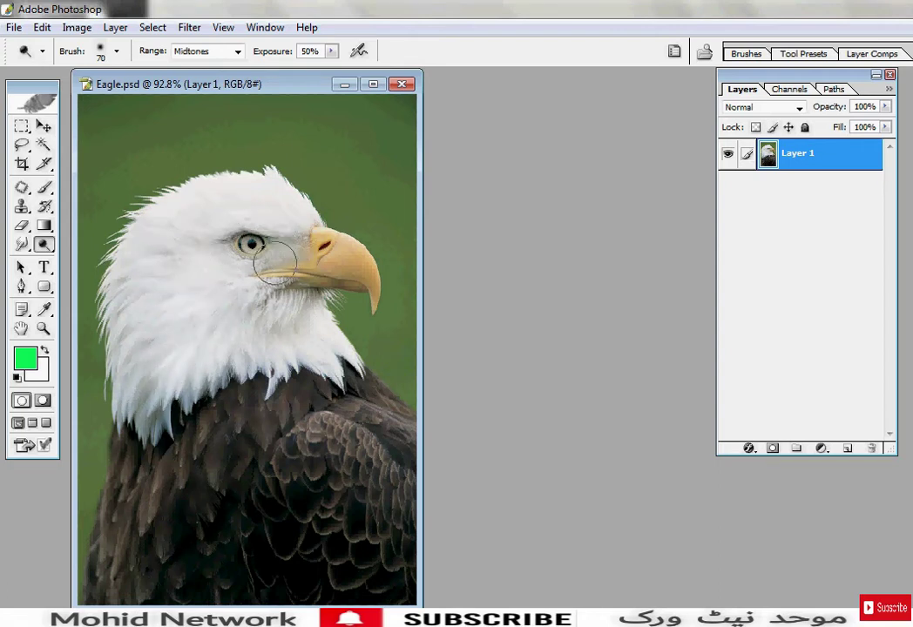
pyautogui.moveTo(259, 508)
pyautogui.mouseDown()
pyautogui.moveTo(225, 529)
pyautogui.moveTo(241, 560)
pyautogui.moveTo(299, 546)
pyautogui.mouseUp()
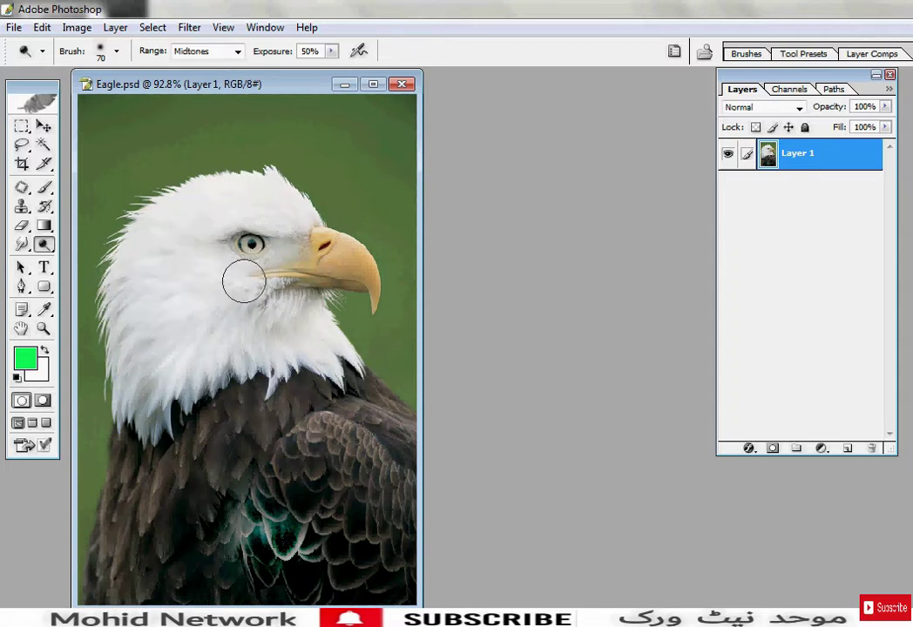
pyautogui.click(46, 246)
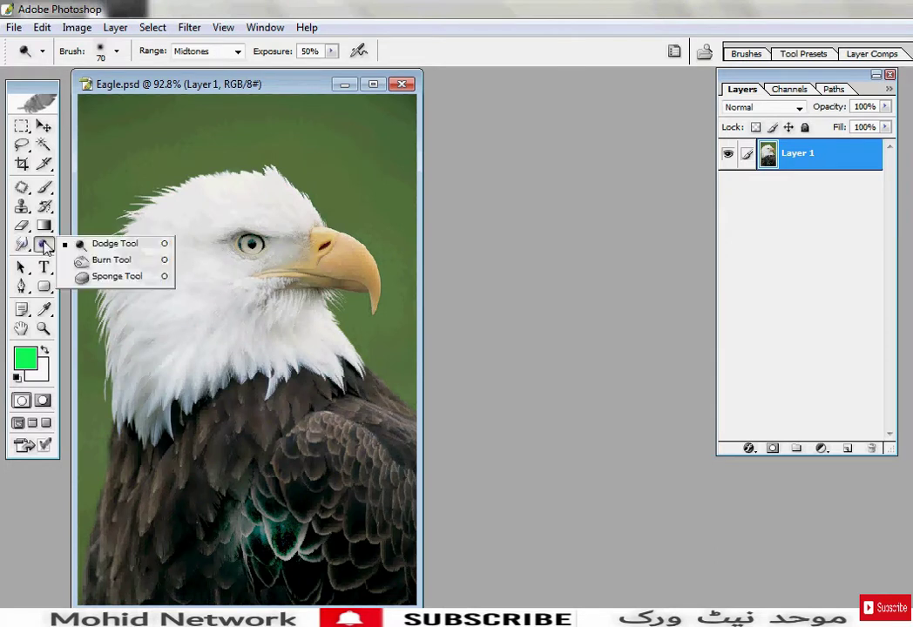
# Darken the eagle's white cheek feathers with a size-150 Burn Tool brush
pyautogui.click(80, 261)
pyautogui.press(']')
pyautogui.press(']')
pyautogui.press(']')
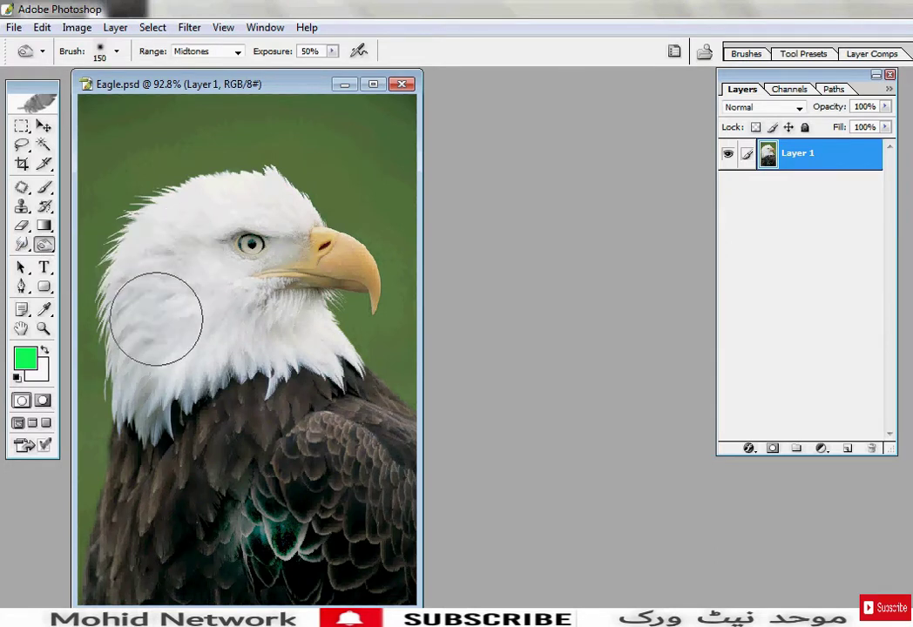
pyautogui.moveTo(244, 271)
pyautogui.mouseDown()
pyautogui.moveTo(216, 279)
pyautogui.moveTo(240, 204)
pyautogui.moveTo(265, 204)
pyautogui.moveTo(159, 289)
pyautogui.moveTo(200, 366)
pyautogui.moveTo(193, 362)
pyautogui.moveTo(183, 271)
pyautogui.moveTo(156, 310)
pyautogui.moveTo(297, 344)
pyautogui.moveTo(289, 349)
pyautogui.moveTo(215, 224)
pyautogui.moveTo(306, 204)
pyautogui.moveTo(317, 247)
pyautogui.moveTo(359, 315)
pyautogui.moveTo(327, 289)
pyautogui.moveTo(102, 261)
pyautogui.mouseUp()
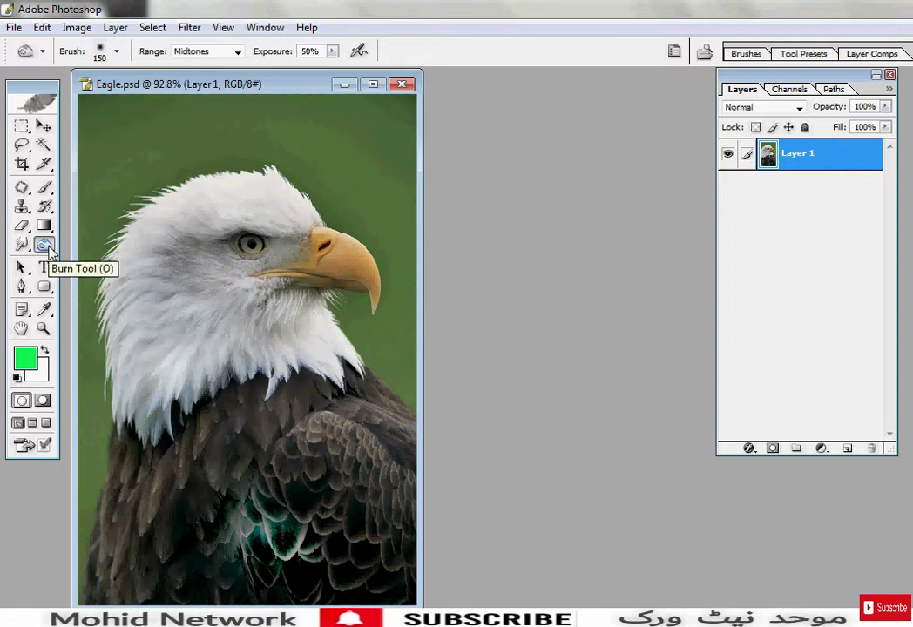
# Desaturate the beak with the Sponge Tool, then undo it after choosing the Move Tool
pyautogui.click(43, 246)
pyautogui.click(105, 276)
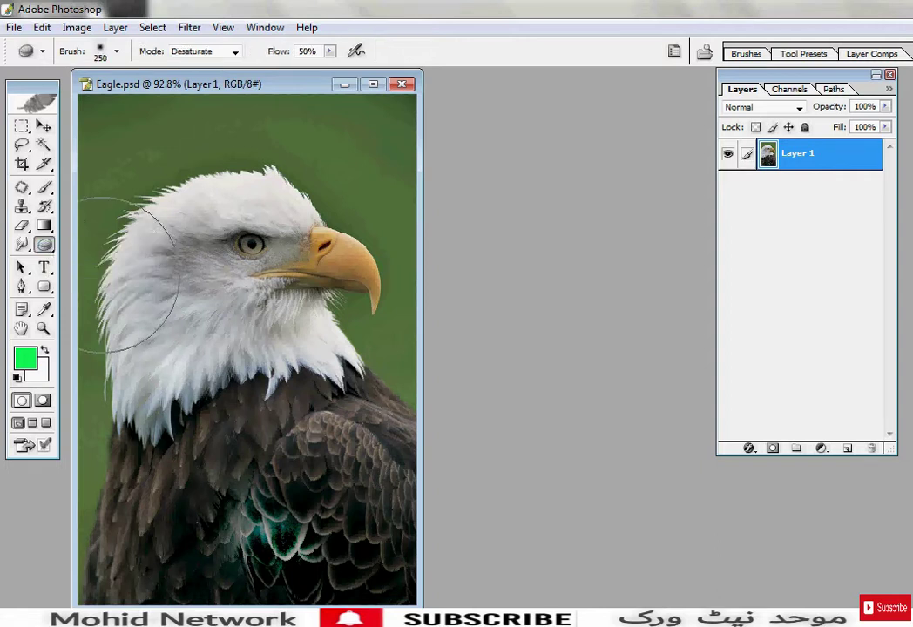
pyautogui.moveTo(324, 302)
pyautogui.mouseDown()
pyautogui.moveTo(371, 287)
pyautogui.moveTo(249, 306)
pyautogui.mouseUp()
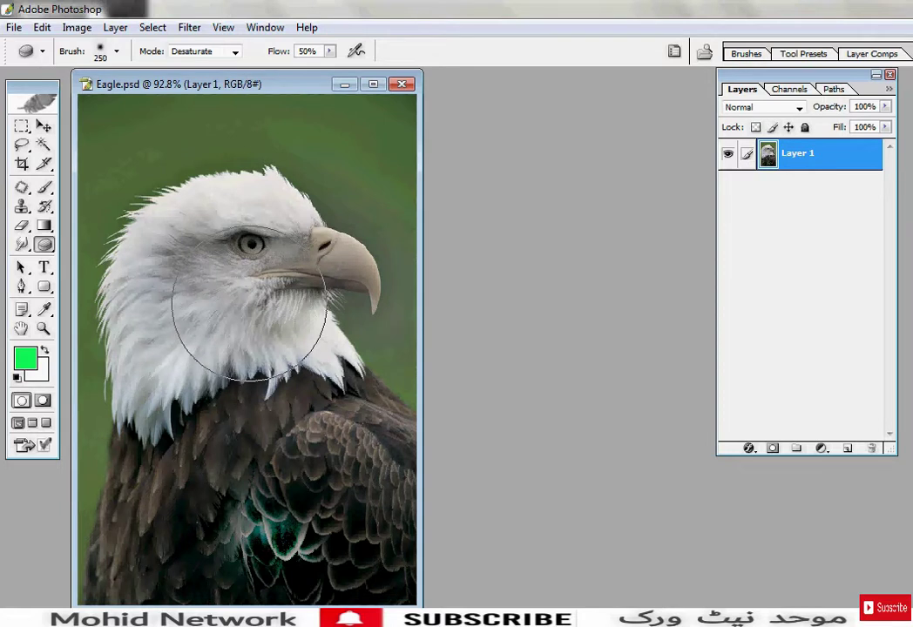
pyautogui.click(44, 127)
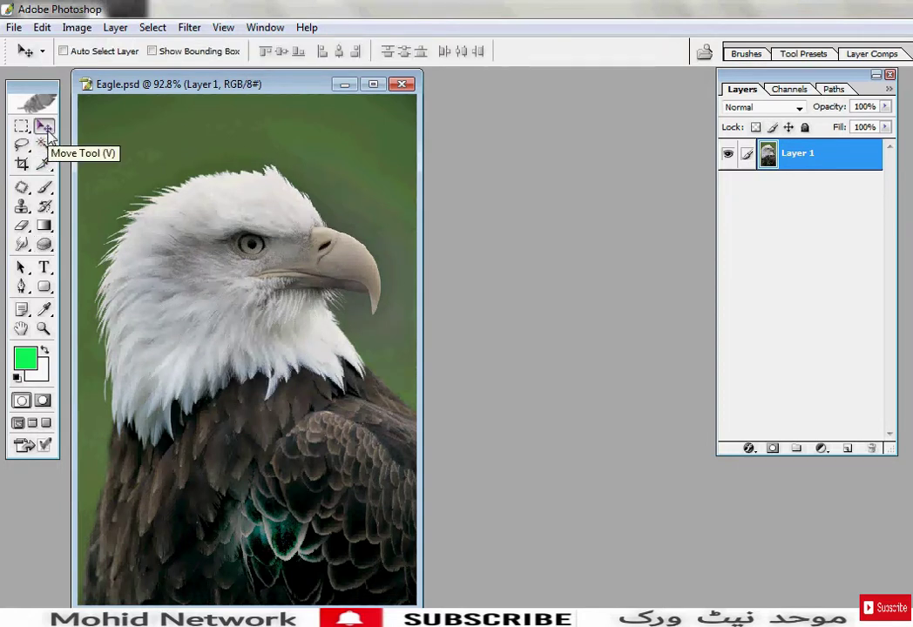
pyautogui.hotkey('ctrl', 'z')
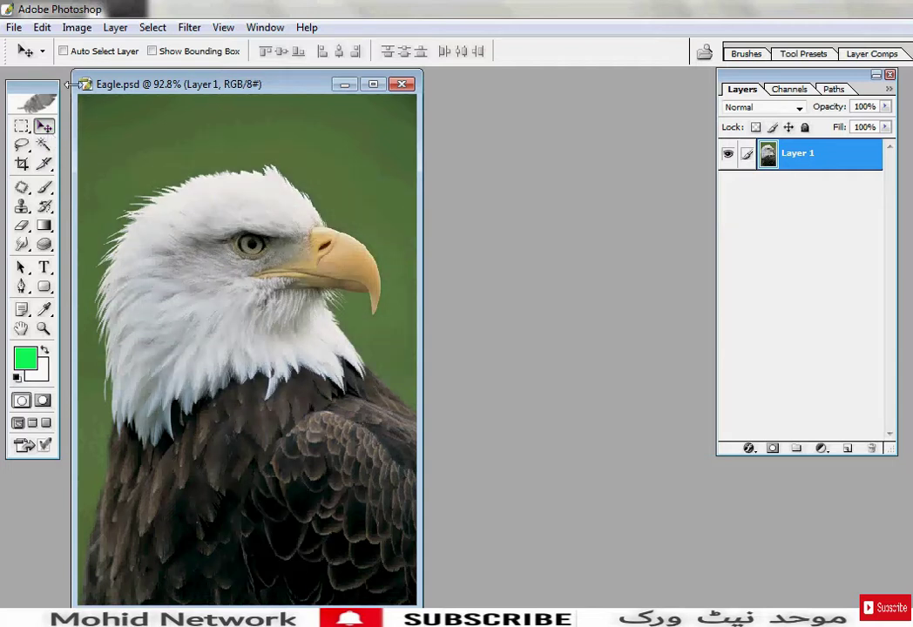
# Open Image > Adjustments > Curves, reposition the dialog, and cancel it unchanged
pyautogui.click(77, 28)
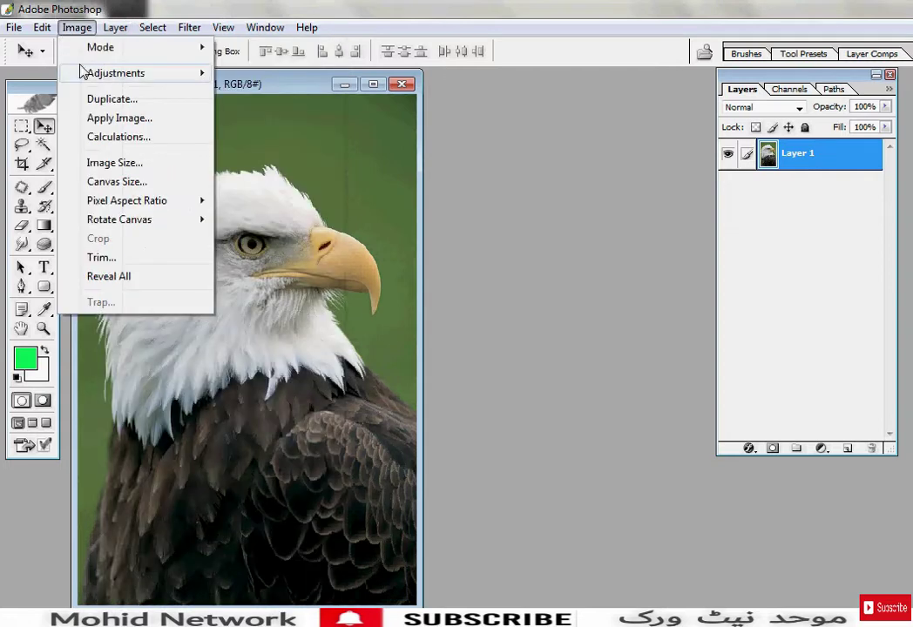
pyautogui.click(244, 13)
pyautogui.click(77, 27)
pyautogui.moveTo(115, 73)
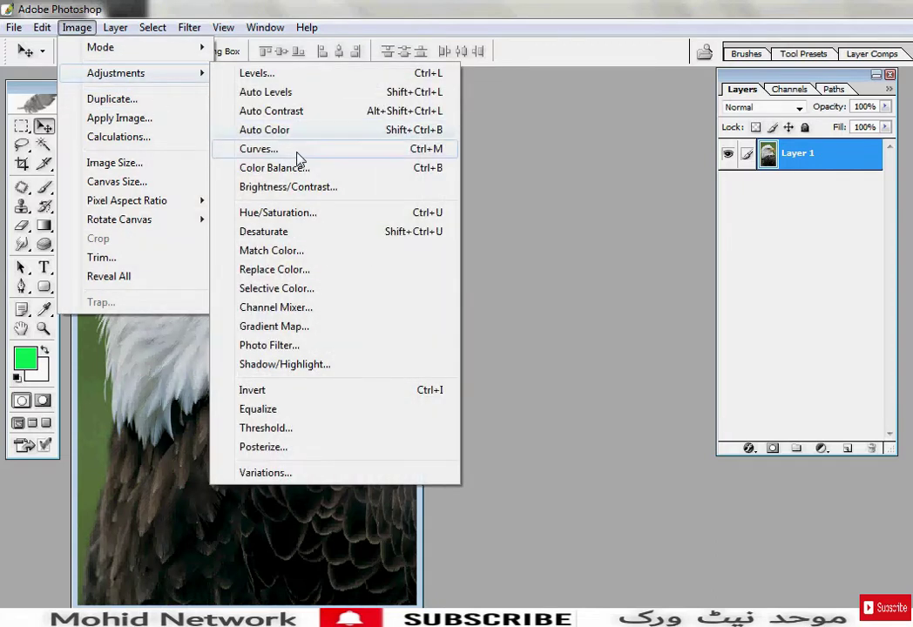
pyautogui.click(295, 150)
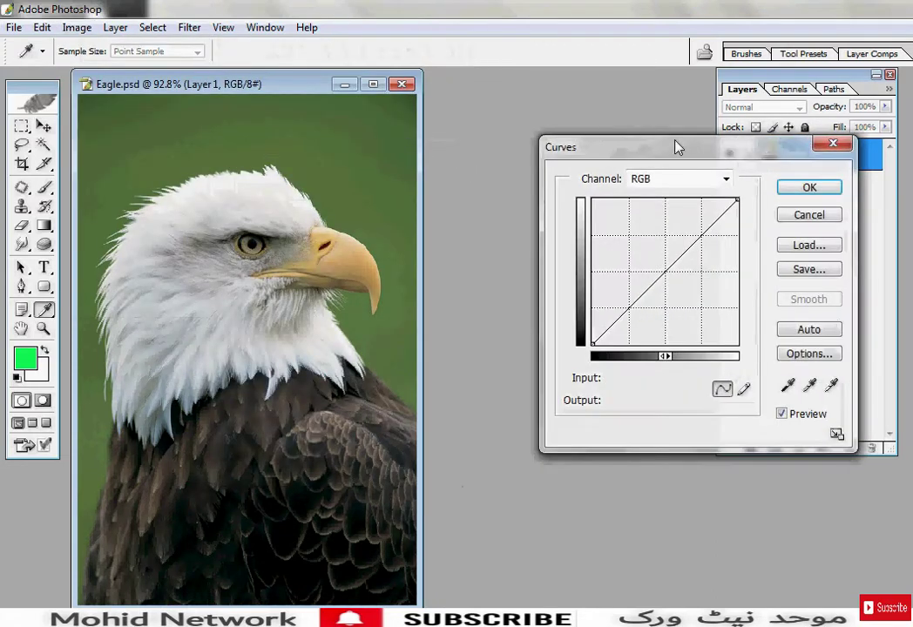
pyautogui.moveTo(678, 148); pyautogui.dragTo(608, 115)
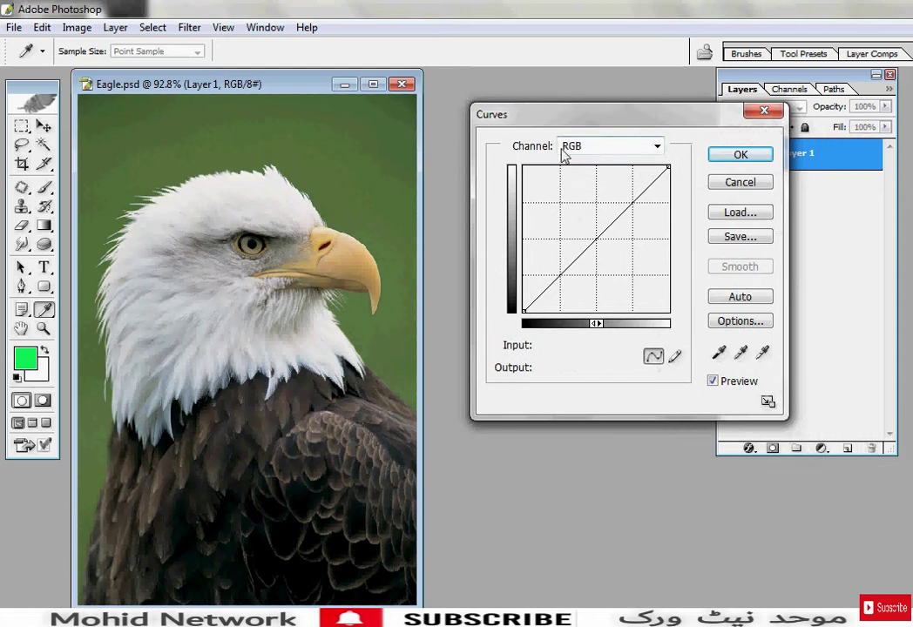
pyautogui.click(760, 182)
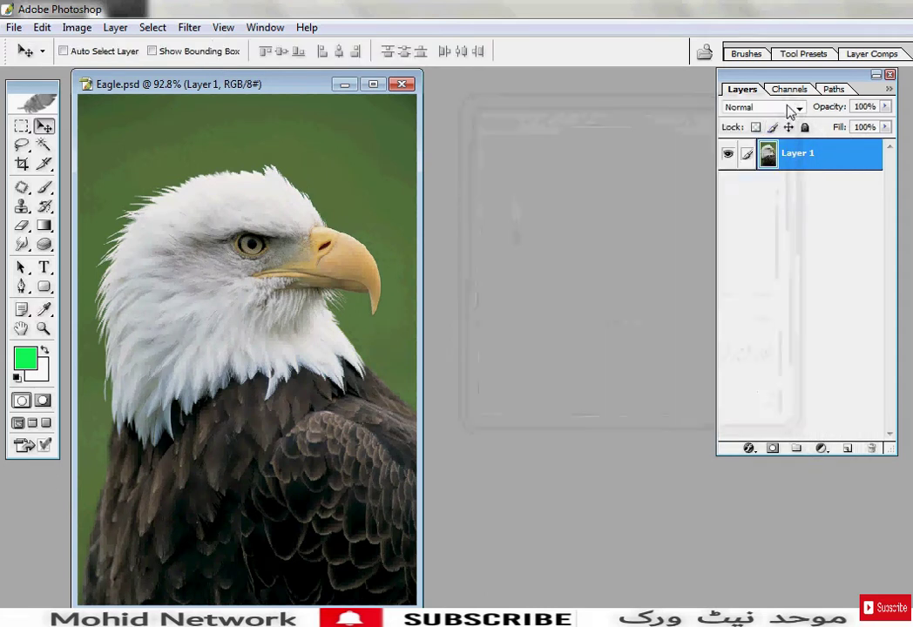
# View the Red, Green and Blue channels individually, then return to the RGB composite
pyautogui.click(788, 90)
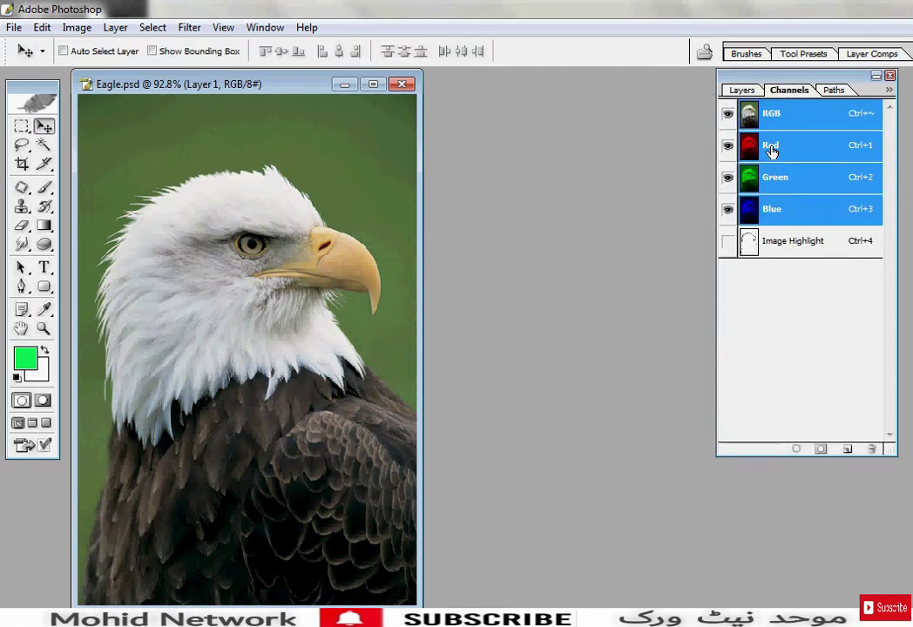
pyautogui.click(771, 148)
pyautogui.click(771, 177)
pyautogui.click(771, 211)
pyautogui.click(772, 177)
pyautogui.click(773, 148)
pyautogui.click(775, 118)
# Open the Curves adjustment and move its dialog aside
pyautogui.click(77, 29)
pyautogui.moveTo(116, 73)
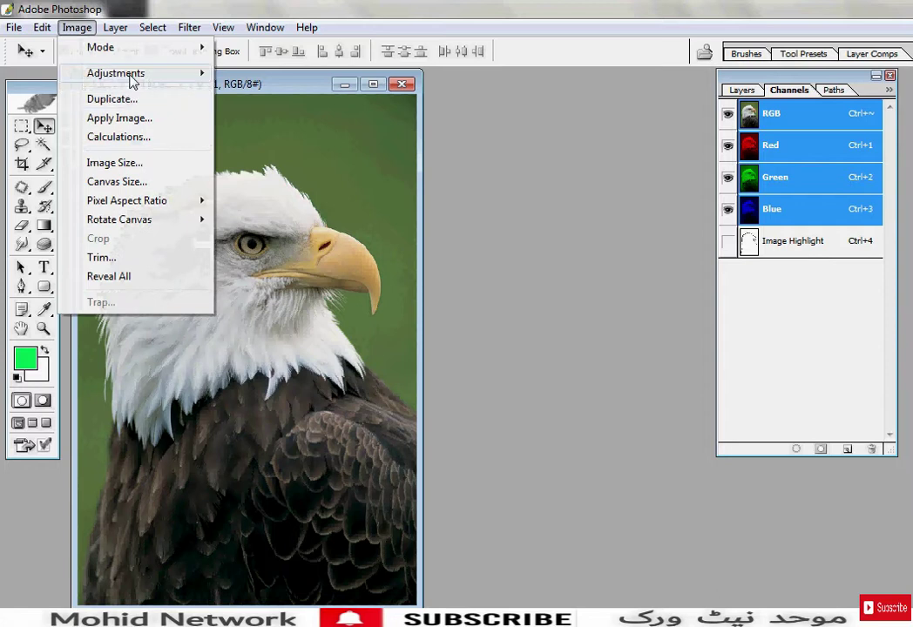
pyautogui.click(309, 151)
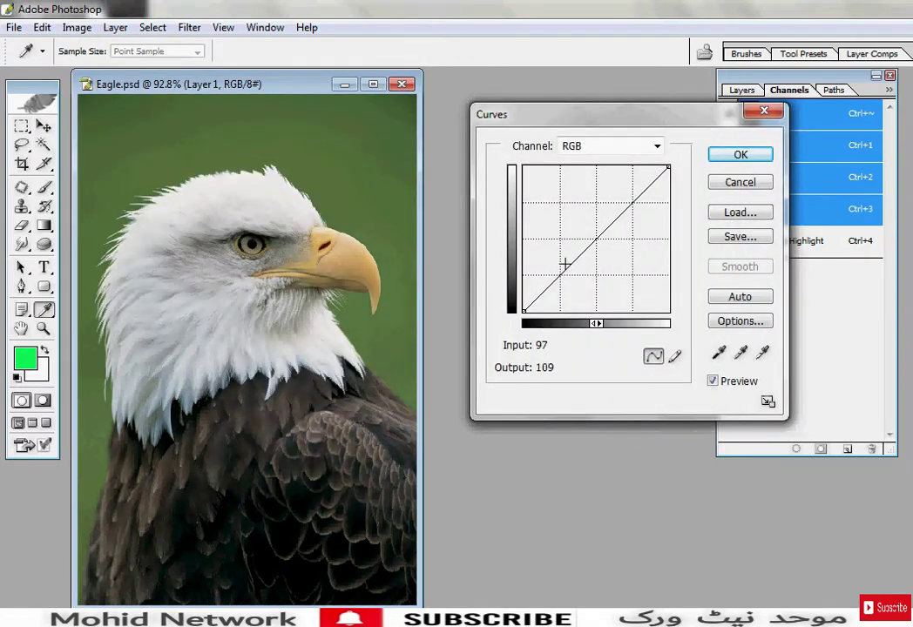
pyautogui.moveTo(624, 126); pyautogui.dragTo(591, 127)
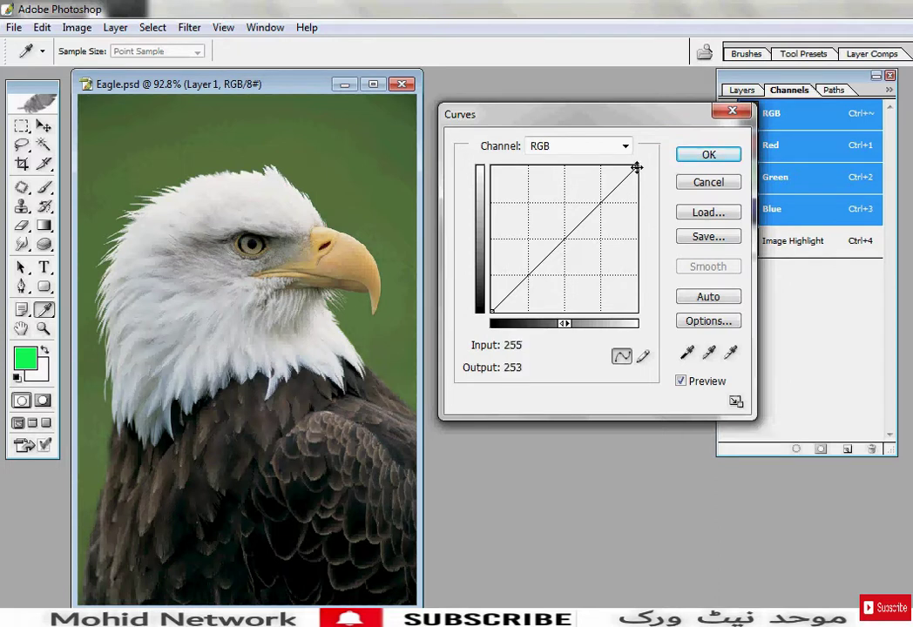
pyautogui.moveTo(637, 166); pyautogui.dragTo(601, 166)
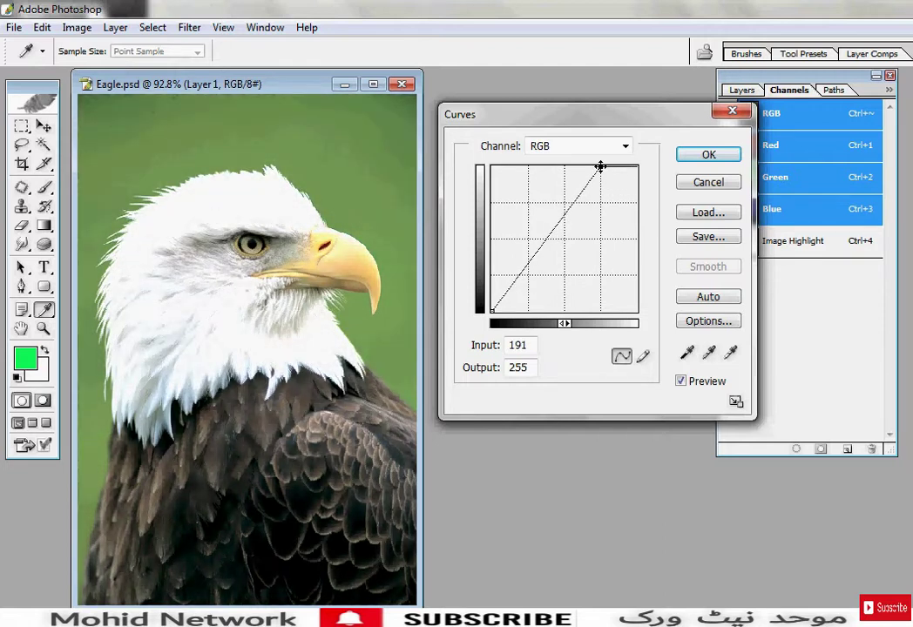
pyautogui.moveTo(600, 165)
pyautogui.mouseDown()
pyautogui.moveTo(471, 174)
pyautogui.moveTo(639, 167)
pyautogui.moveTo(610, 167)
pyautogui.mouseUp()
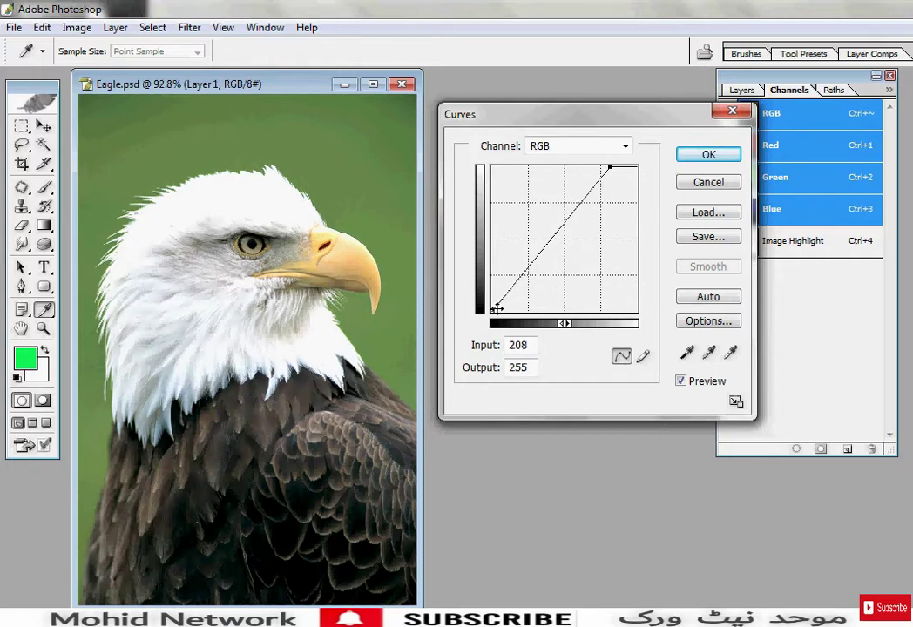
pyautogui.moveTo(490, 311); pyautogui.dragTo(512, 311)
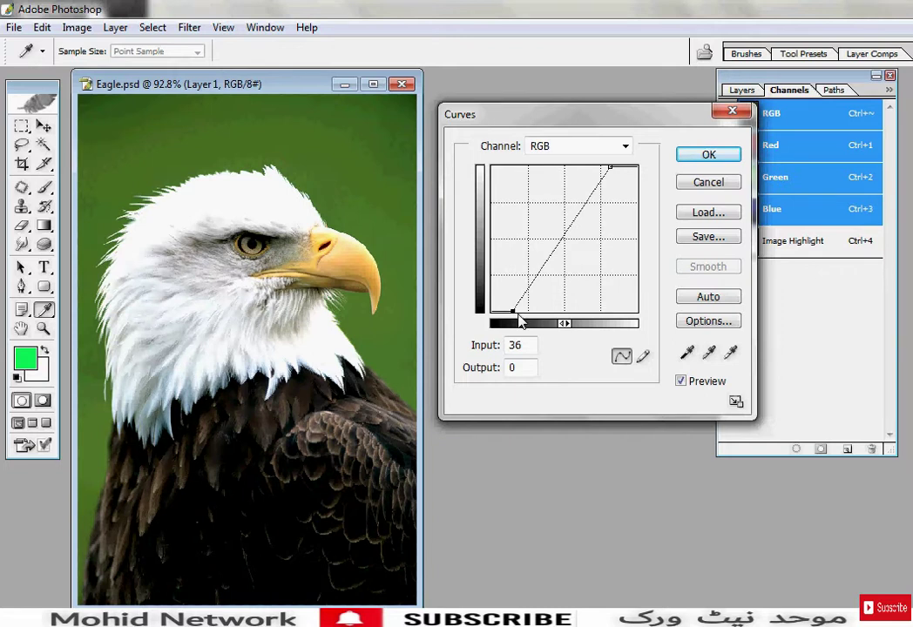
pyautogui.moveTo(513, 317)
pyautogui.mouseDown()
pyautogui.moveTo(523, 319)
pyautogui.moveTo(491, 311)
pyautogui.mouseUp()
pyautogui.moveTo(608, 169); pyautogui.dragTo(653, 112)
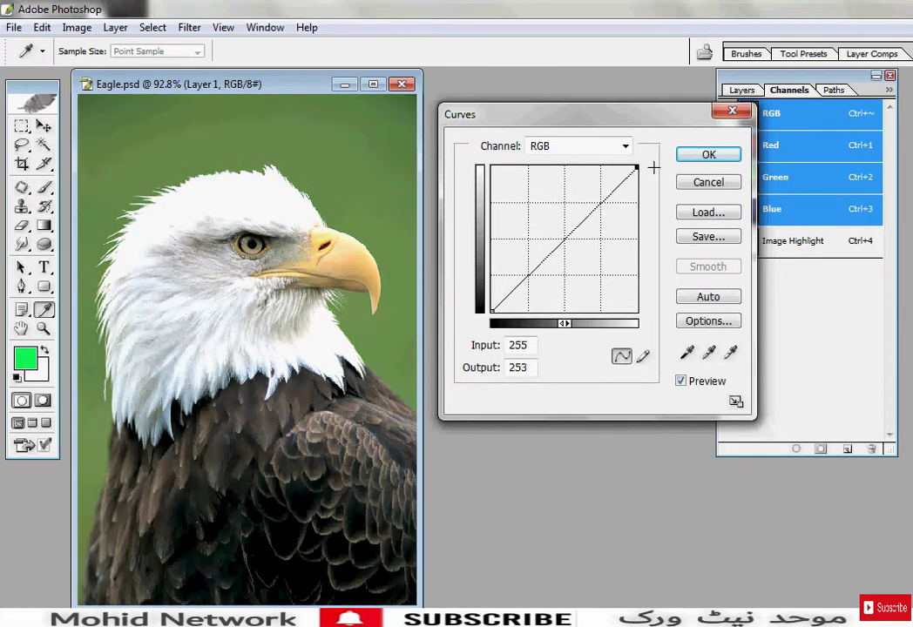
pyautogui.moveTo(565, 242)
pyautogui.mouseDown()
pyautogui.moveTo(548, 217)
pyautogui.moveTo(588, 278)
pyautogui.mouseUp()
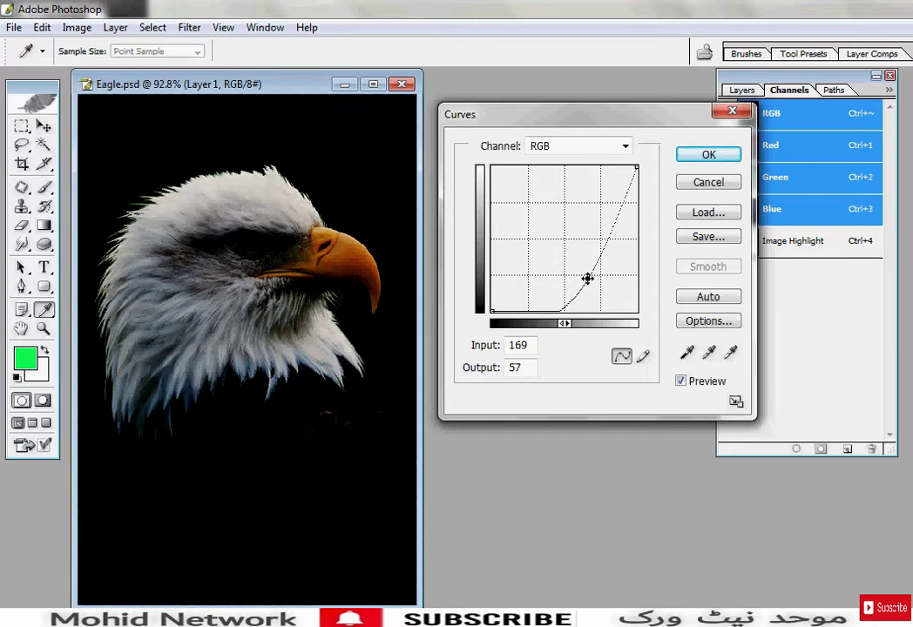
pyautogui.moveTo(588, 278)
pyautogui.mouseDown()
pyautogui.moveTo(537, 212)
pyautogui.moveTo(565, 236)
pyautogui.mouseUp()
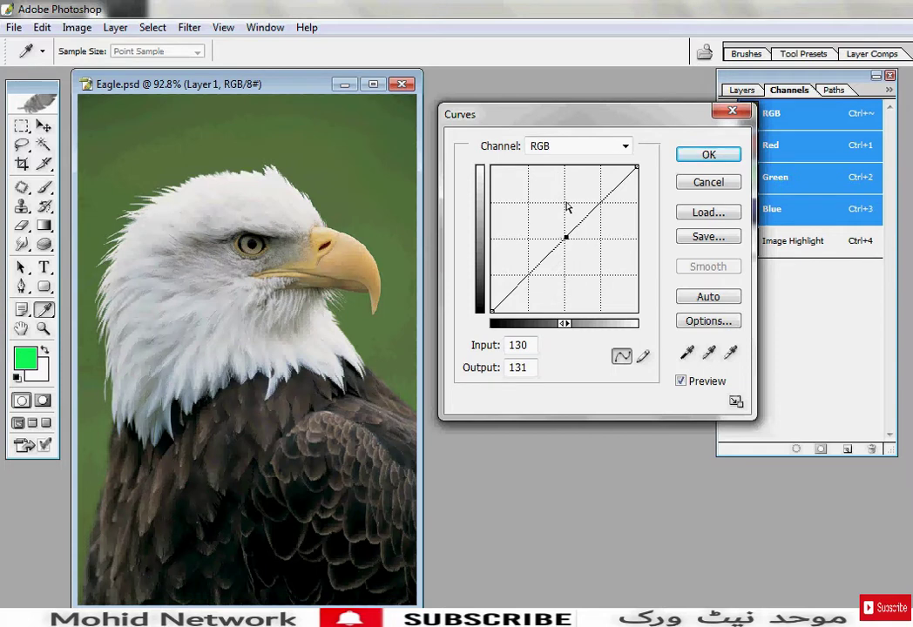
pyautogui.moveTo(566, 240); pyautogui.dragTo(581, 270)
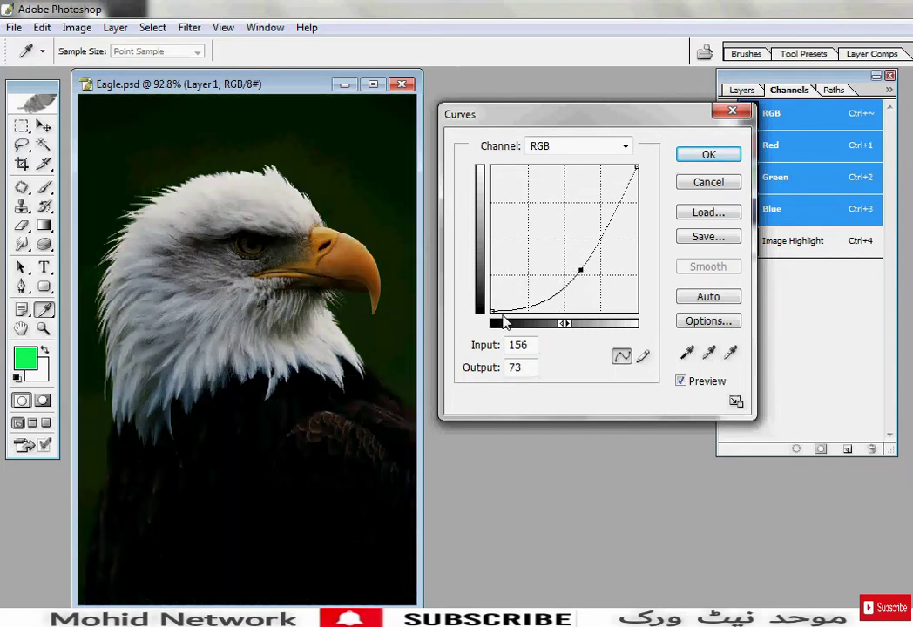
pyautogui.moveTo(582, 274); pyautogui.dragTo(563, 242)
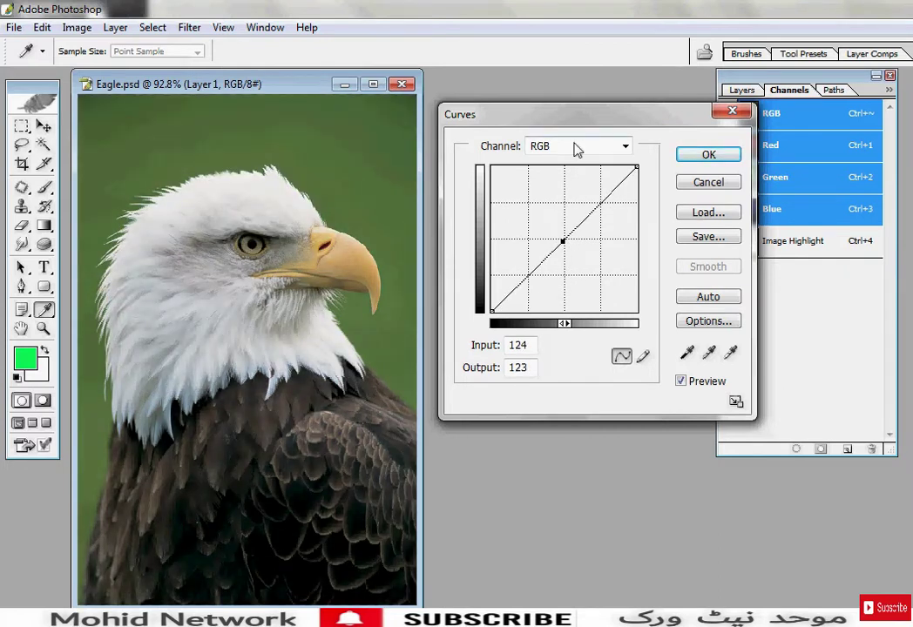
pyautogui.click(575, 148)
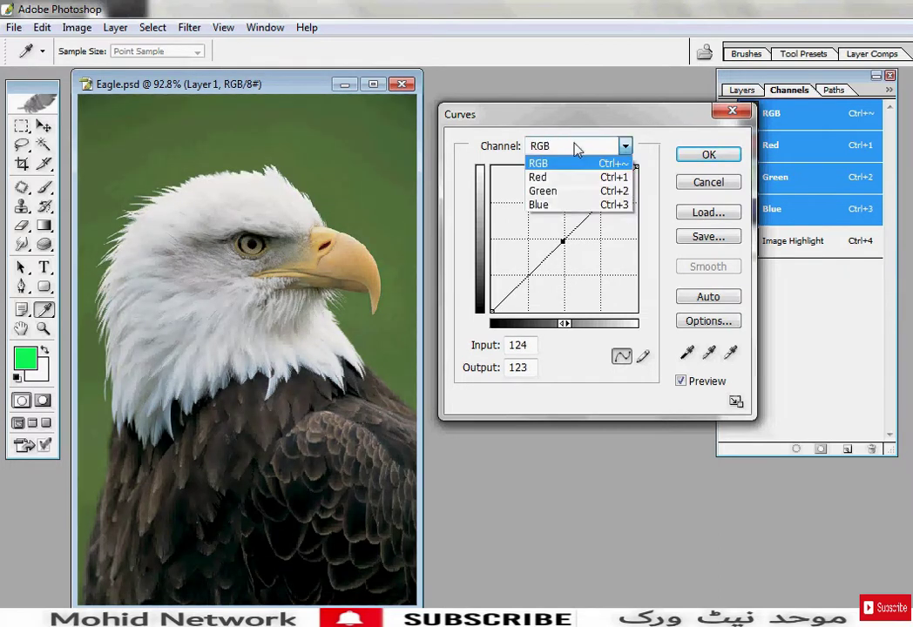
pyautogui.click(564, 191)
pyautogui.moveTo(570, 238)
pyautogui.mouseDown()
pyautogui.moveTo(547, 216)
pyautogui.moveTo(583, 271)
pyautogui.moveTo(564, 241)
pyautogui.mouseUp()
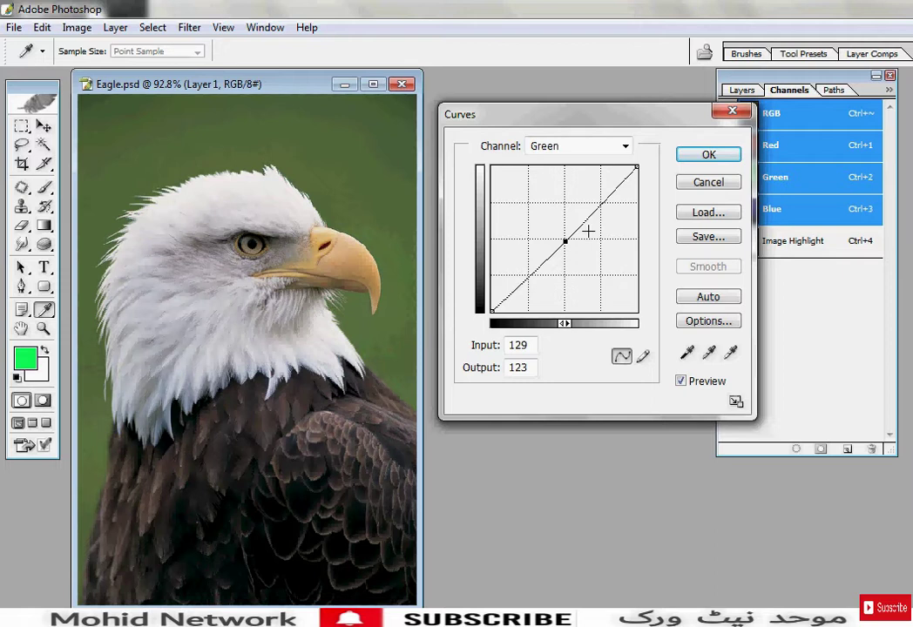
pyautogui.moveTo(566, 244); pyautogui.dragTo(585, 259)
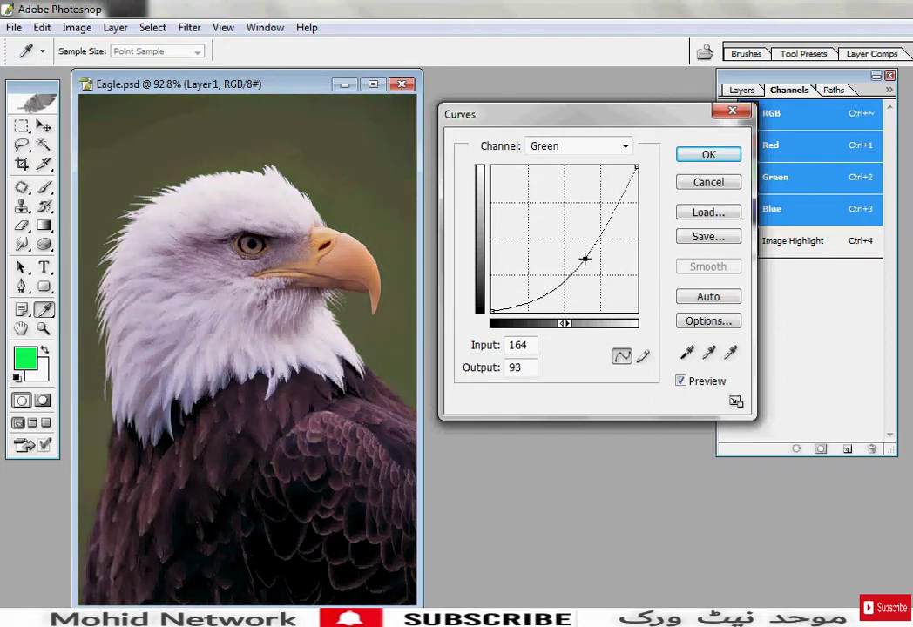
pyautogui.keyDown('alt'); pyautogui.click(706, 184); pyautogui.keyUp('alt')
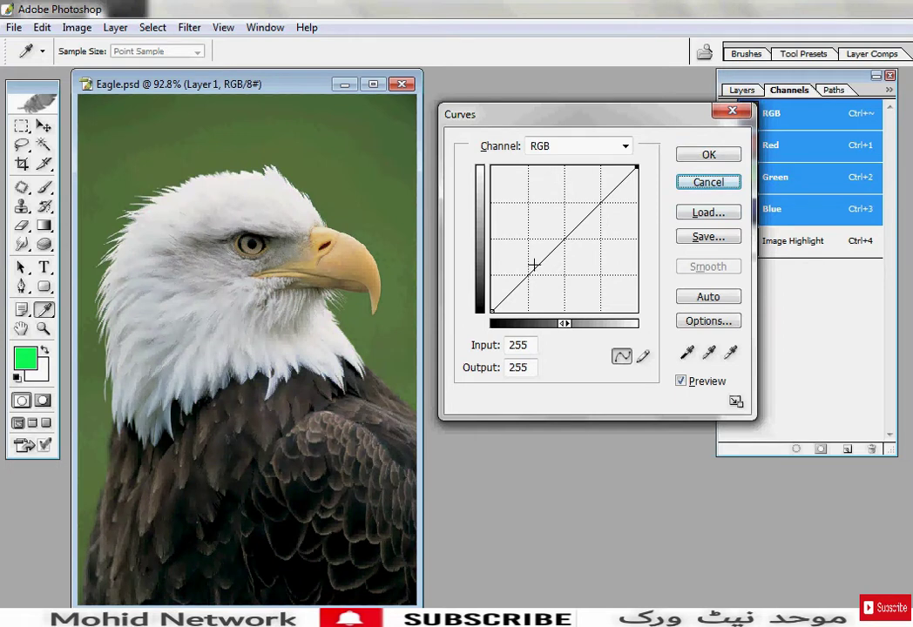
# Add wavy shadow, midtone and highlight points to the Curves graph
pyautogui.moveTo(509, 292); pyautogui.dragTo(511, 241)
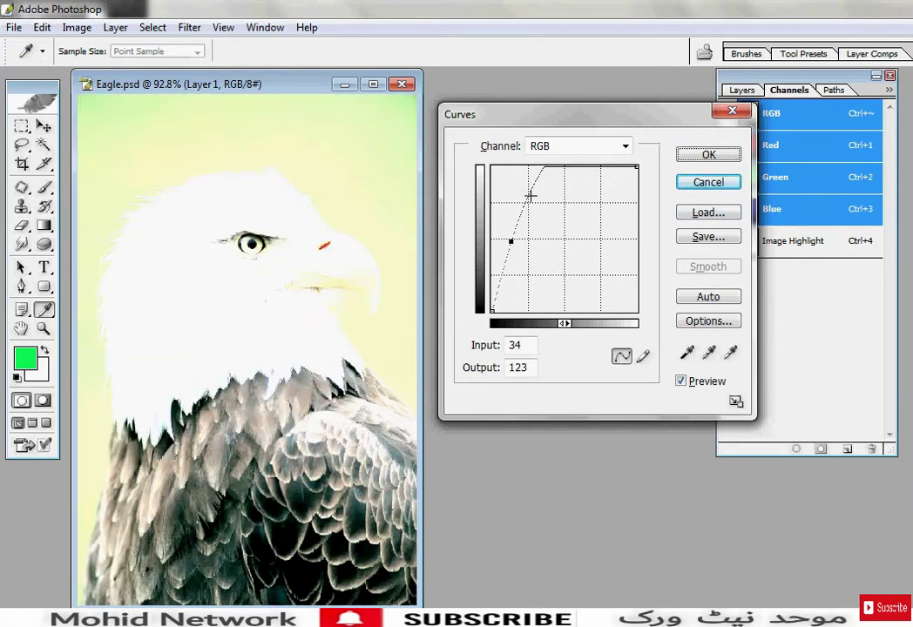
pyautogui.moveTo(537, 177); pyautogui.dragTo(537, 295)
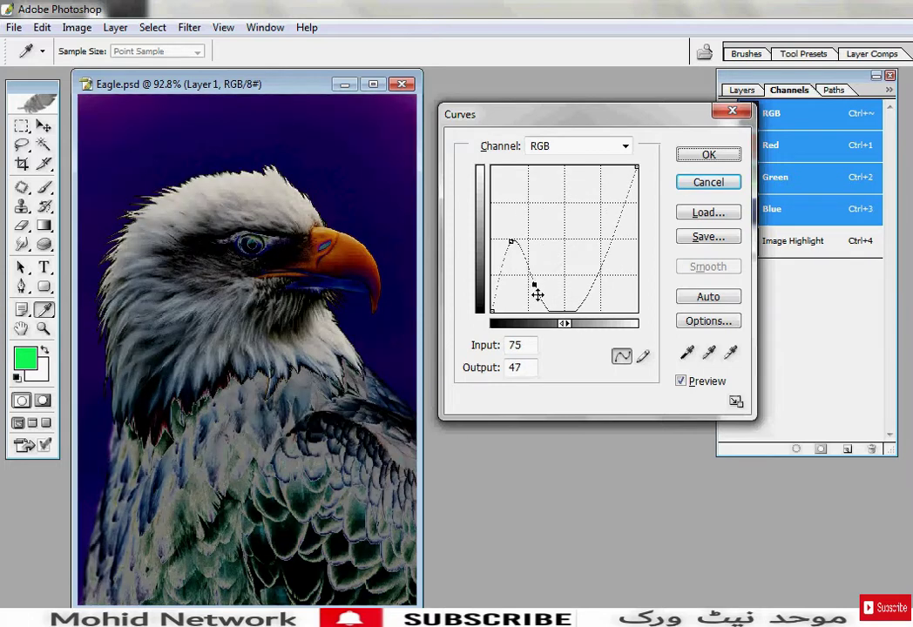
pyautogui.moveTo(562, 310); pyautogui.dragTo(559, 235)
pyautogui.moveTo(575, 279); pyautogui.dragTo(591, 312)
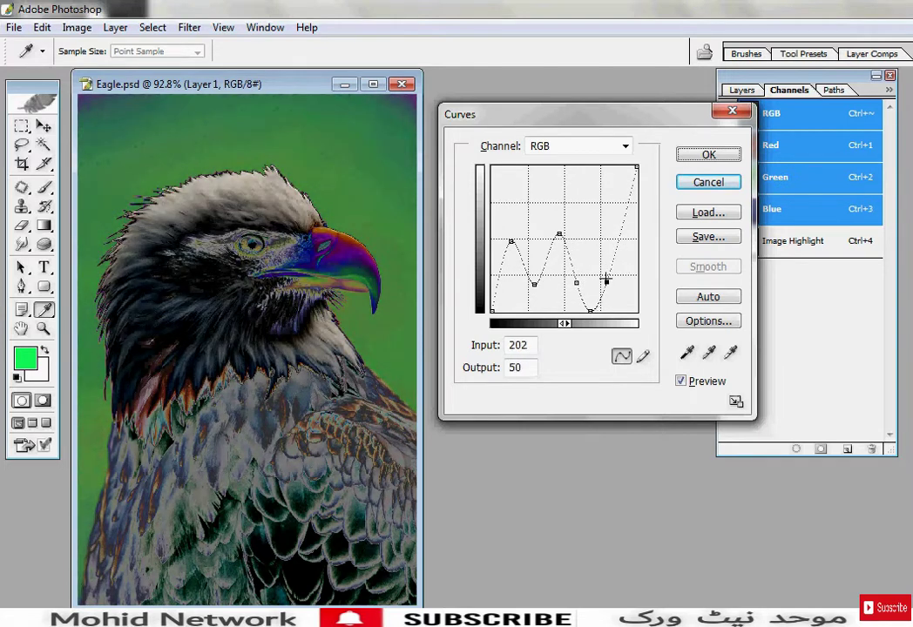
pyautogui.click(601, 254)
pyautogui.click(607, 215)
# Drag the curve points to preview darker, green and paler effects, then cancel Curves
pyautogui.moveTo(609, 218); pyautogui.dragTo(619, 279)
pyautogui.moveTo(560, 239); pyautogui.dragTo(553, 180)
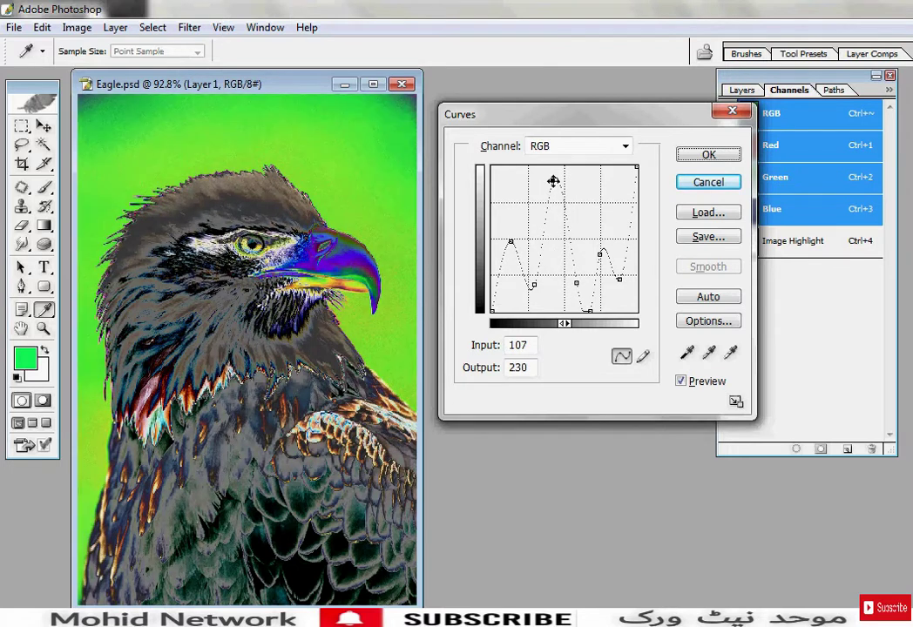
pyautogui.moveTo(510, 241); pyautogui.dragTo(508, 202)
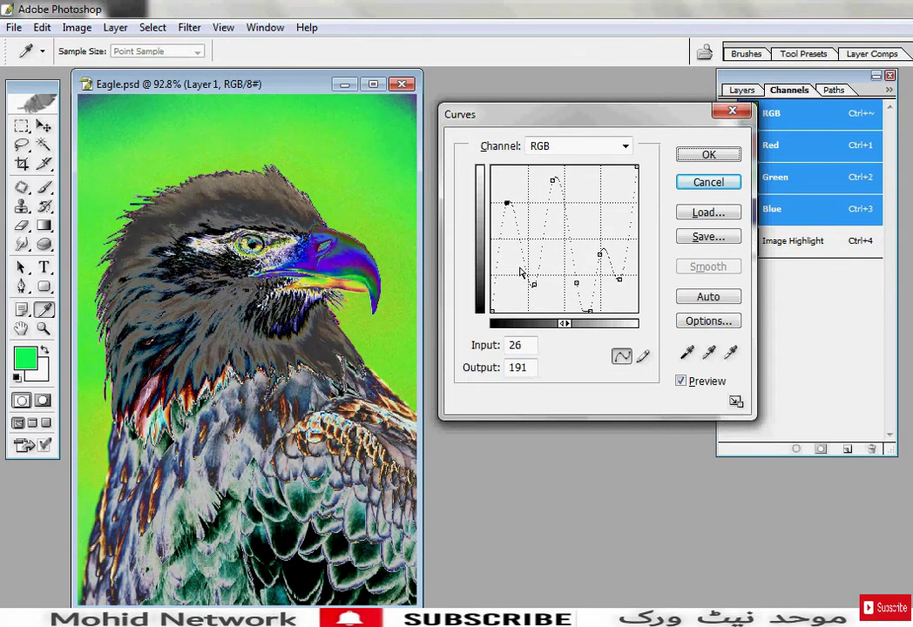
pyautogui.moveTo(536, 285); pyautogui.dragTo(528, 232)
pyautogui.moveTo(576, 283); pyautogui.dragTo(560, 239)
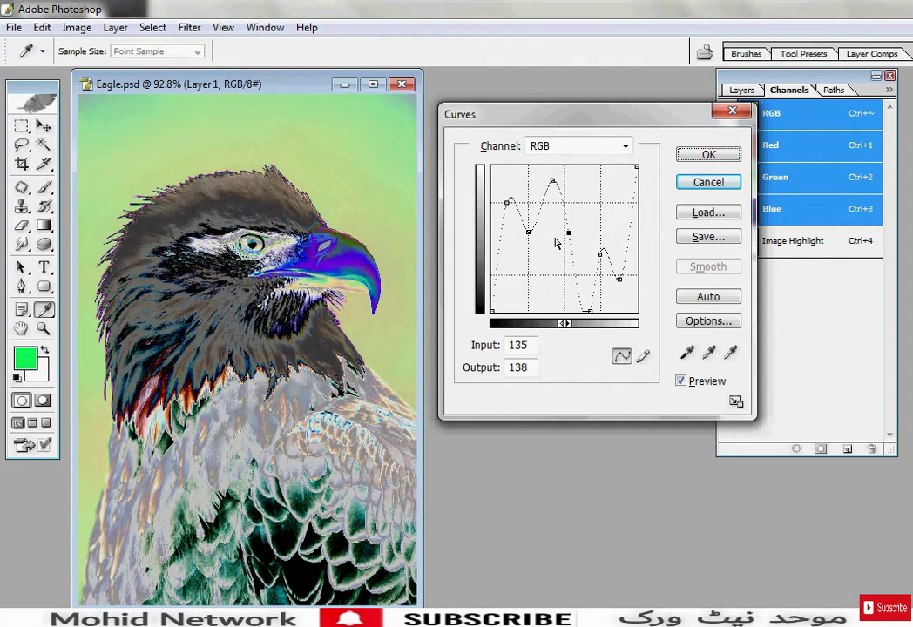
pyautogui.click(716, 186)
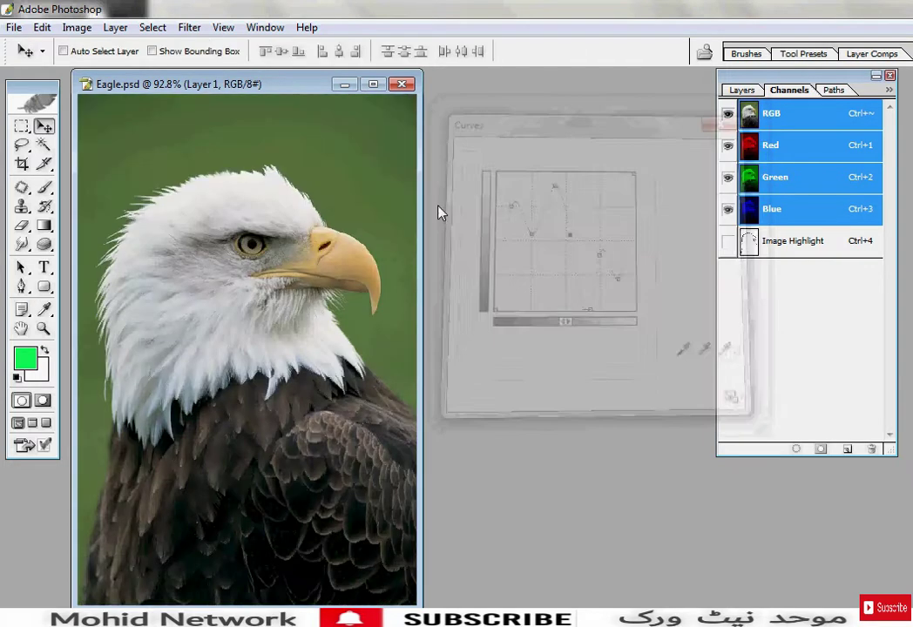
# Open Color Balance and push the midtone Cyan–Red slider fully to +100 red
pyautogui.click(77, 27)
pyautogui.moveTo(116, 73)
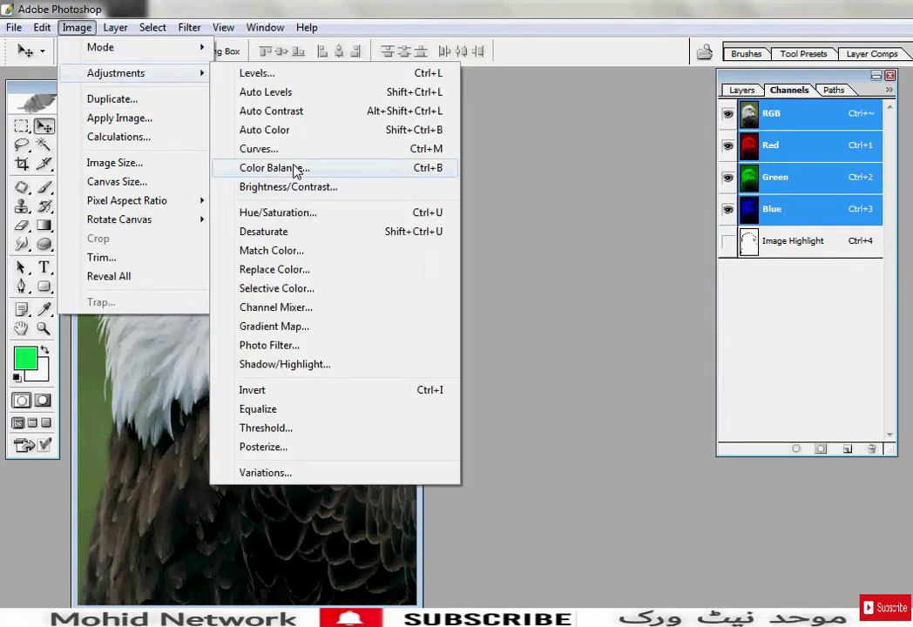
pyautogui.click(296, 168)
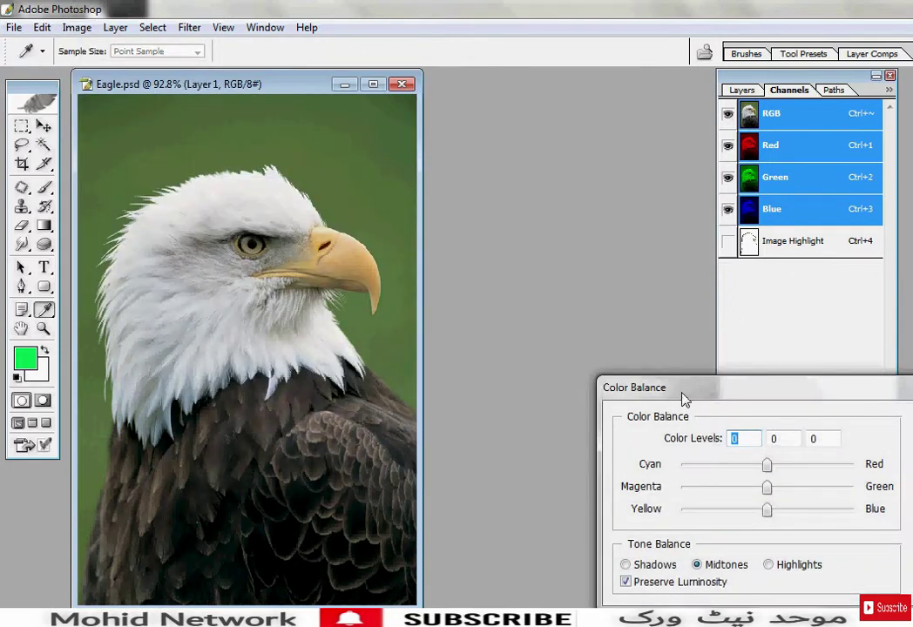
pyautogui.moveTo(685, 399); pyautogui.dragTo(551, 162)
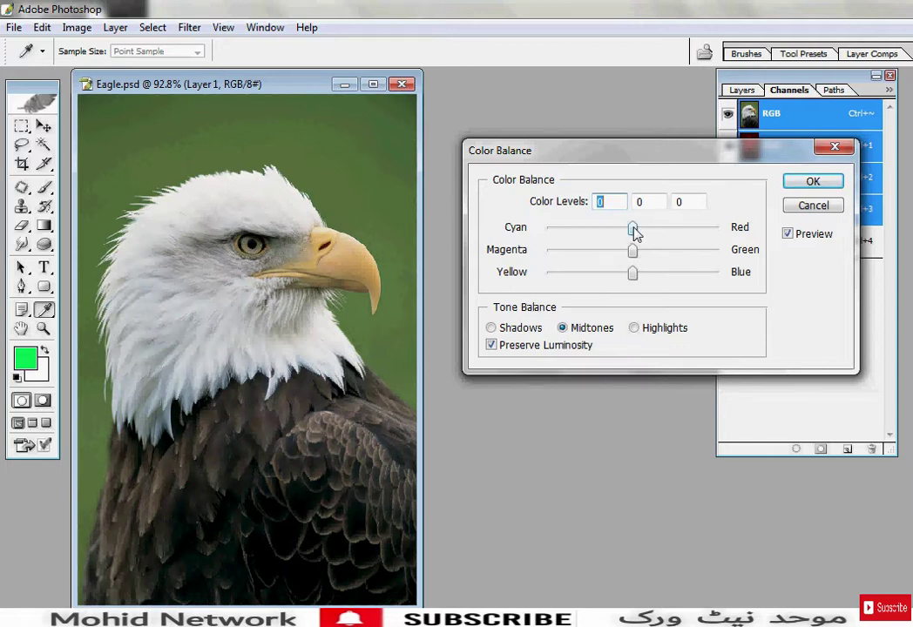
pyautogui.moveTo(633, 229); pyautogui.dragTo(760, 230)
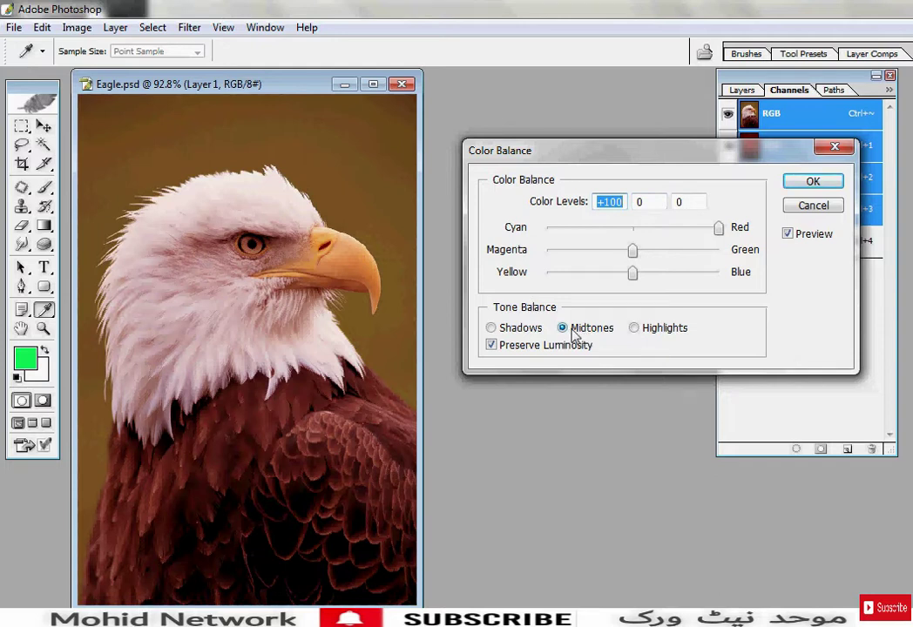
# Push the shadows and highlights fully toward red, then reset the levels to zero
pyautogui.click(523, 328)
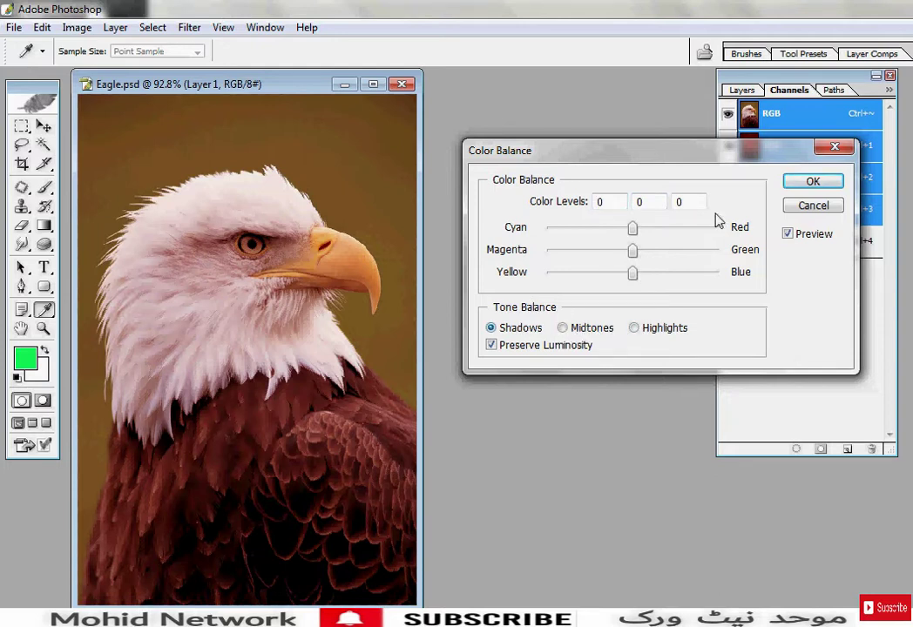
pyautogui.moveTo(634, 228); pyautogui.dragTo(731, 232)
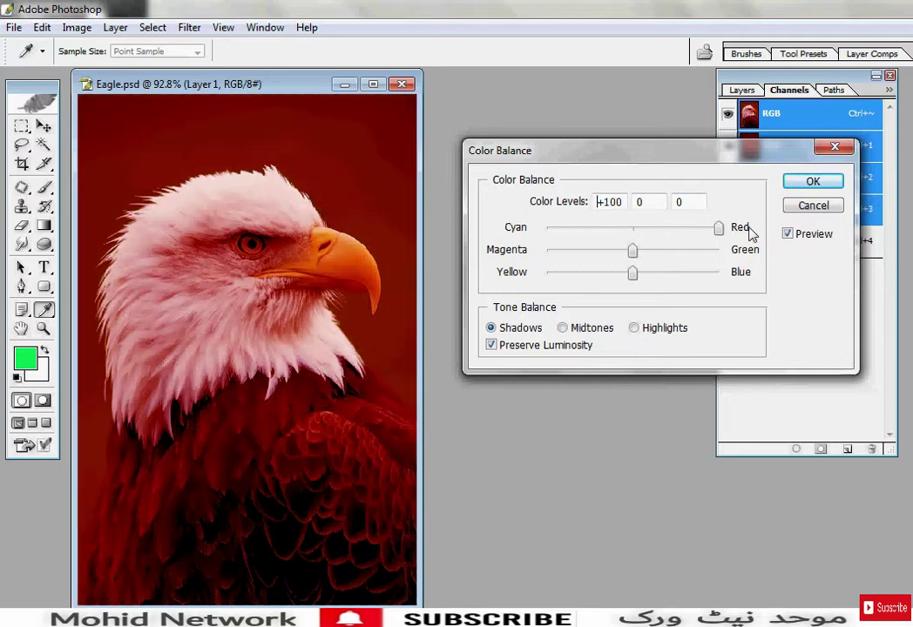
pyautogui.click(635, 329)
pyautogui.moveTo(634, 228); pyautogui.dragTo(744, 230)
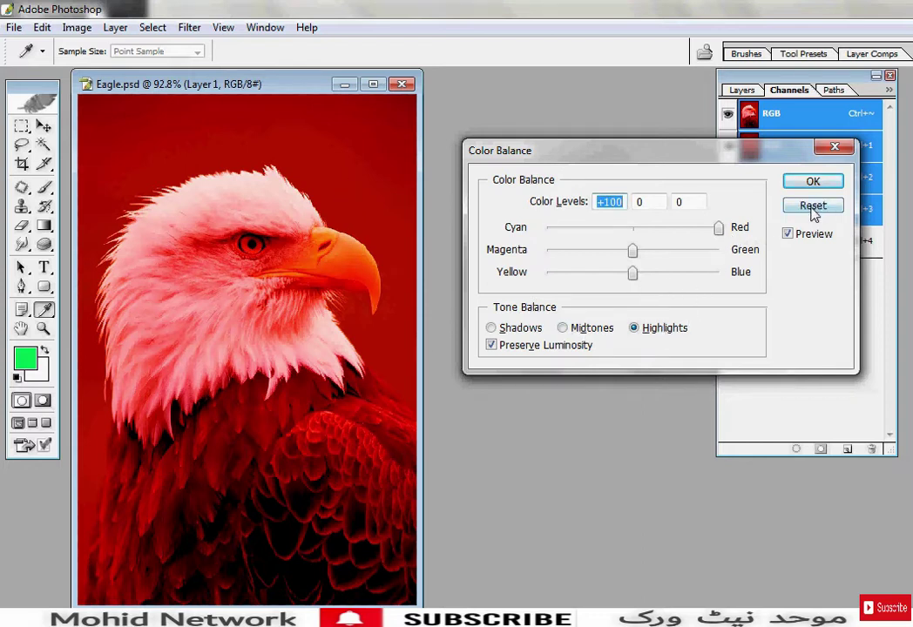
pyautogui.keyDown('alt'); pyautogui.click(813, 206); pyautogui.keyUp('alt')
# Try red-magenta, blue, pink and green tints, then remove the green cast
pyautogui.moveTo(633, 229)
pyautogui.mouseDown()
pyautogui.moveTo(673, 228)
pyautogui.moveTo(581, 251)
pyautogui.mouseUp()
pyautogui.moveTo(627, 273)
pyautogui.mouseDown()
pyautogui.moveTo(673, 279)
pyautogui.moveTo(566, 274)
pyautogui.moveTo(641, 259)
pyautogui.moveTo(604, 252)
pyautogui.mouseUp()
pyautogui.moveTo(672, 228)
pyautogui.mouseDown()
pyautogui.moveTo(560, 230)
pyautogui.moveTo(623, 259)
pyautogui.moveTo(669, 253)
pyautogui.mouseUp()
pyautogui.moveTo(566, 274); pyautogui.dragTo(620, 277)
pyautogui.moveTo(669, 251); pyautogui.dragTo(575, 259)
# Shift the shadows toward green and cyan, then cancel Color Balance
pyautogui.click(506, 329)
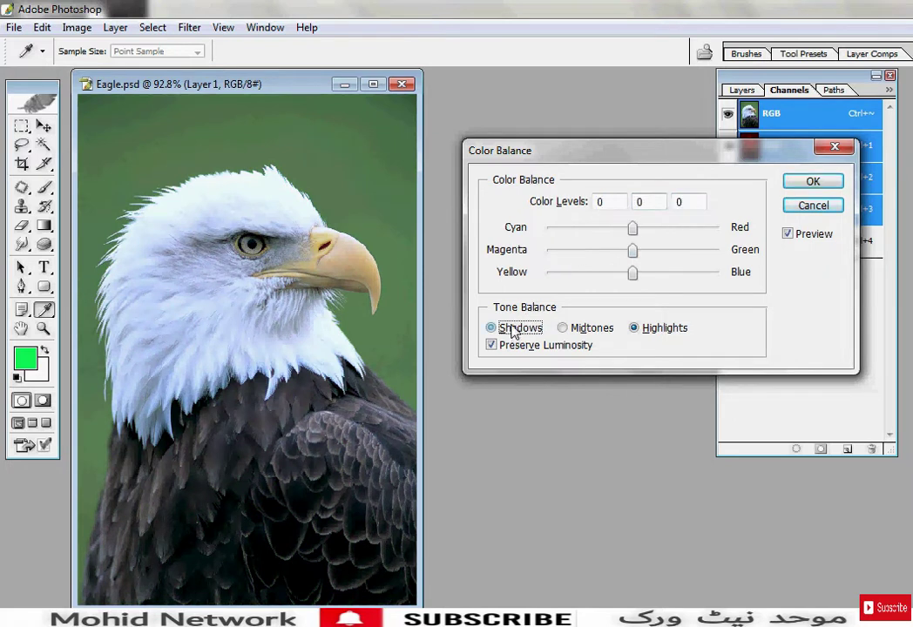
pyautogui.moveTo(634, 252)
pyautogui.mouseDown()
pyautogui.moveTo(665, 252)
pyautogui.moveTo(603, 256)
pyautogui.moveTo(671, 230)
pyautogui.moveTo(652, 240)
pyautogui.moveTo(620, 232)
pyautogui.moveTo(610, 250)
pyautogui.mouseUp()
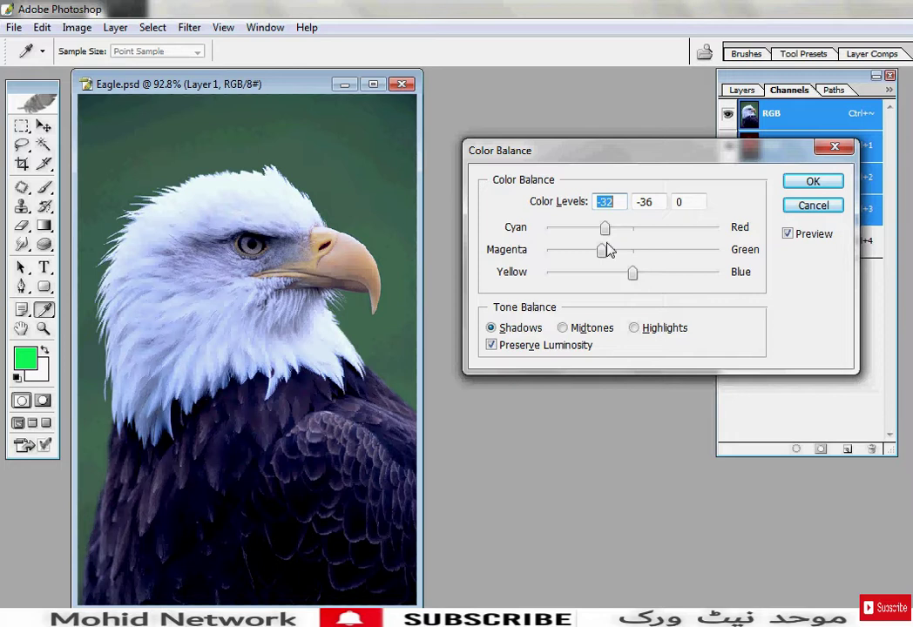
pyautogui.moveTo(604, 229)
pyautogui.mouseDown()
pyautogui.moveTo(550, 232)
pyautogui.moveTo(682, 263)
pyautogui.mouseUp()
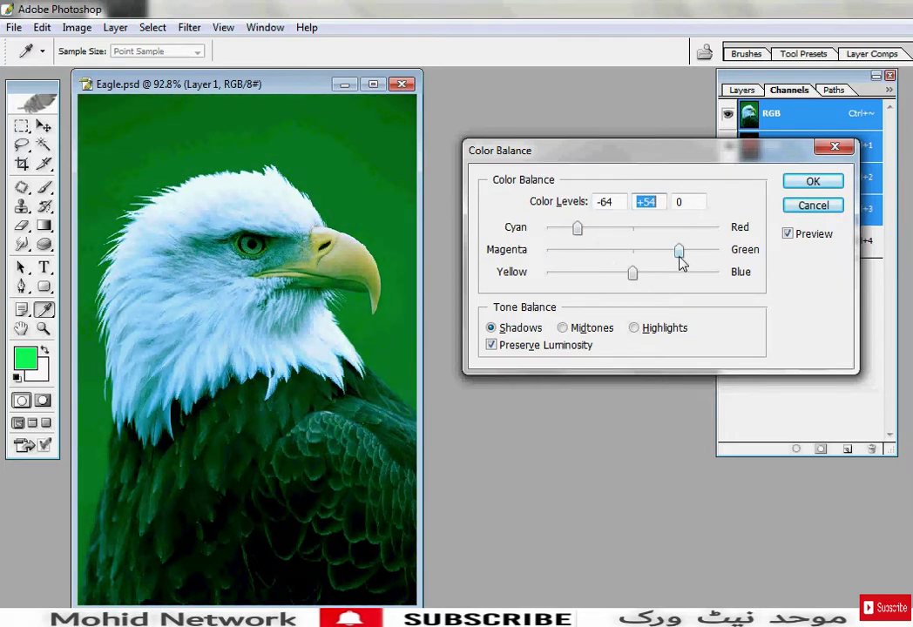
pyautogui.click(813, 205)
pyautogui.click(61, 31)
pyautogui.moveTo(116, 73)
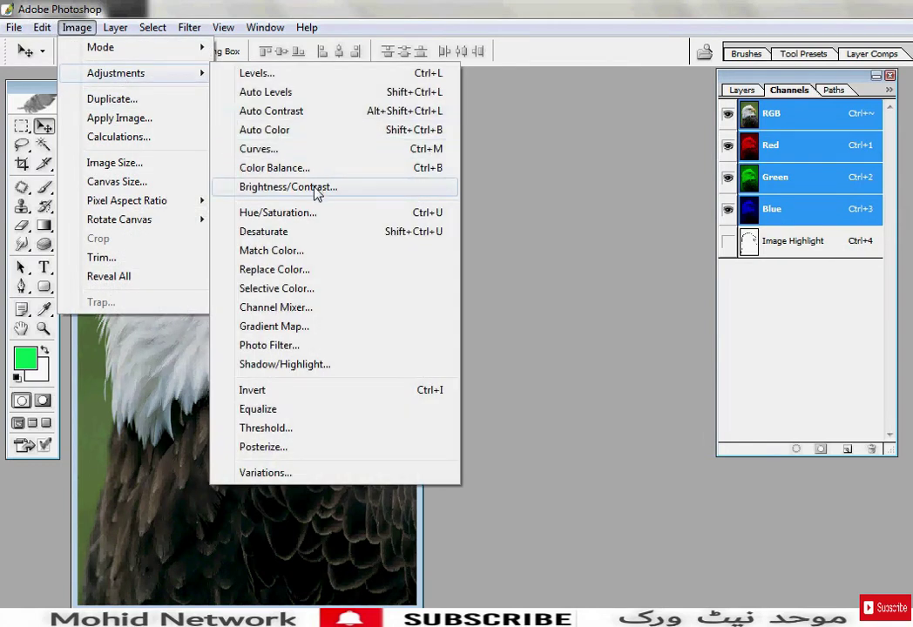
# Preview a brightness change on the eagle in Brightness/Contrast, then close it
pyautogui.click(317, 193)
pyautogui.moveTo(549, 321)
pyautogui.mouseDown()
pyautogui.moveTo(602, 323)
pyautogui.moveTo(507, 322)
pyautogui.moveTo(561, 324)
pyautogui.mouseUp()
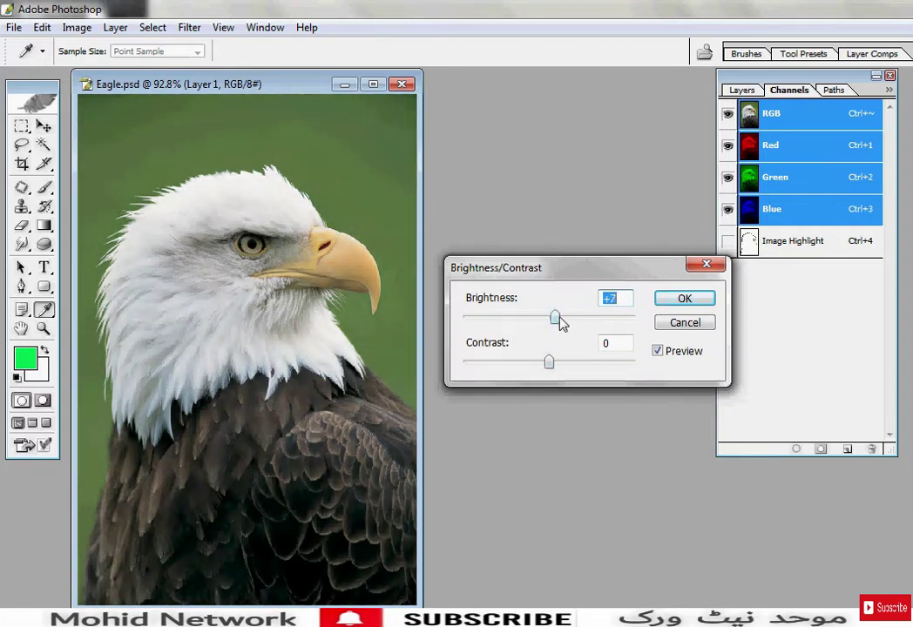
pyautogui.click(686, 328)
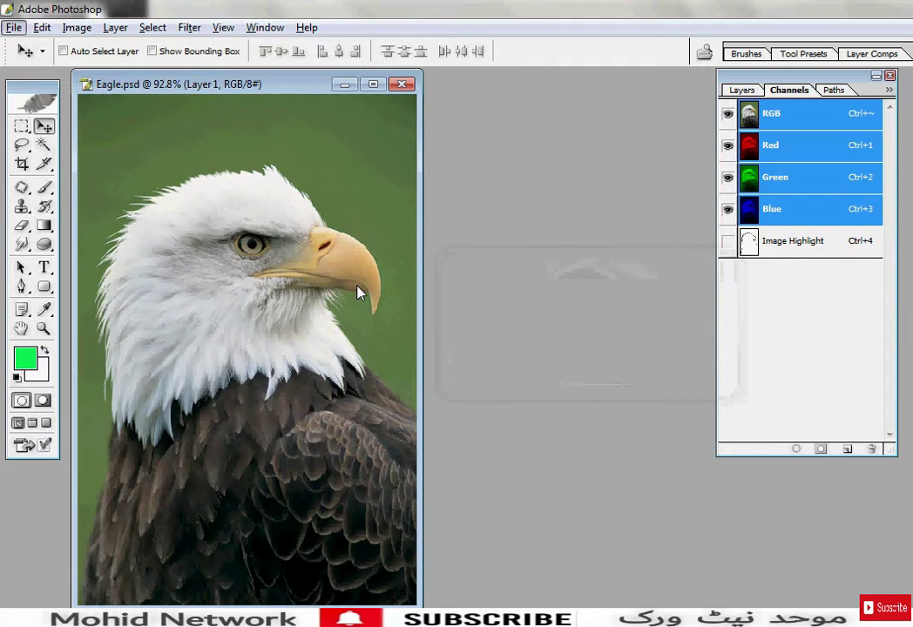
# Reopen Brightness/Contrast, try contrast +64 then +34, and discard the changes
pyautogui.click(77, 27)
pyautogui.moveTo(116, 73)
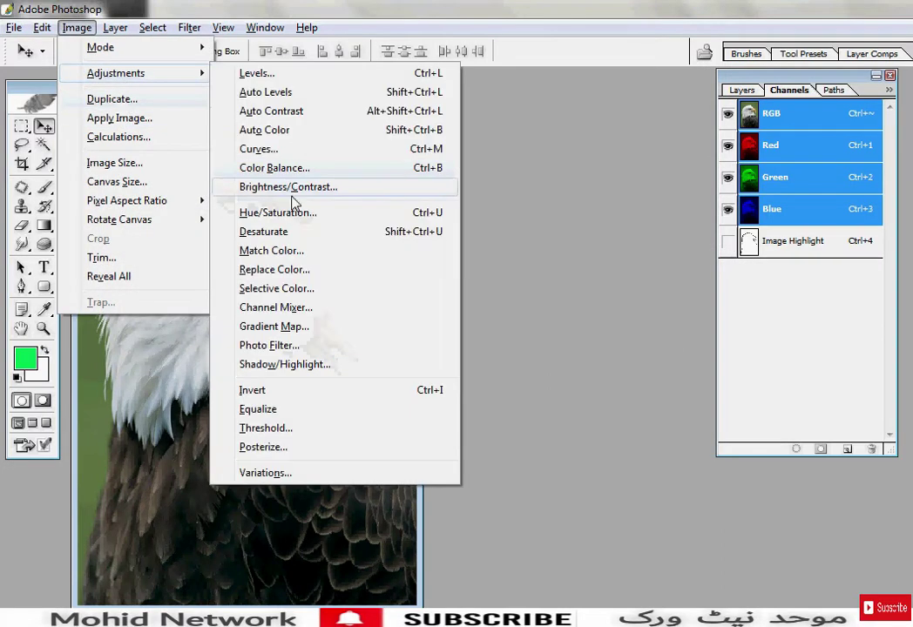
pyautogui.click(252, 187)
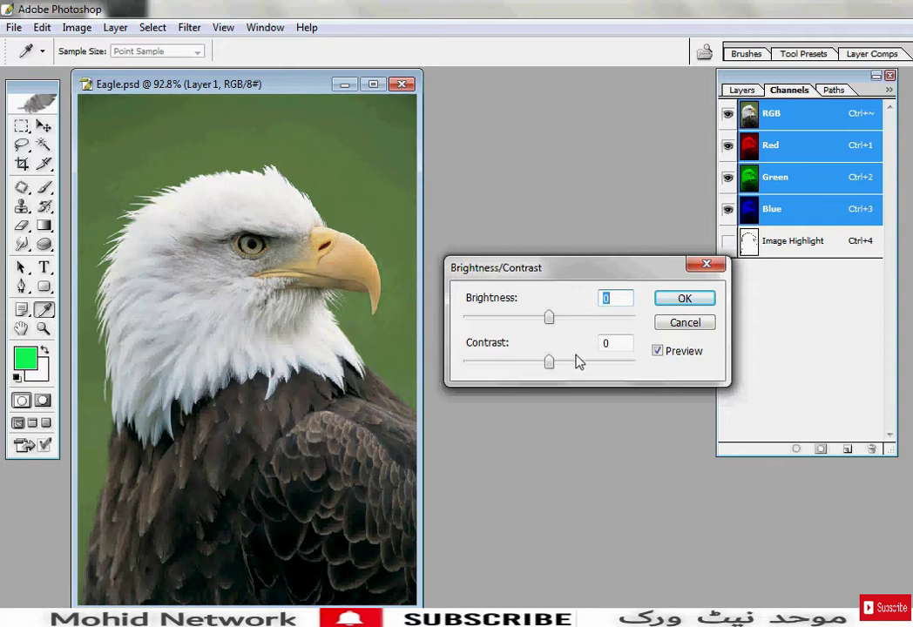
pyautogui.moveTo(551, 362); pyautogui.dragTo(603, 362)
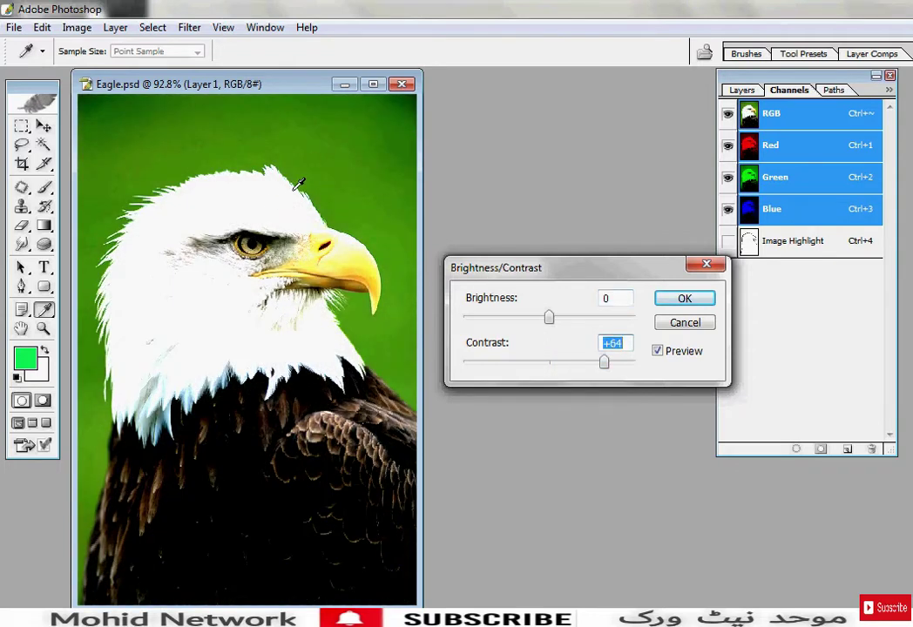
pyautogui.moveTo(606, 363); pyautogui.dragTo(548, 369)
pyautogui.click(685, 322)
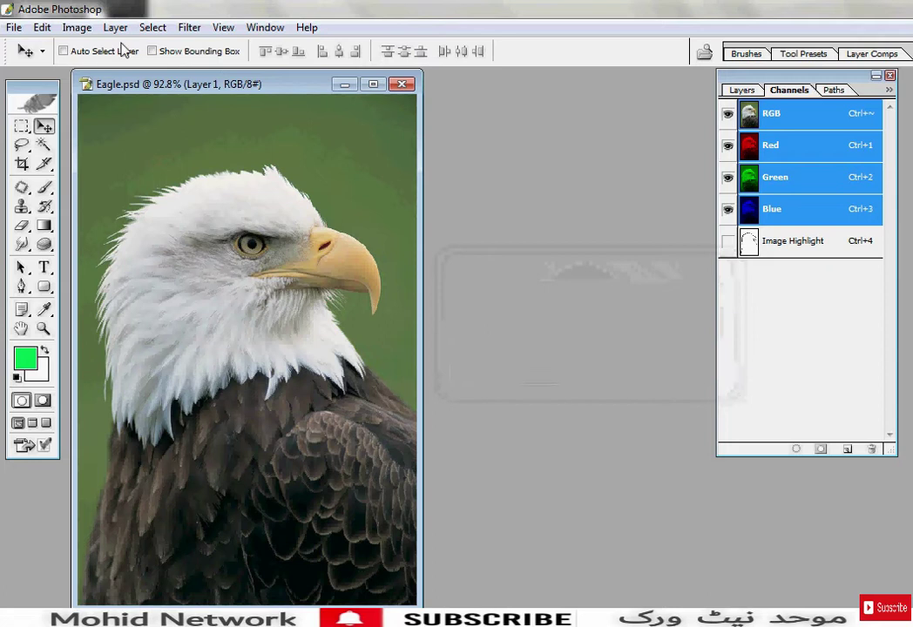
# Open Hue/Saturation on the eagle with the Master range, moving the dialog aside
pyautogui.click(77, 27)
pyautogui.moveTo(116, 74)
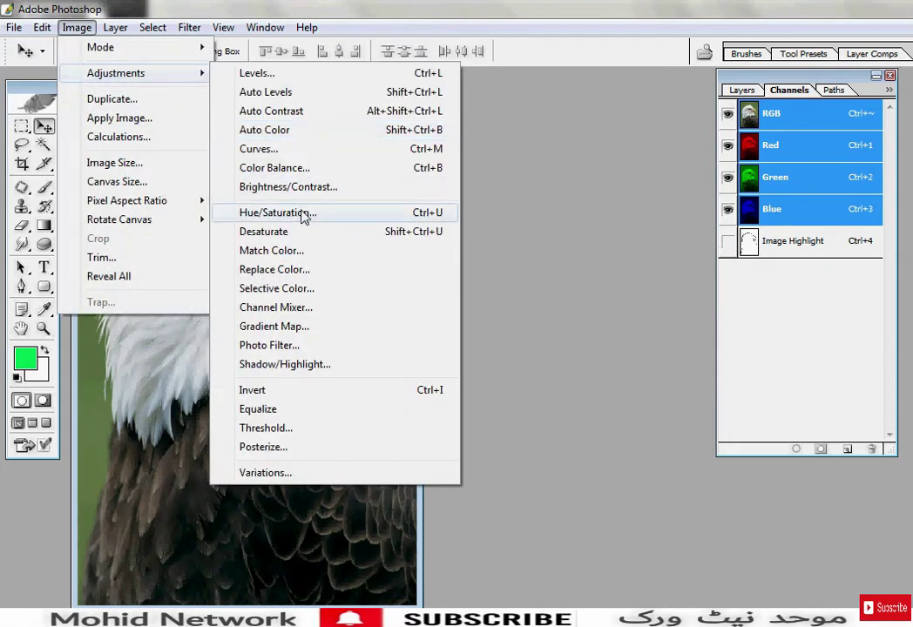
pyautogui.click(303, 214)
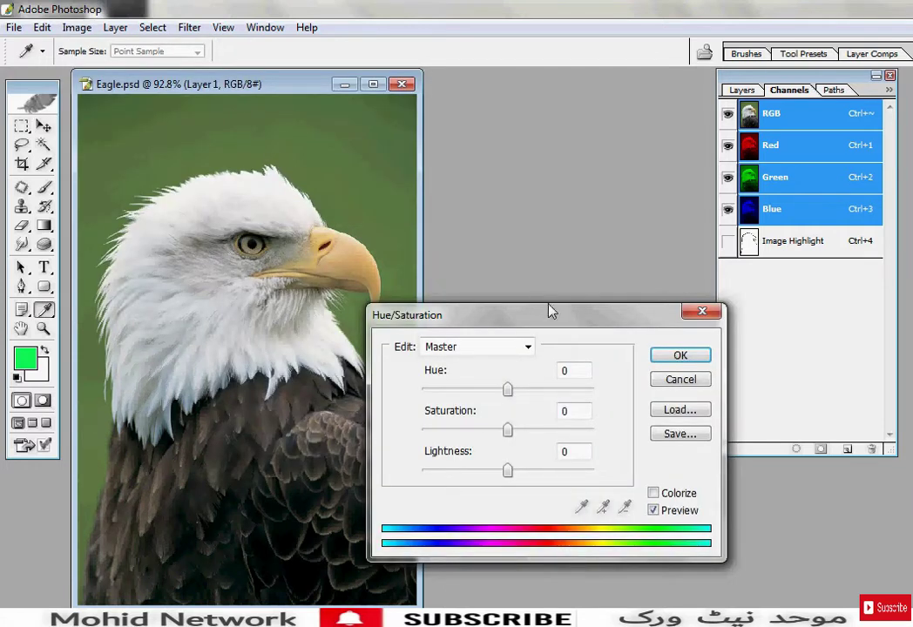
pyautogui.moveTo(542, 318); pyautogui.dragTo(583, 165)
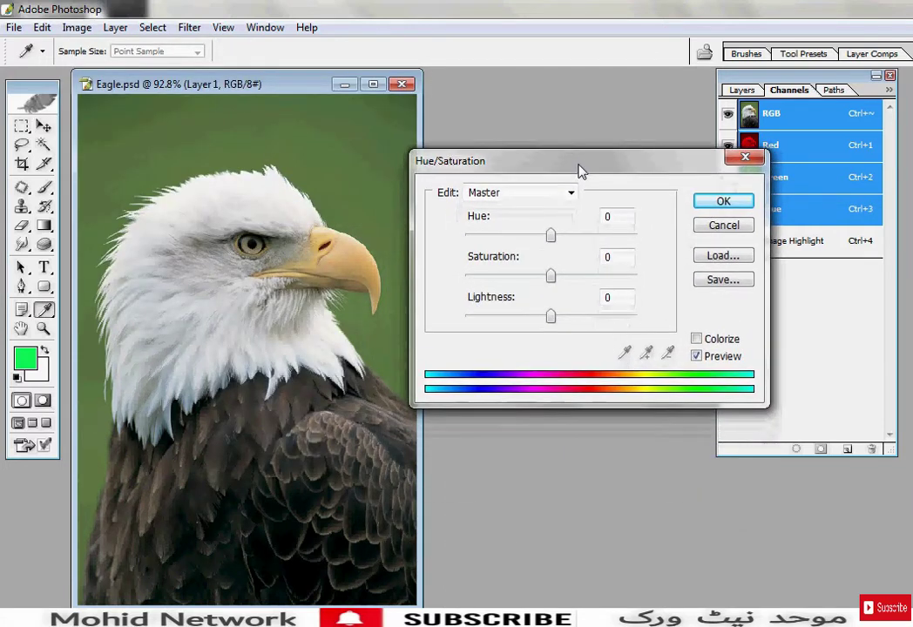
pyautogui.click(547, 195)
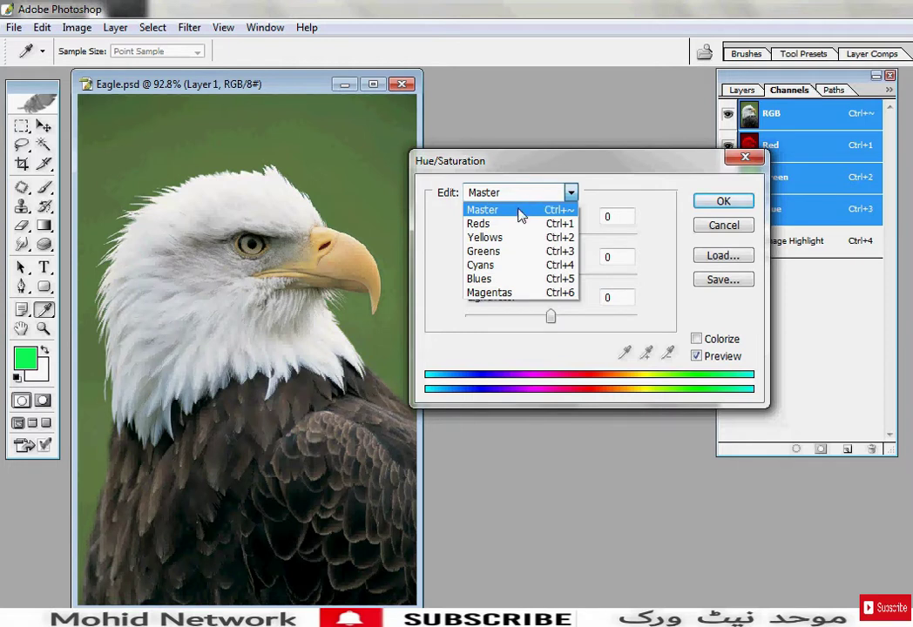
pyautogui.click(520, 211)
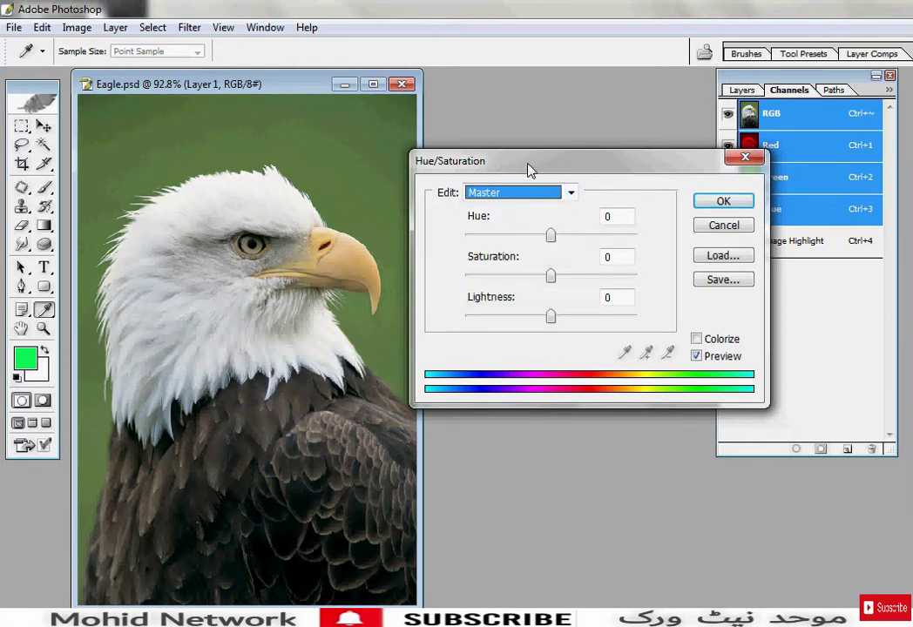
pyautogui.moveTo(529, 169); pyautogui.dragTo(537, 150)
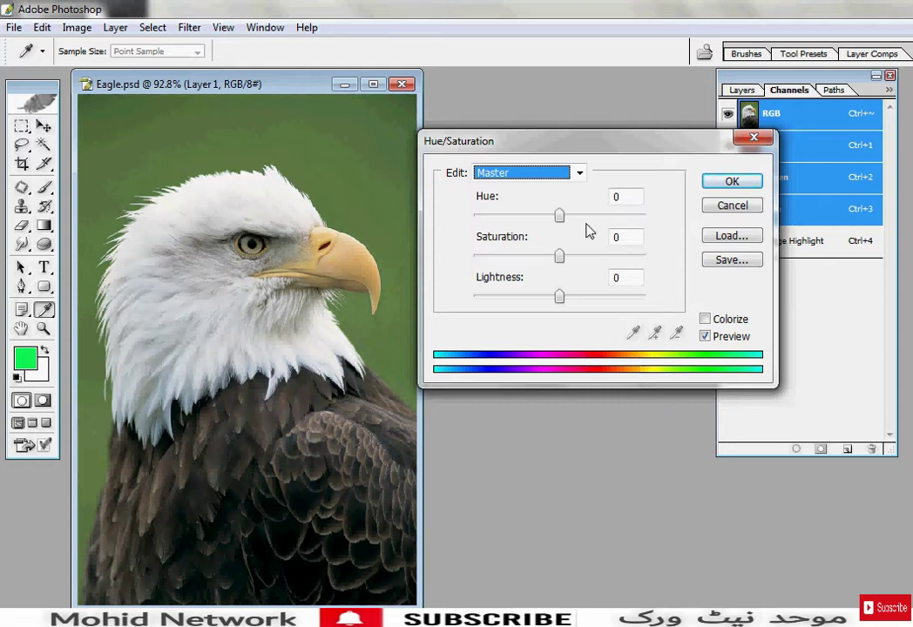
# Preview green-teal and other hue shifts, discard them, and bring up the Open dialog
pyautogui.moveTo(560, 217); pyautogui.dragTo(619, 217)
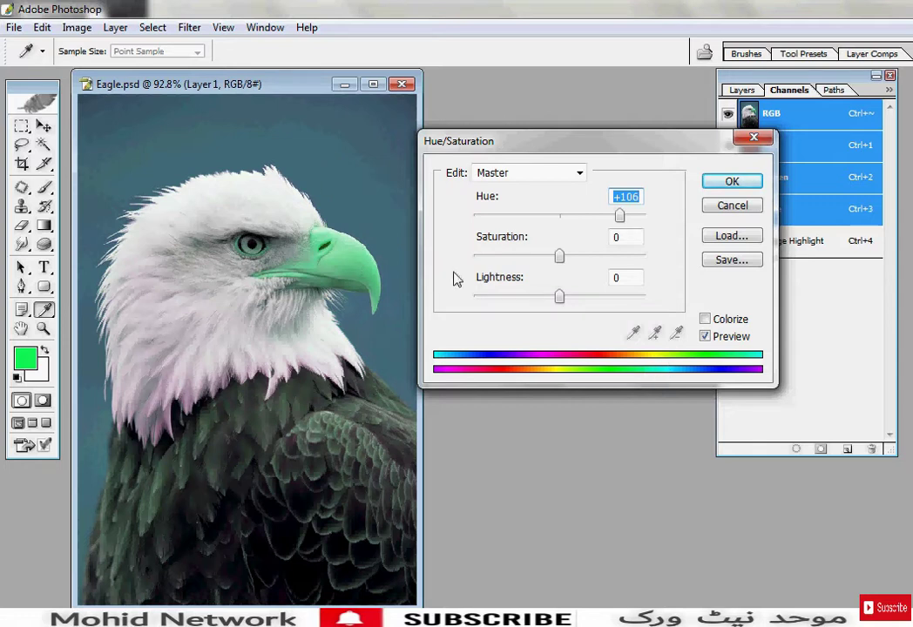
pyautogui.moveTo(620, 217)
pyautogui.mouseDown()
pyautogui.moveTo(642, 218)
pyautogui.moveTo(479, 225)
pyautogui.moveTo(512, 225)
pyautogui.mouseUp()
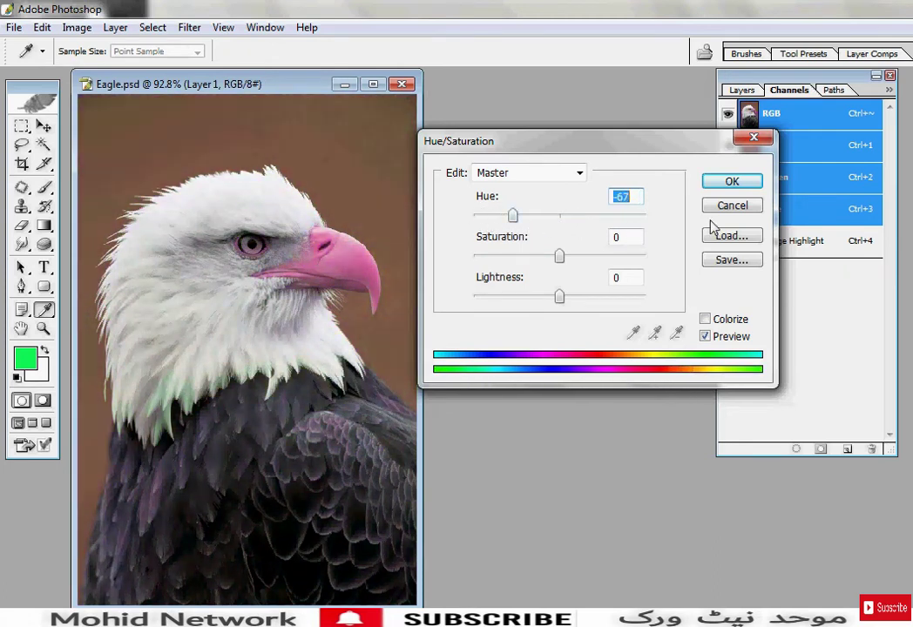
pyautogui.press('Escape')
pyautogui.hotkey('ctrl', 'o')
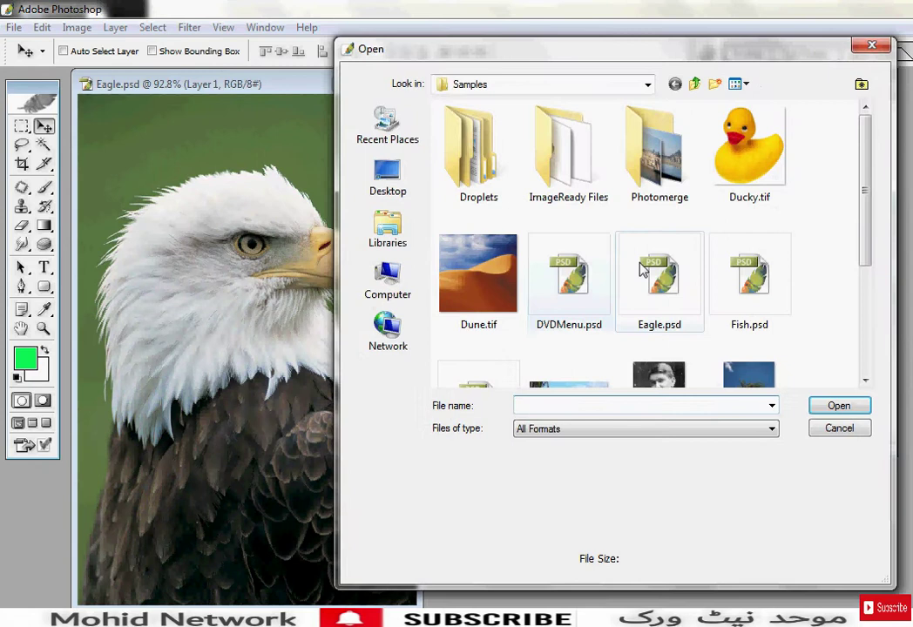
# Browse the Desktop in the Open dialog, then close it without opening anything
pyautogui.click(387, 179)
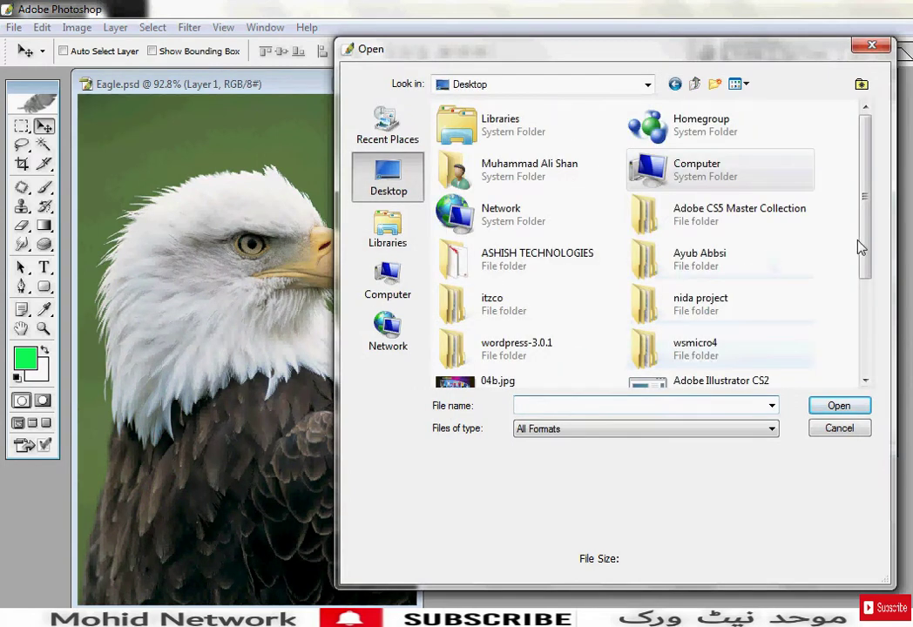
pyautogui.scroll(-2, 859, 247)
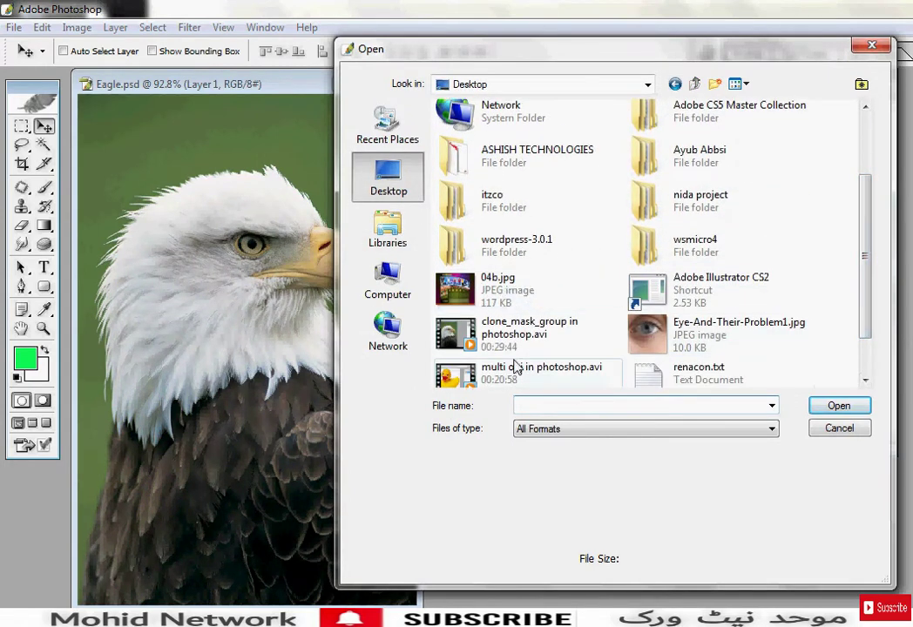
pyautogui.scroll(-2, 871, 348)
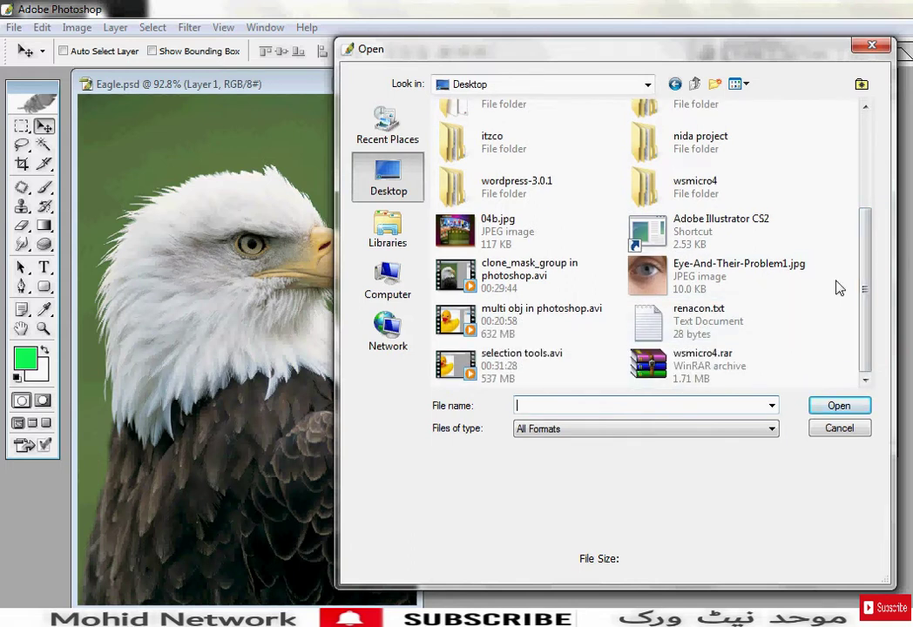
pyautogui.moveTo(867, 305); pyautogui.dragTo(861, 172)
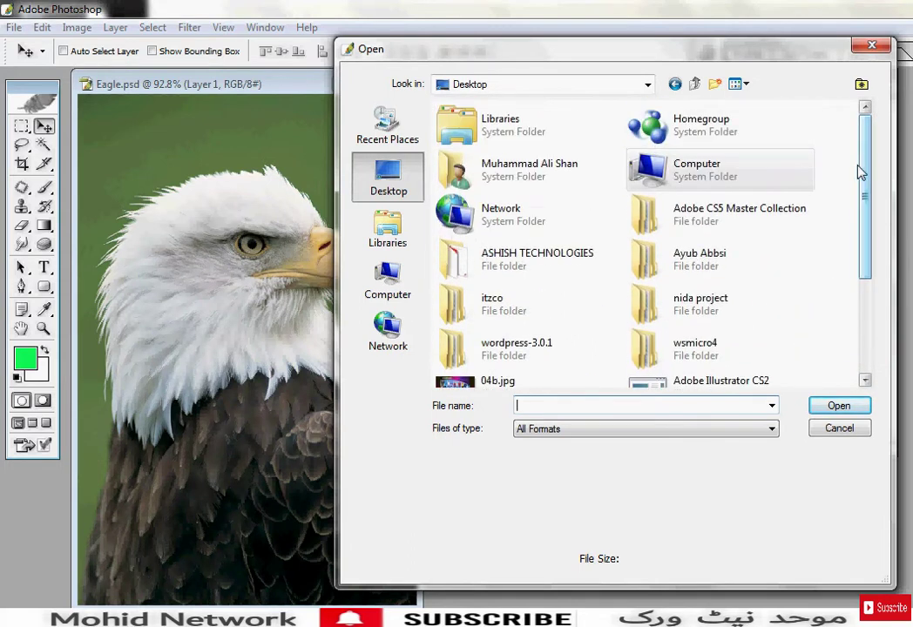
pyautogui.click(832, 432)
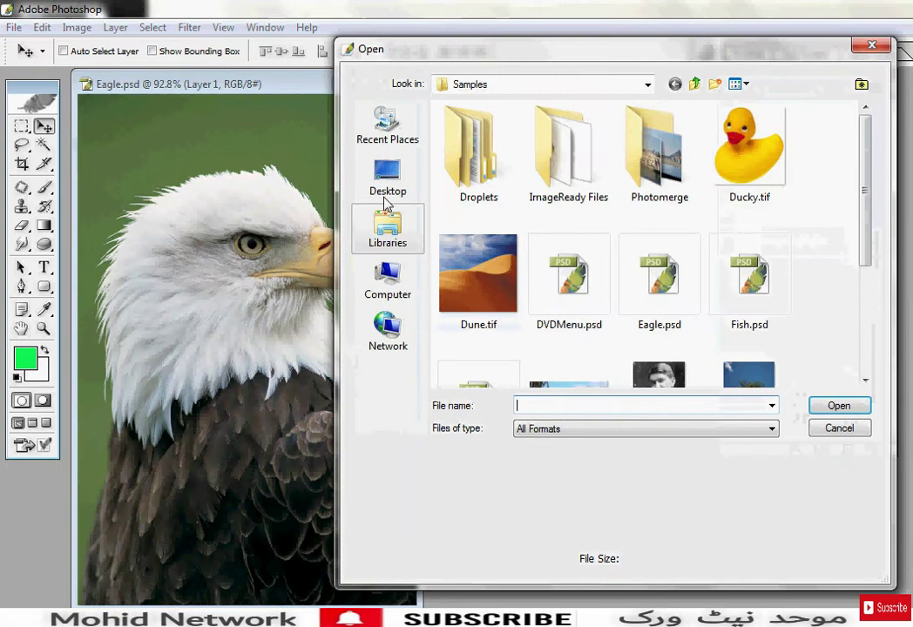
# Open 04b.jpg from the Desktop
pyautogui.click(387, 178)
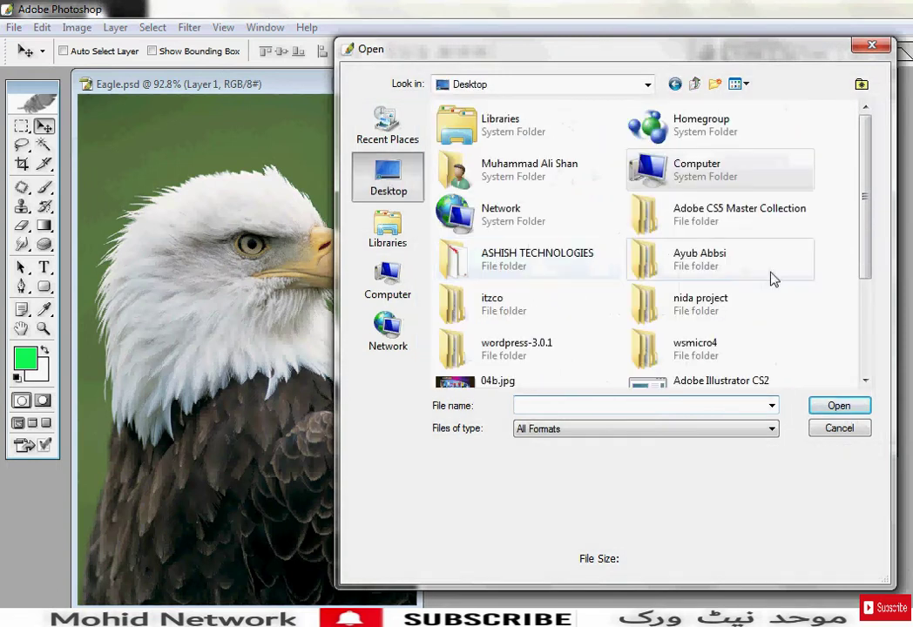
pyautogui.click(534, 383)
pyautogui.click(837, 406)
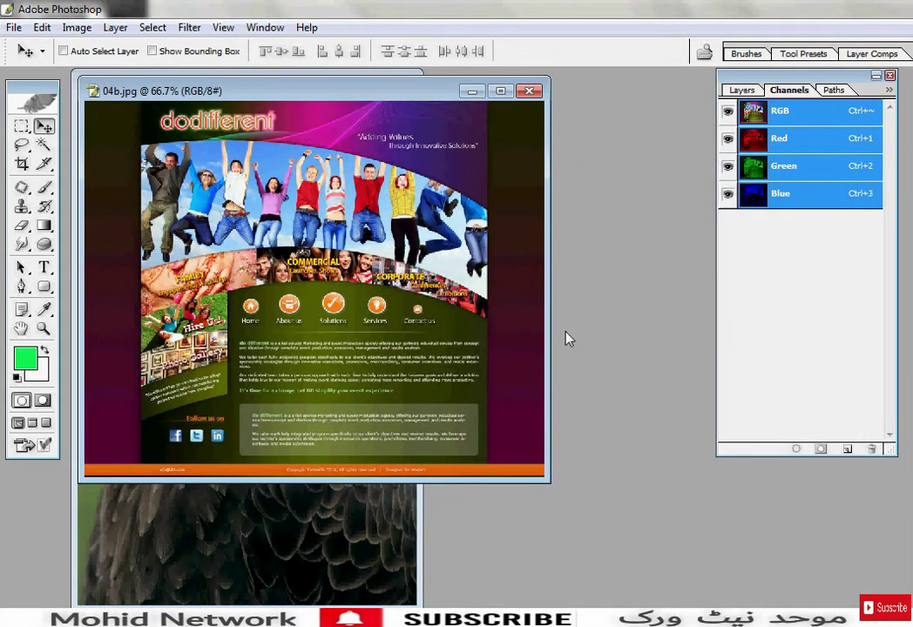
# Fit 04b.jpg to the screen and convert its Background into an editable Layer 0
pyautogui.hotkey('ctrl', '0')
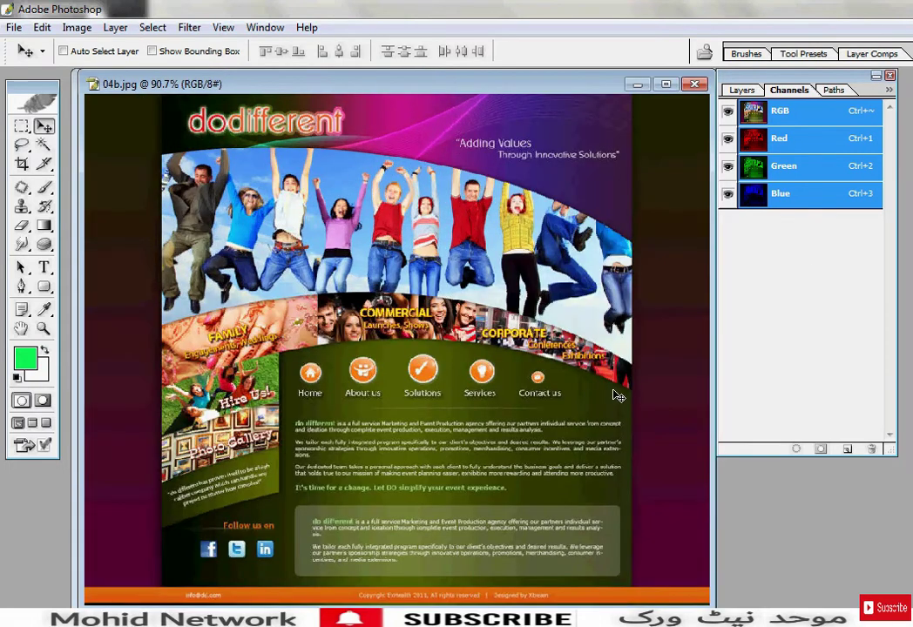
pyautogui.click(741, 90)
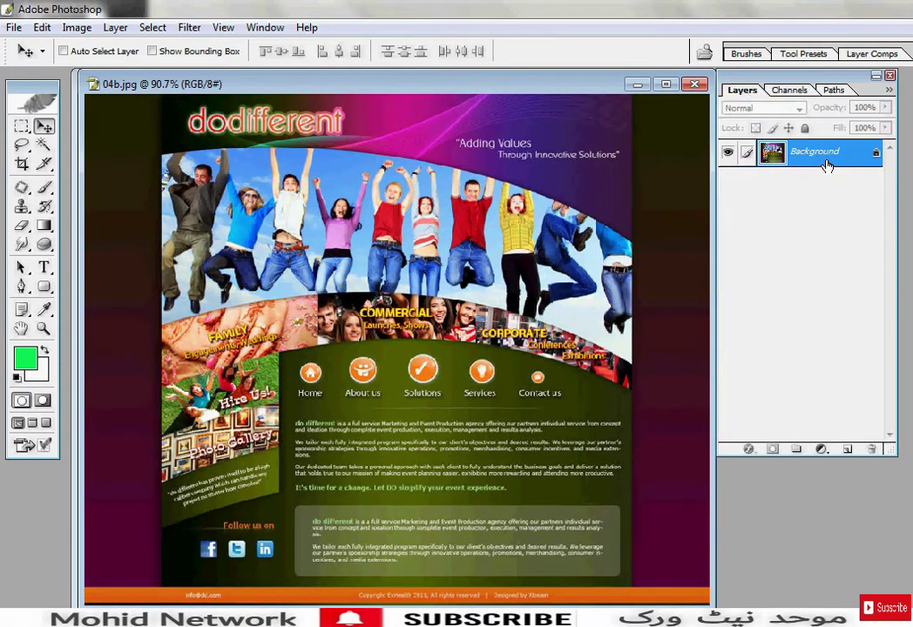
pyautogui.doubleClick(823, 155)
pyautogui.click(505, 230)
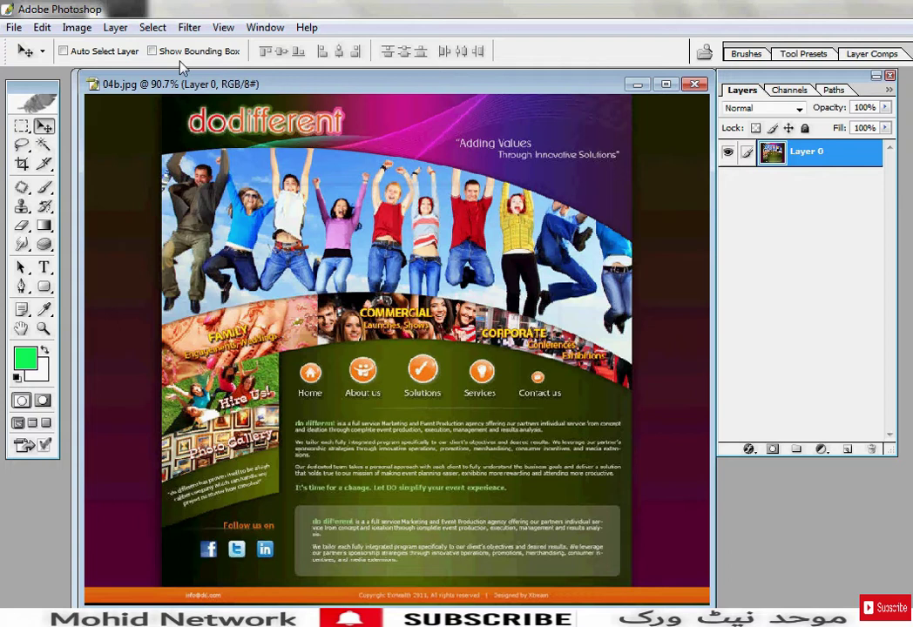
pyautogui.moveTo(228, 94); pyautogui.dragTo(163, 89)
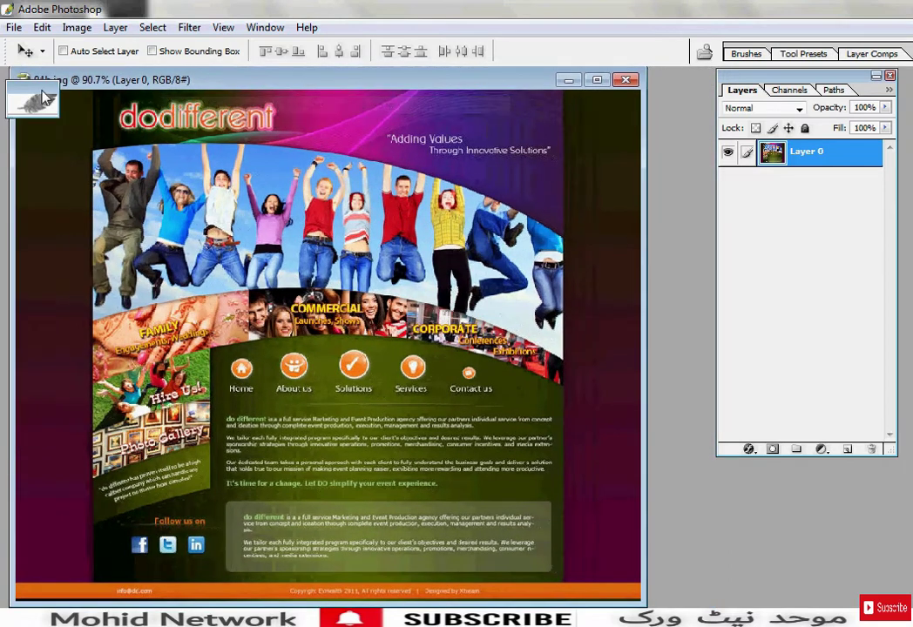
pyautogui.click(76, 27)
pyautogui.moveTo(116, 73)
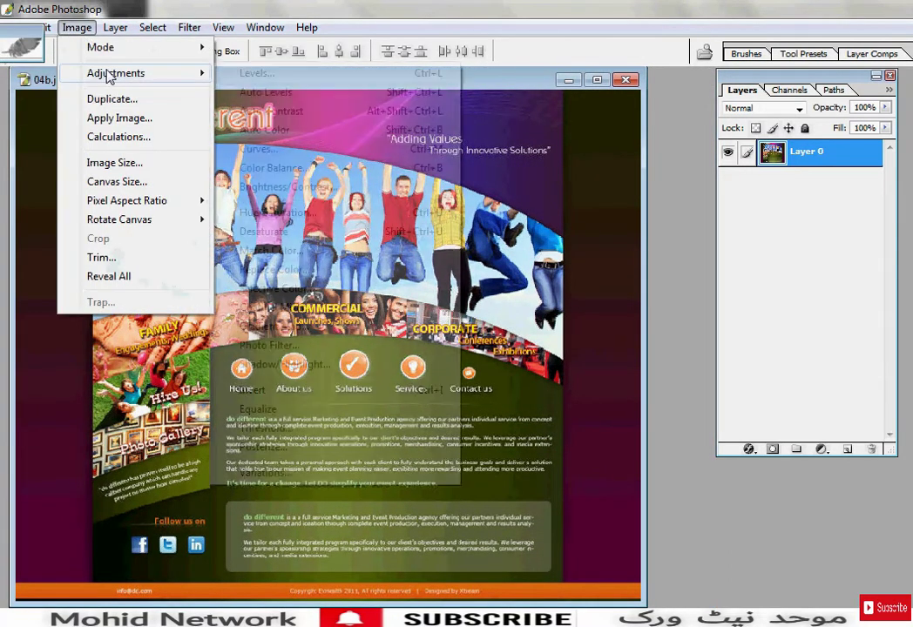
# Open Hue/Saturation on 04b.jpg, preview hue +180 and +41, then set Hue to 0
pyautogui.click(315, 214)
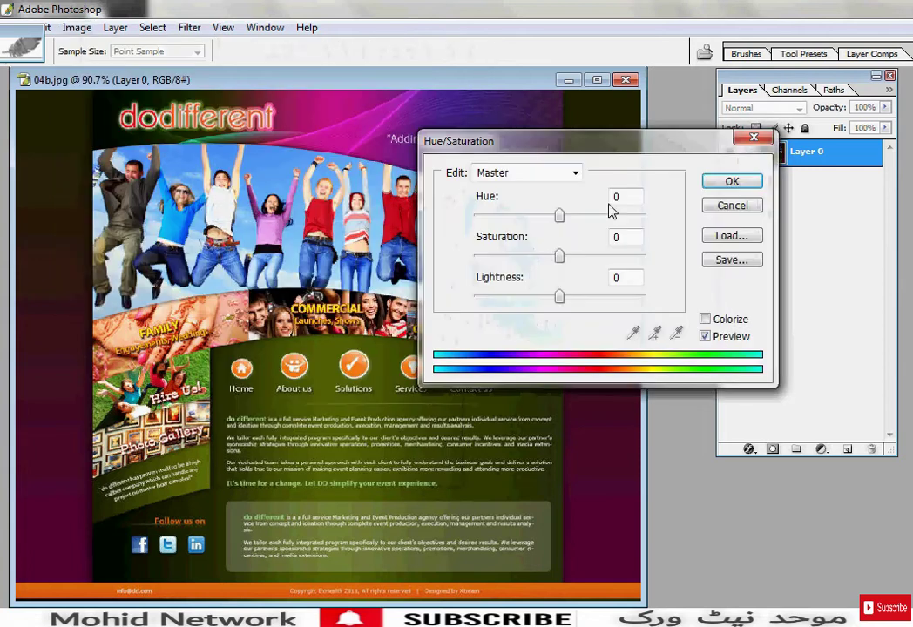
pyautogui.moveTo(645, 149); pyautogui.dragTo(893, 132)
pyautogui.moveTo(807, 202); pyautogui.dragTo(908, 206)
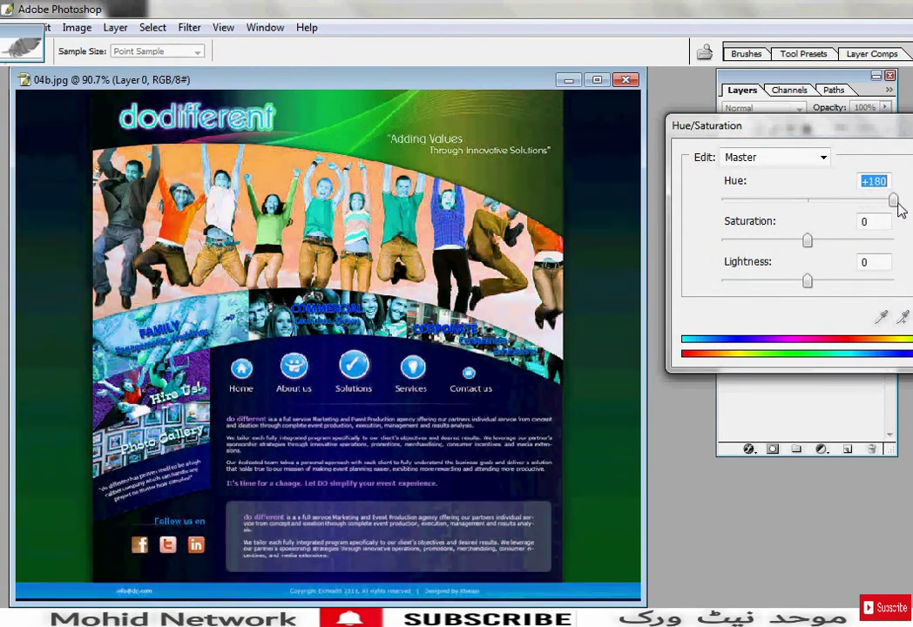
pyautogui.moveTo(909, 209); pyautogui.dragTo(843, 202)
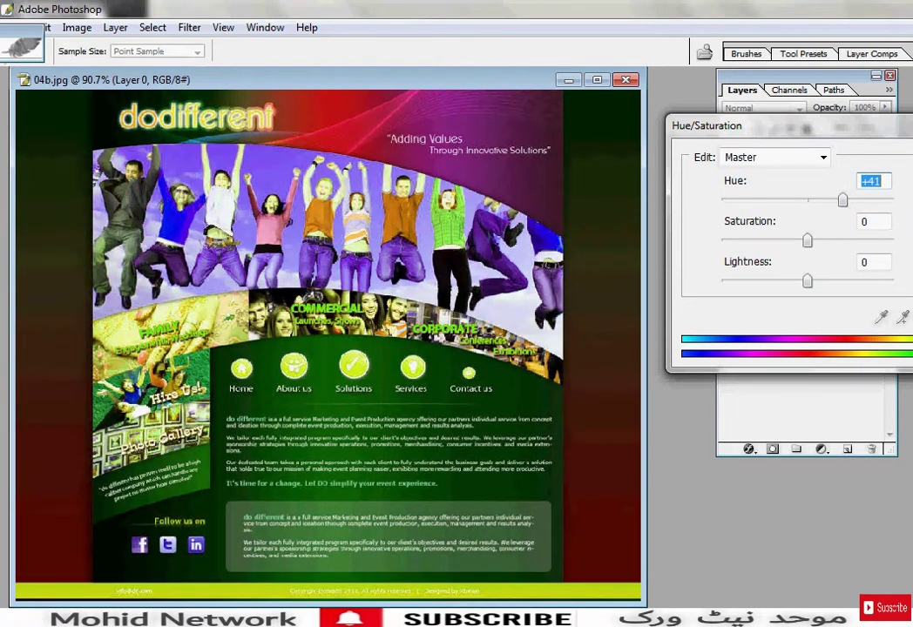
pyautogui.write('0')
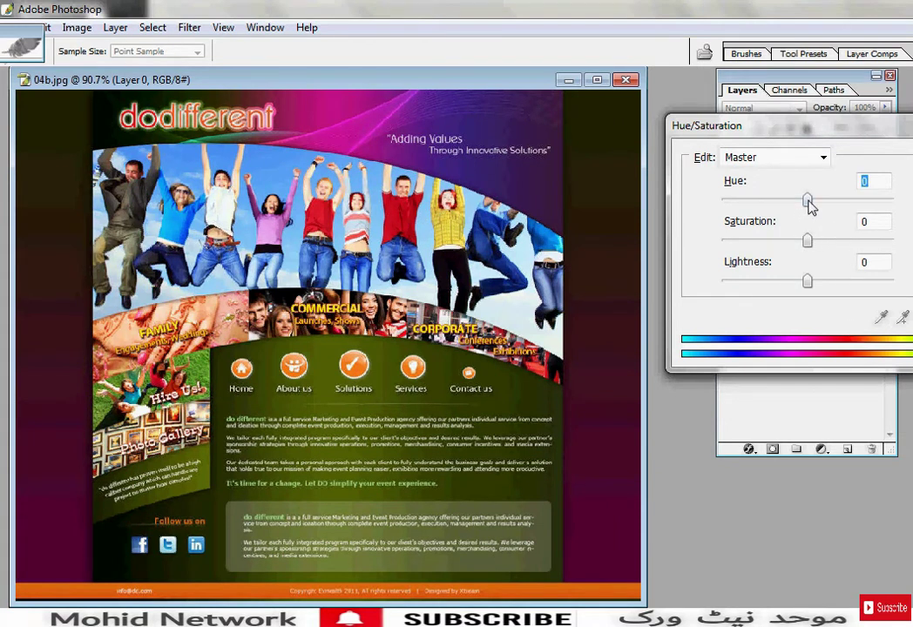
# Preview hue shifts of -47, -121 and toward yellow-green, then reset Hue to 0
pyautogui.moveTo(808, 201); pyautogui.dragTo(768, 200)
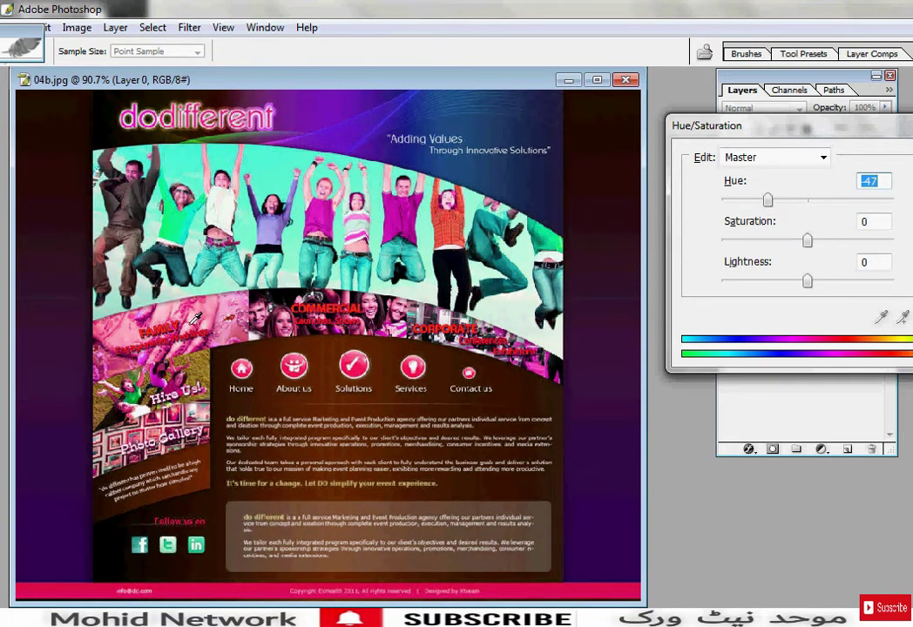
pyautogui.moveTo(767, 200)
pyautogui.mouseDown()
pyautogui.moveTo(740, 202)
pyautogui.moveTo(838, 210)
pyautogui.moveTo(819, 212)
pyautogui.moveTo(812, 199)
pyautogui.moveTo(743, 205)
pyautogui.mouseUp()
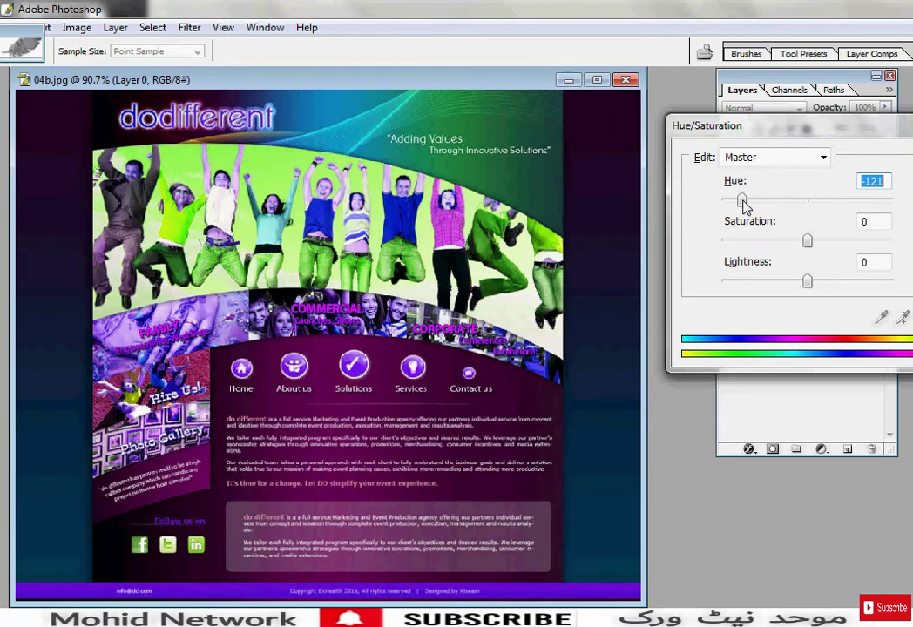
pyautogui.moveTo(744, 203); pyautogui.dragTo(805, 202)
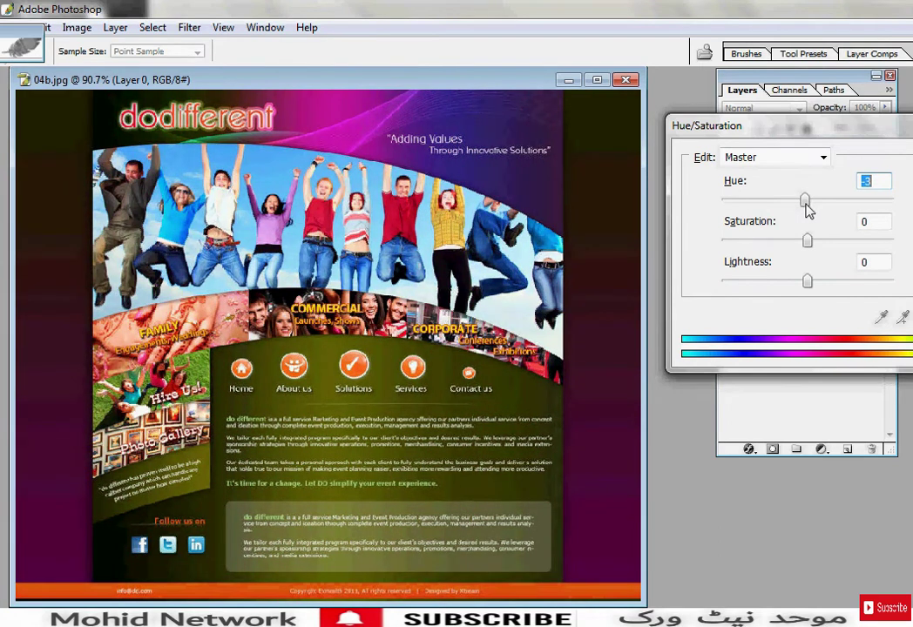
pyautogui.moveTo(805, 209); pyautogui.dragTo(839, 214)
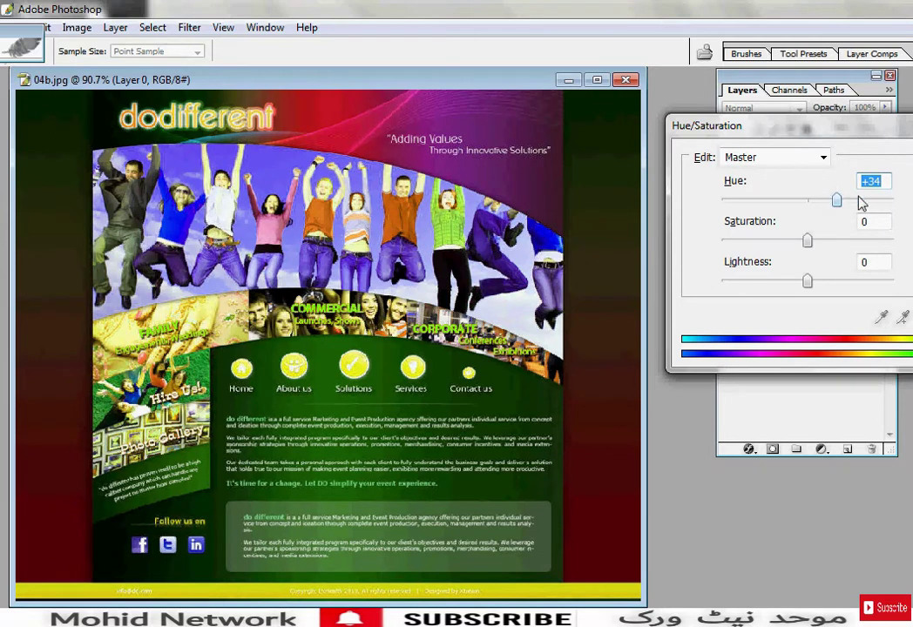
pyautogui.write('0')
pyautogui.moveTo(834, 128)
pyautogui.mouseDown()
pyautogui.moveTo(769, 104)
pyautogui.moveTo(757, 80)
pyautogui.mouseUp()
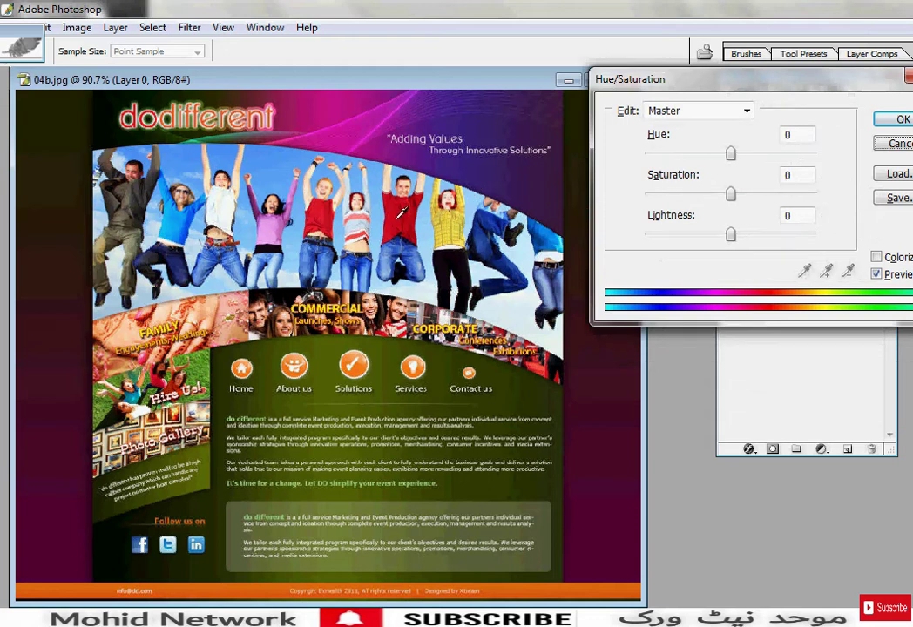
pyautogui.click(697, 111)
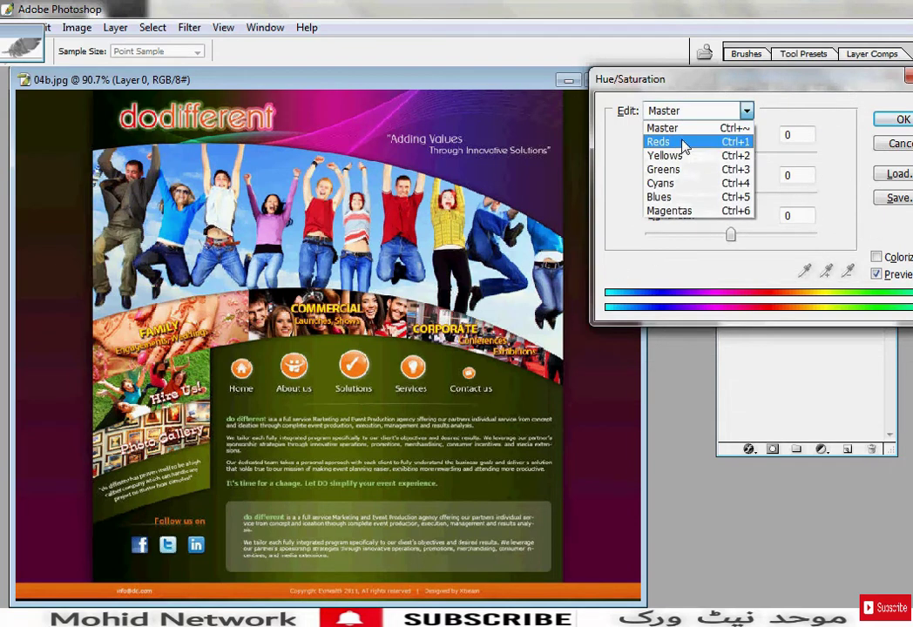
pyautogui.click(671, 140)
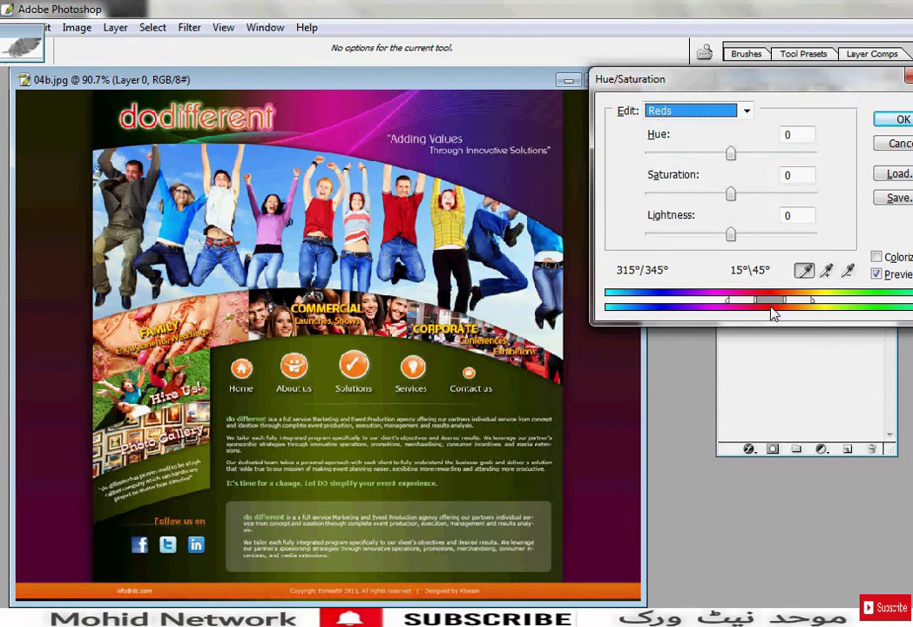
pyautogui.moveTo(730, 150)
pyautogui.mouseDown()
pyautogui.moveTo(825, 162)
pyautogui.moveTo(758, 156)
pyautogui.moveTo(787, 162)
pyautogui.moveTo(709, 167)
pyautogui.moveTo(802, 169)
pyautogui.moveTo(791, 165)
pyautogui.moveTo(774, 174)
pyautogui.moveTo(810, 179)
pyautogui.moveTo(770, 177)
pyautogui.mouseUp()
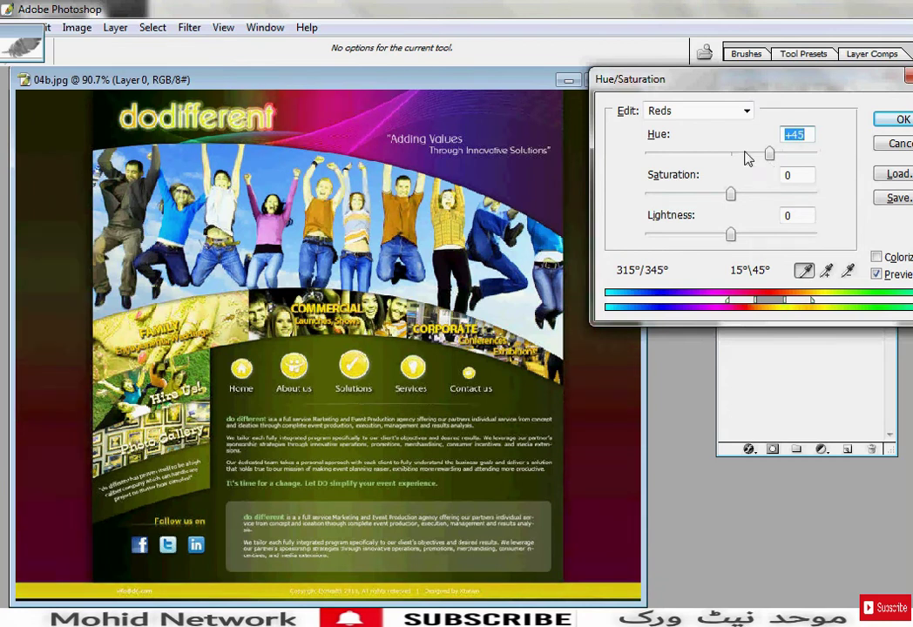
pyautogui.keyDown('alt'); pyautogui.click(892, 144); pyautogui.keyUp('alt')
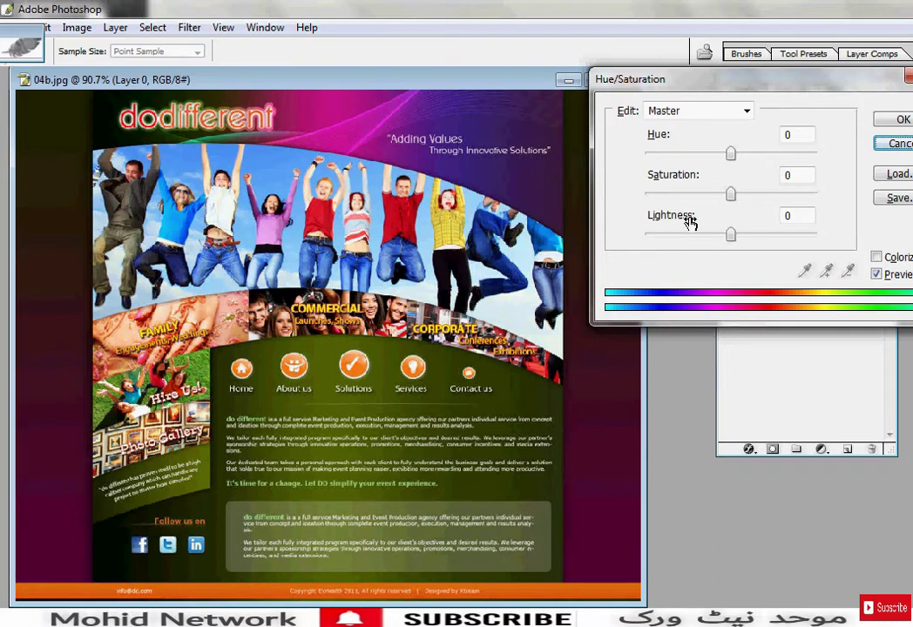
pyautogui.moveTo(738, 92); pyautogui.dragTo(718, 101)
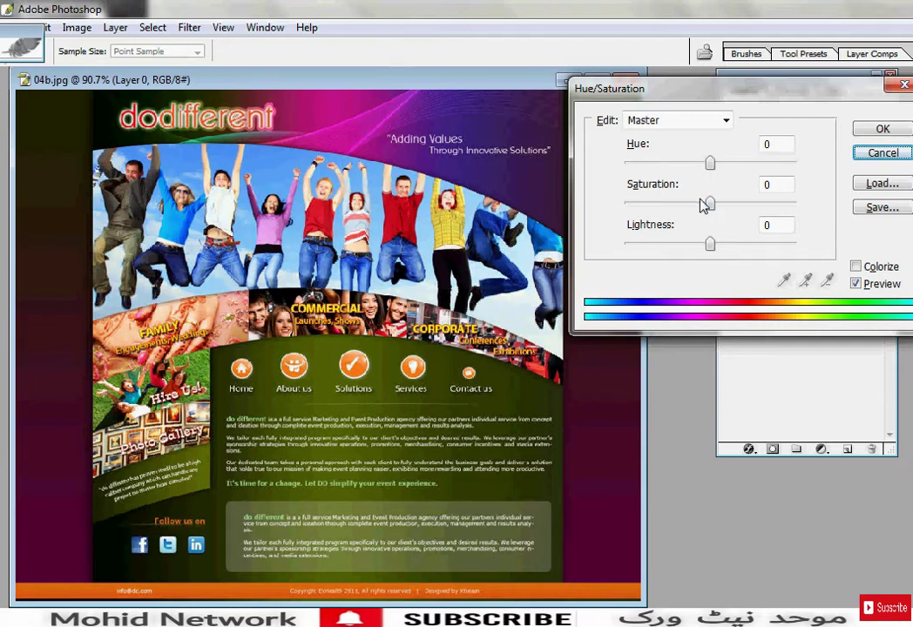
# Preview saturation +100 and greyscale, reset, try a lightness change, then cancel Hue/Saturation
pyautogui.moveTo(711, 207); pyautogui.dragTo(819, 208)
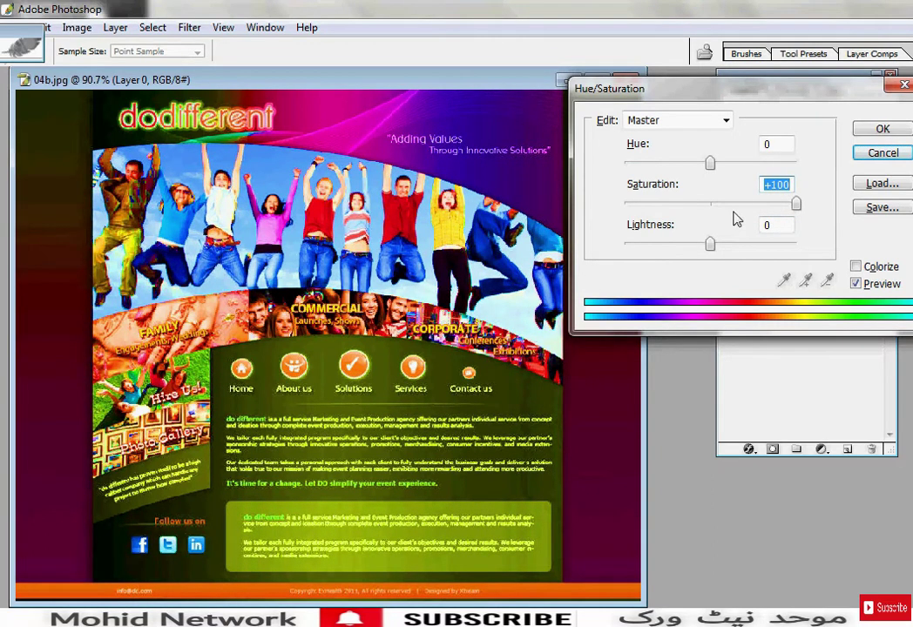
pyautogui.moveTo(795, 204); pyautogui.dragTo(618, 209)
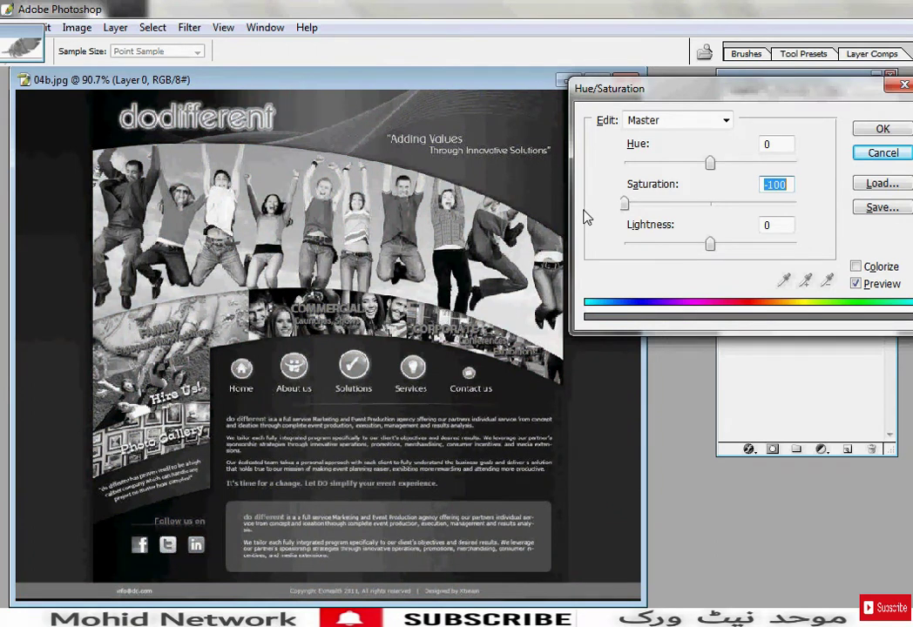
pyautogui.keyDown('alt'); pyautogui.click(867, 155); pyautogui.keyUp('alt')
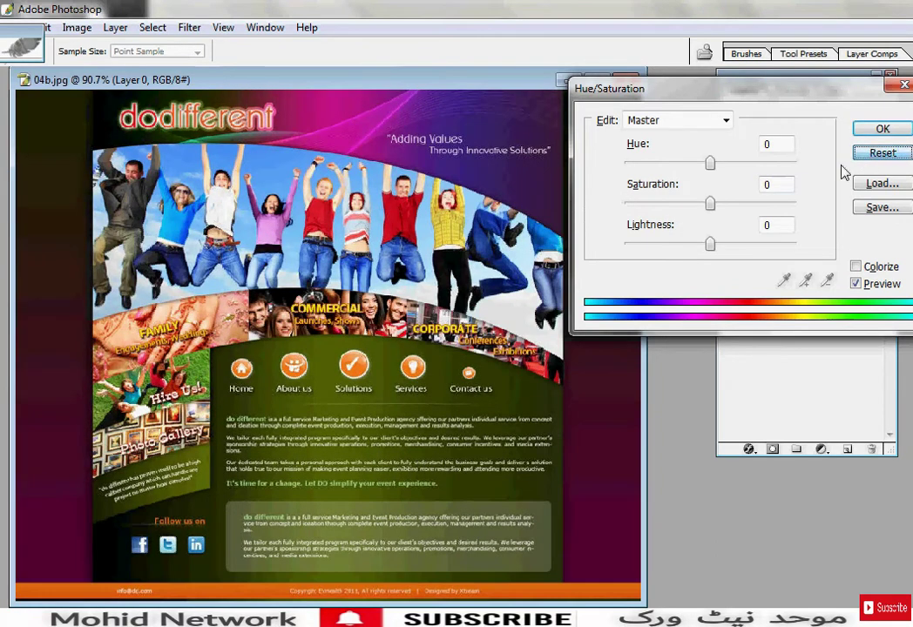
pyautogui.moveTo(710, 245)
pyautogui.mouseDown()
pyautogui.moveTo(757, 247)
pyautogui.moveTo(659, 248)
pyautogui.mouseUp()
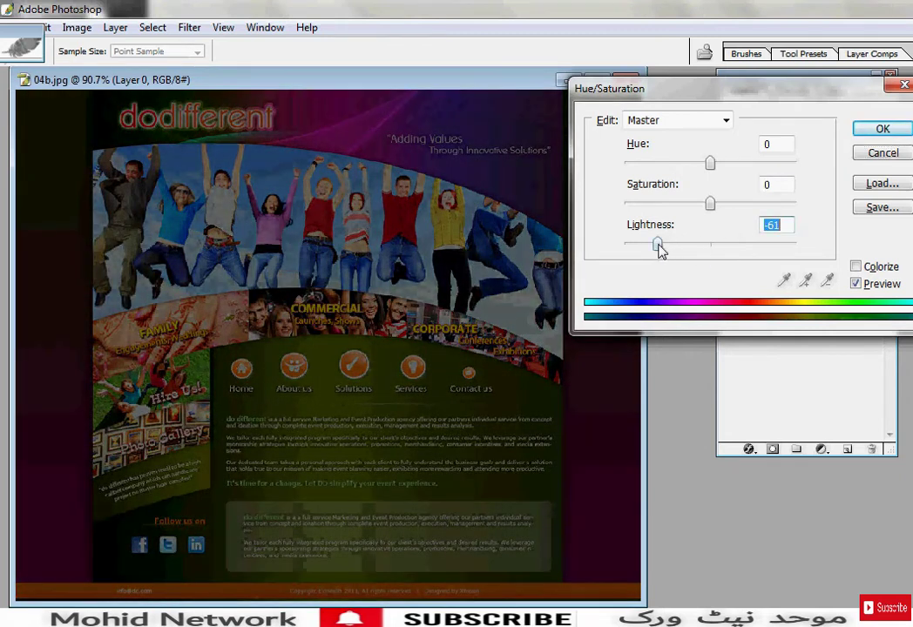
pyautogui.click(880, 154)
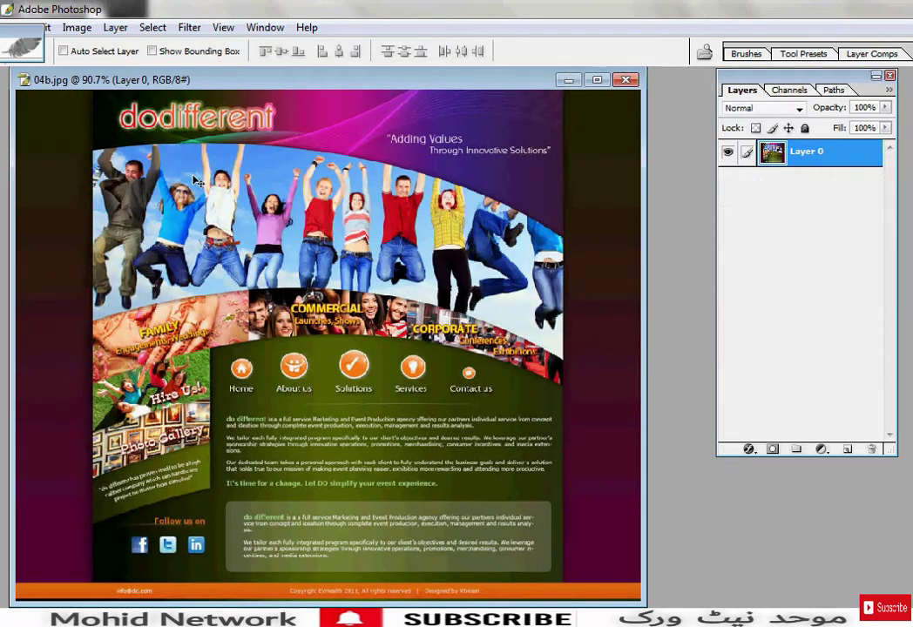
# Restore the tools panel and set the foreground colour to a dark golden yellow
pyautogui.click(30, 39)
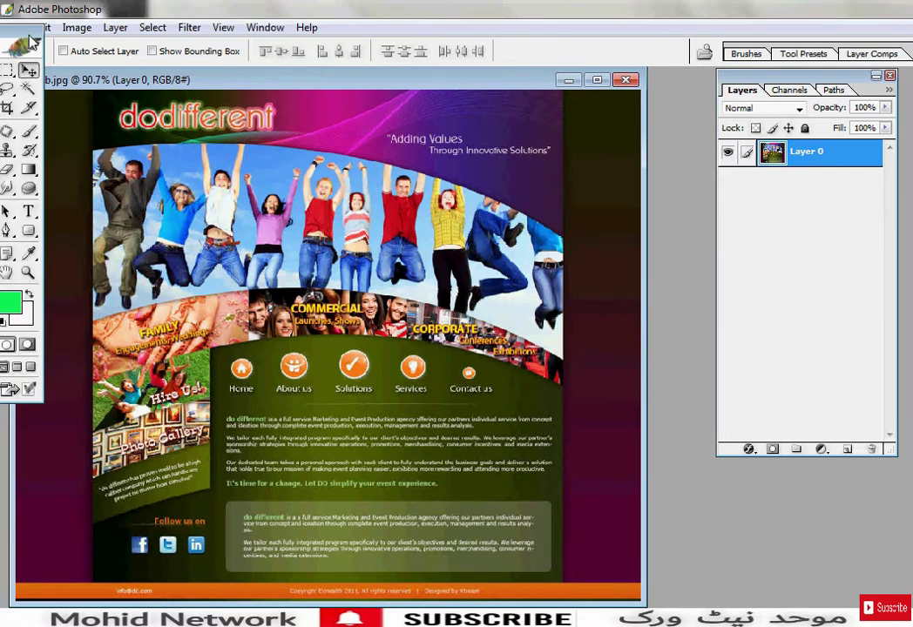
pyautogui.moveTo(31, 41); pyautogui.dragTo(47, 66)
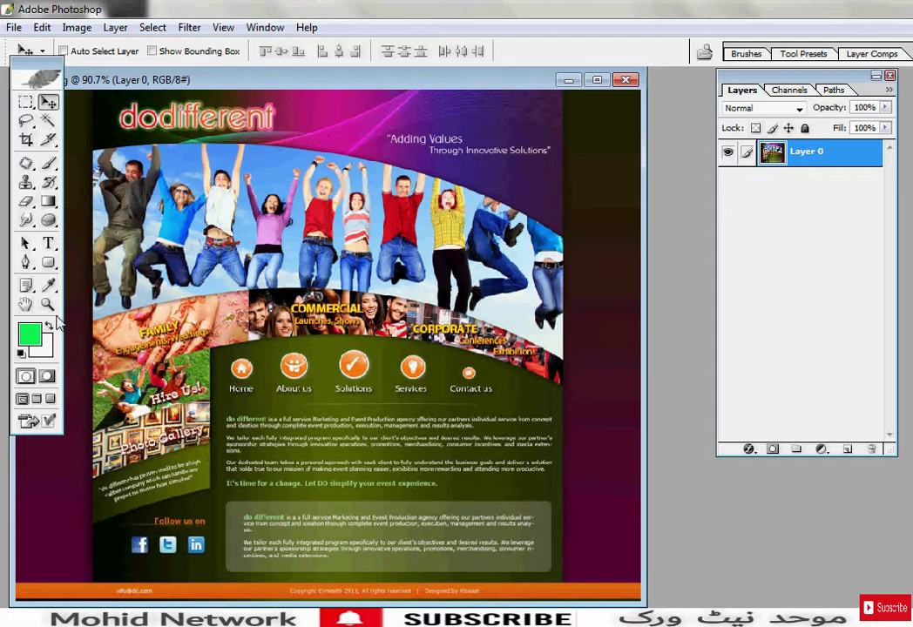
pyautogui.click(30, 334)
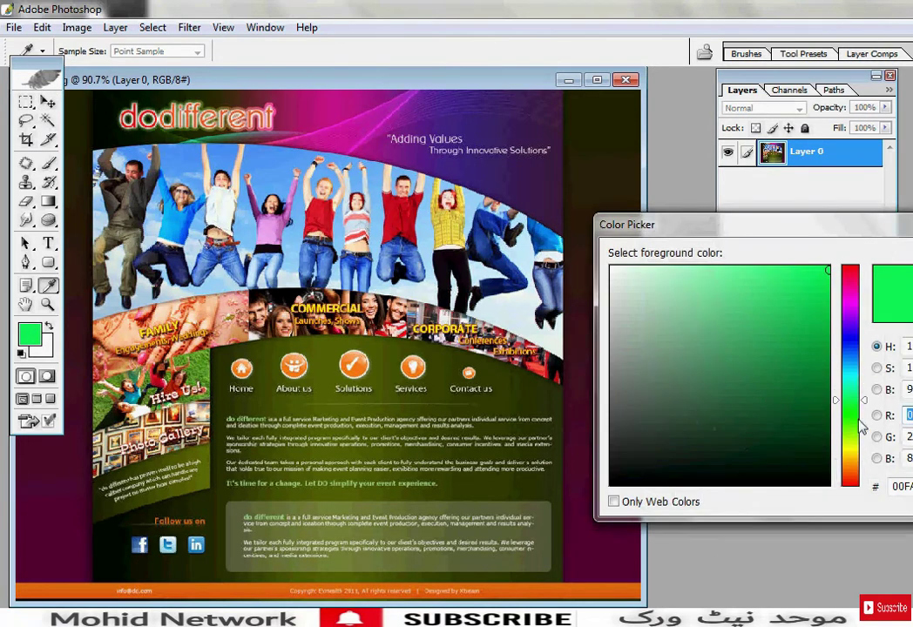
pyautogui.moveTo(852, 427); pyautogui.dragTo(858, 467)
pyautogui.moveTo(826, 269); pyautogui.dragTo(877, 254)
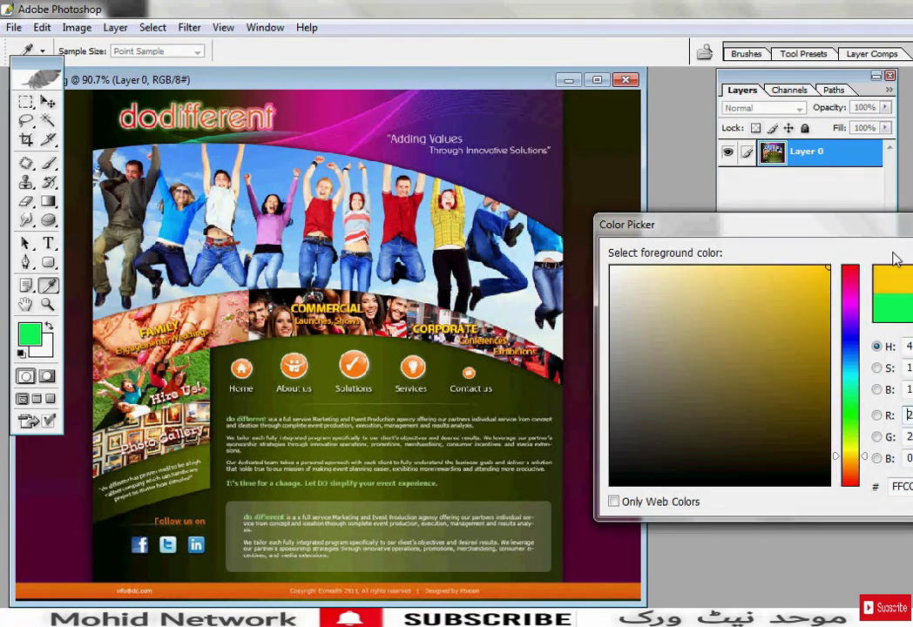
pyautogui.moveTo(877, 340); pyautogui.dragTo(869, 296)
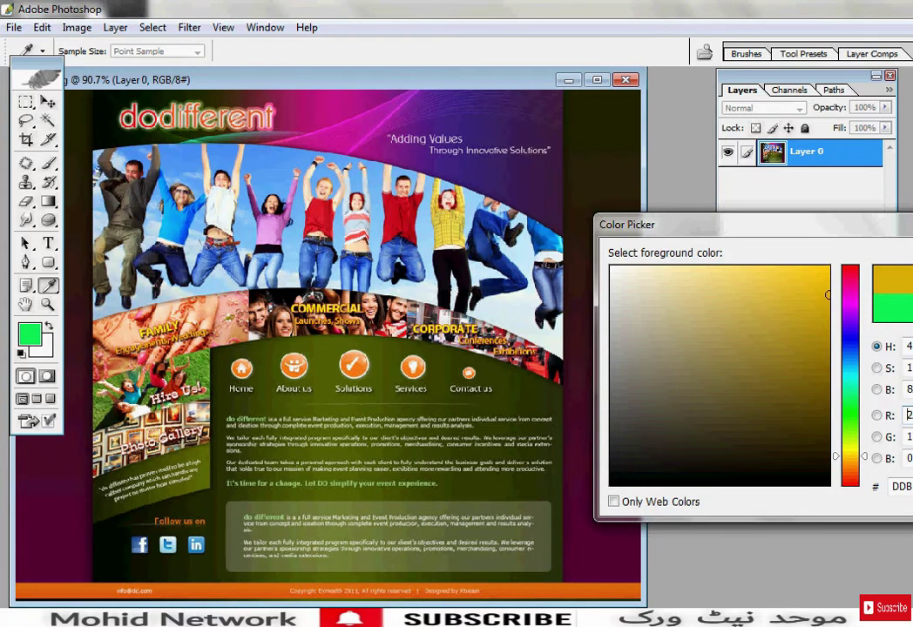
pyautogui.press('Return')
pyautogui.press('v')
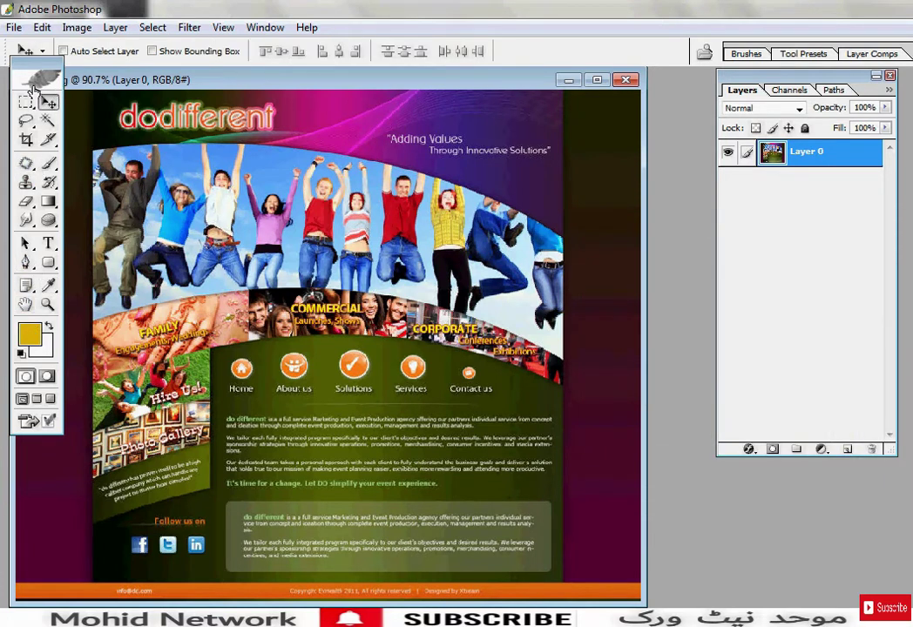
pyautogui.click(75, 27)
pyautogui.moveTo(116, 73)
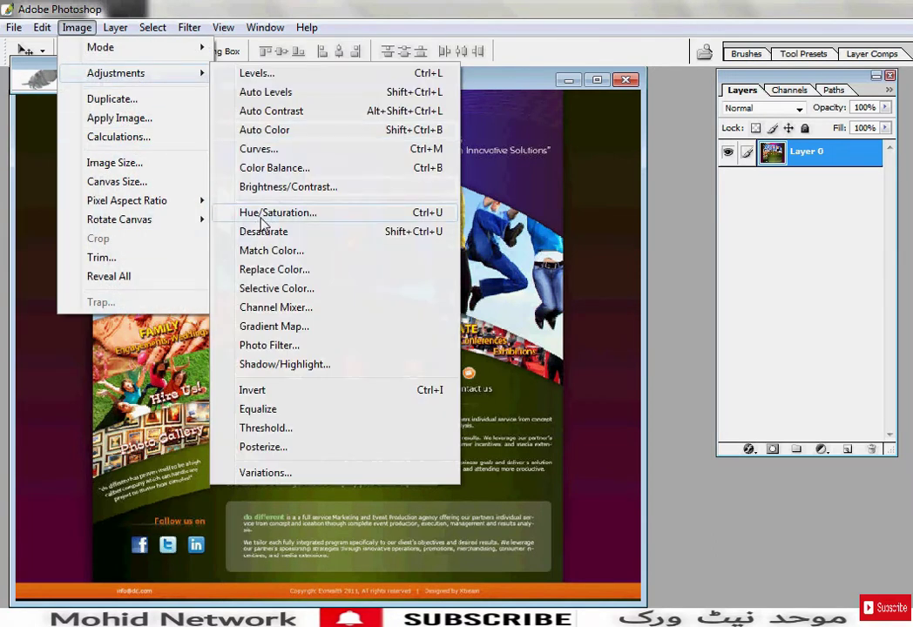
# With Colorize on, preview saturation 55, lightness -7 and a yellow-green tint, then cancel
pyautogui.click(262, 221)
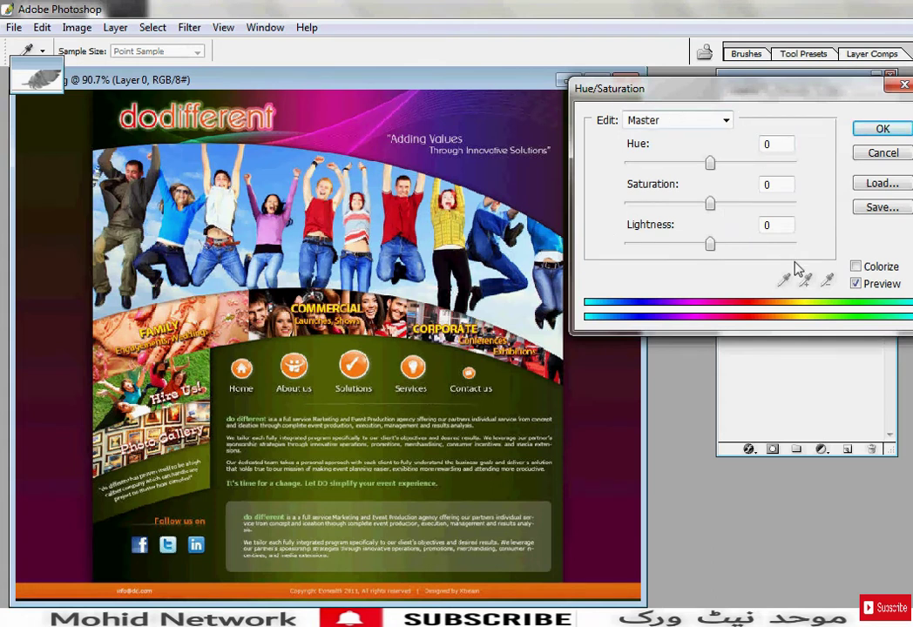
pyautogui.click(857, 268)
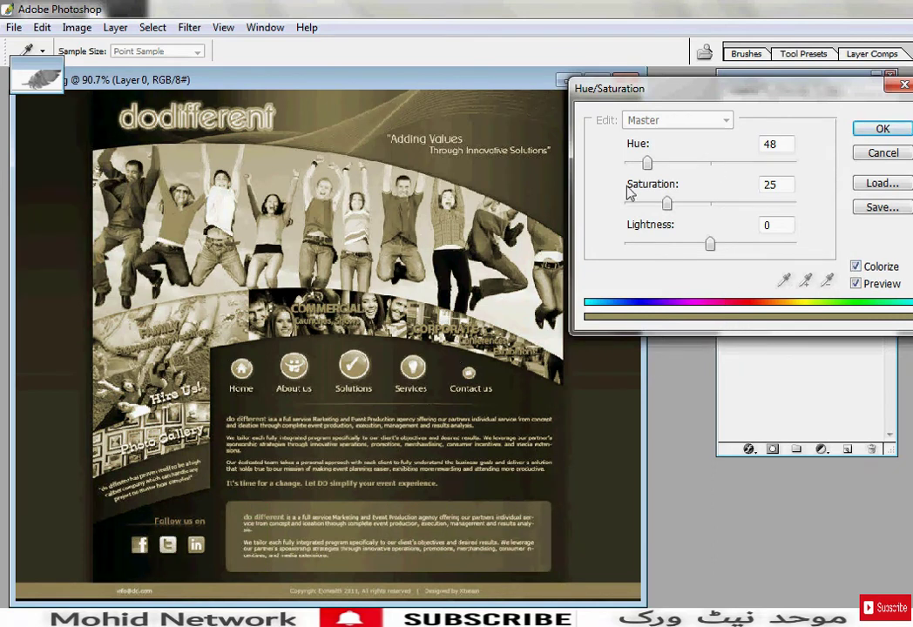
pyautogui.moveTo(667, 204); pyautogui.dragTo(733, 205)
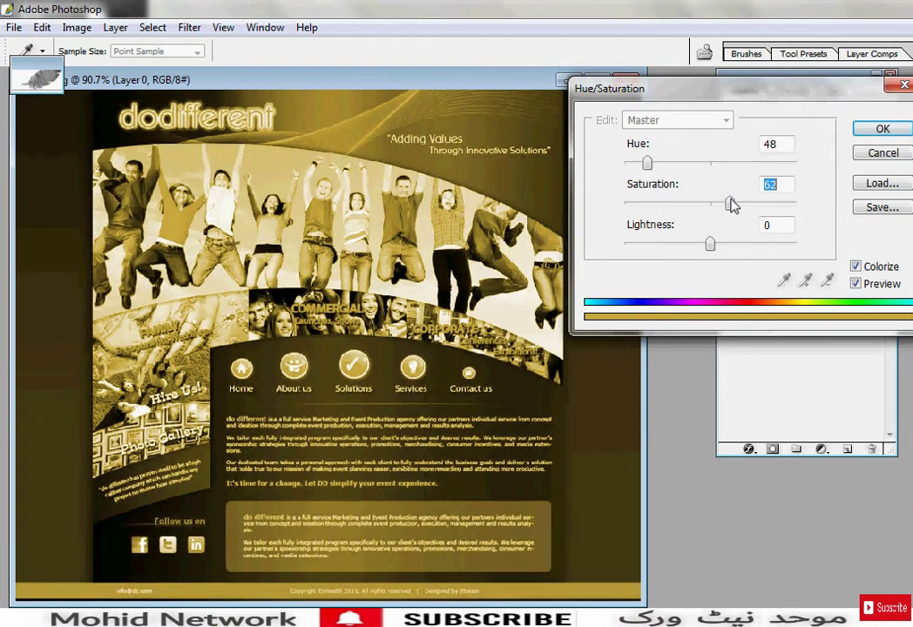
pyautogui.moveTo(710, 245); pyautogui.dragTo(697, 248)
pyautogui.moveTo(648, 164); pyautogui.dragTo(655, 168)
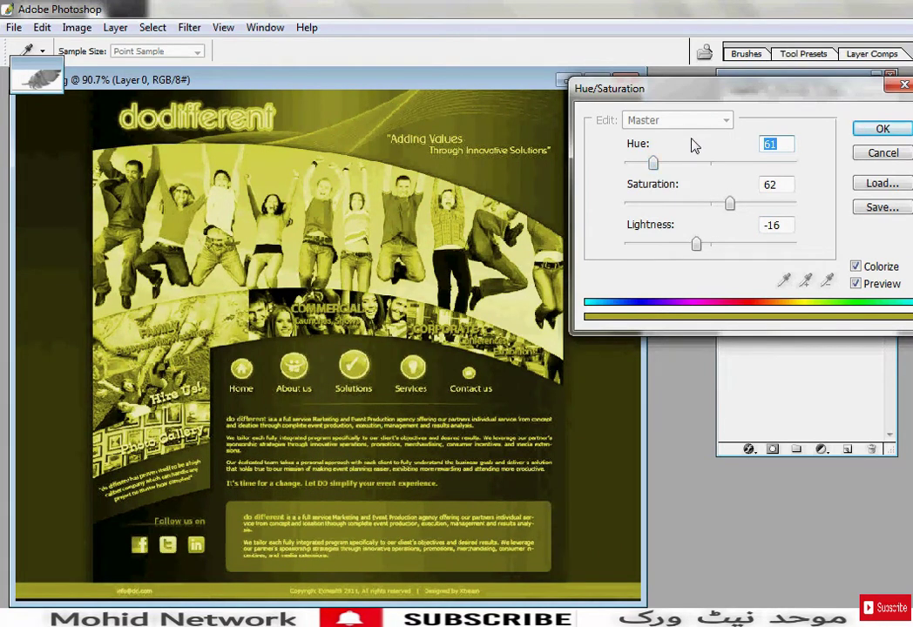
pyautogui.click(882, 155)
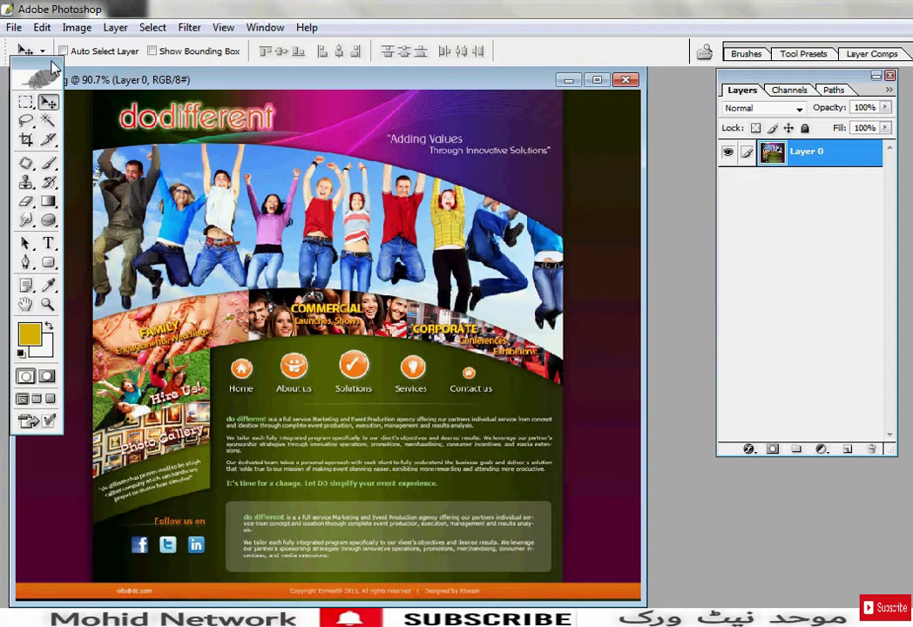
# Close 04b.jpg without saving and select the standard Pen Tool
pyautogui.moveTo(54, 68); pyautogui.dragTo(50, 84)
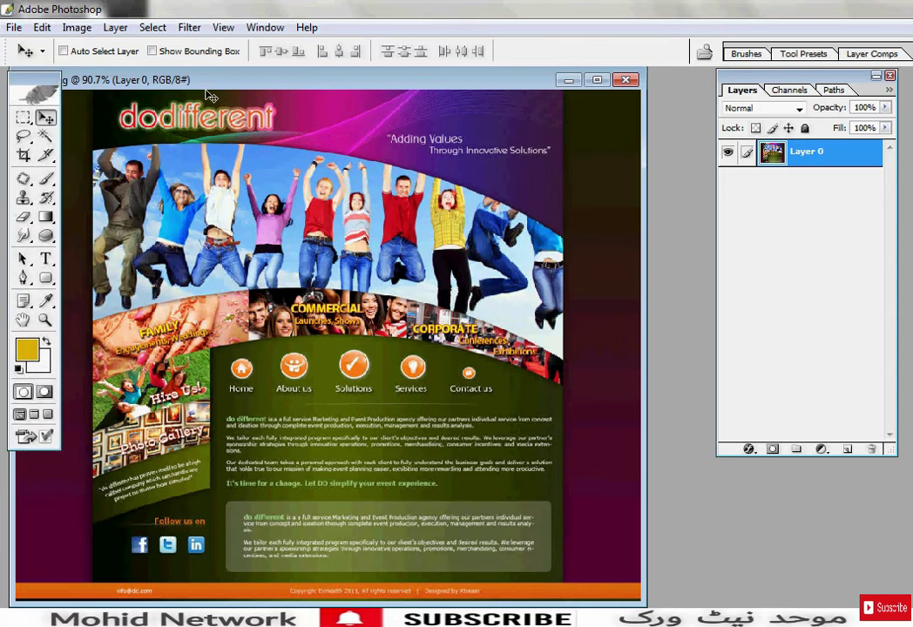
pyautogui.moveTo(235, 85); pyautogui.dragTo(256, 85)
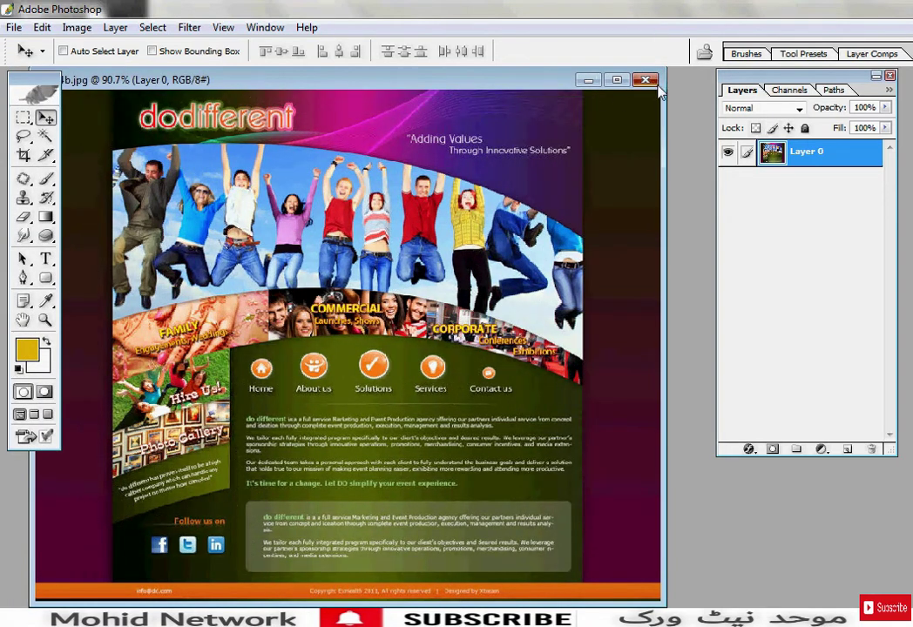
pyautogui.hotkey('ctrl', 'w')
pyautogui.click(591, 254)
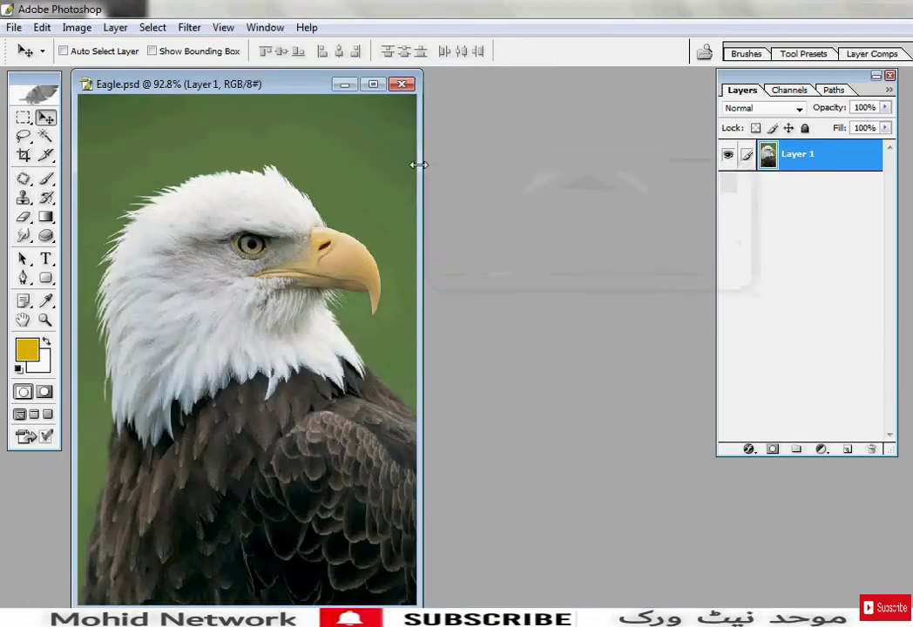
pyautogui.click(26, 278)
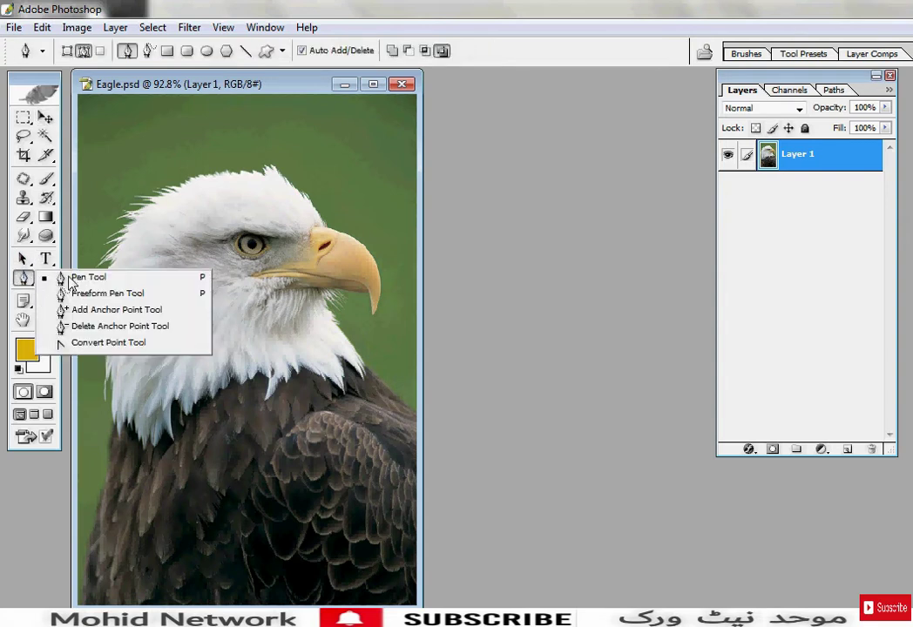
pyautogui.click(73, 282)
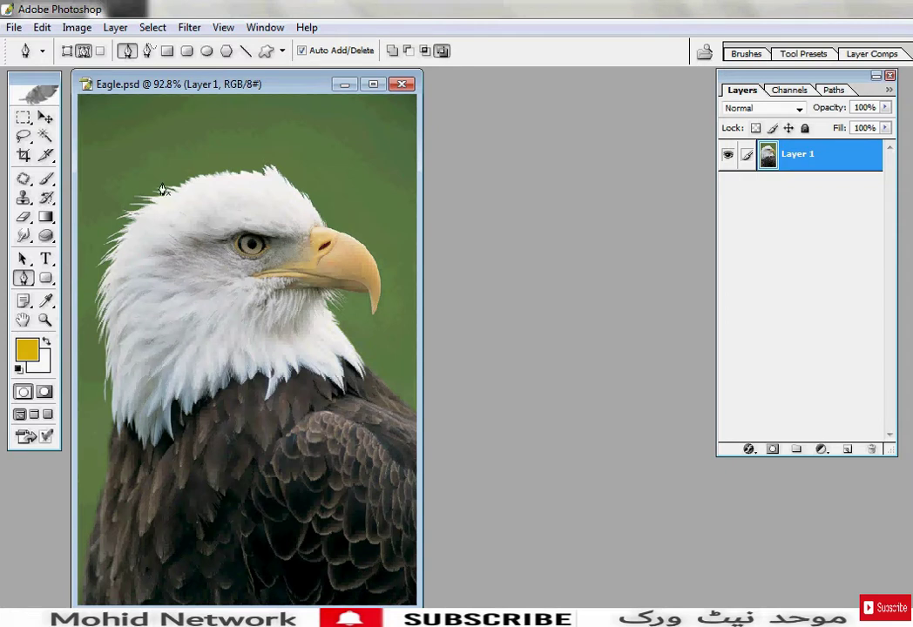
# Draw a yellow shape-layer outline around the eagle's head, then remove it
pyautogui.click(67, 51)
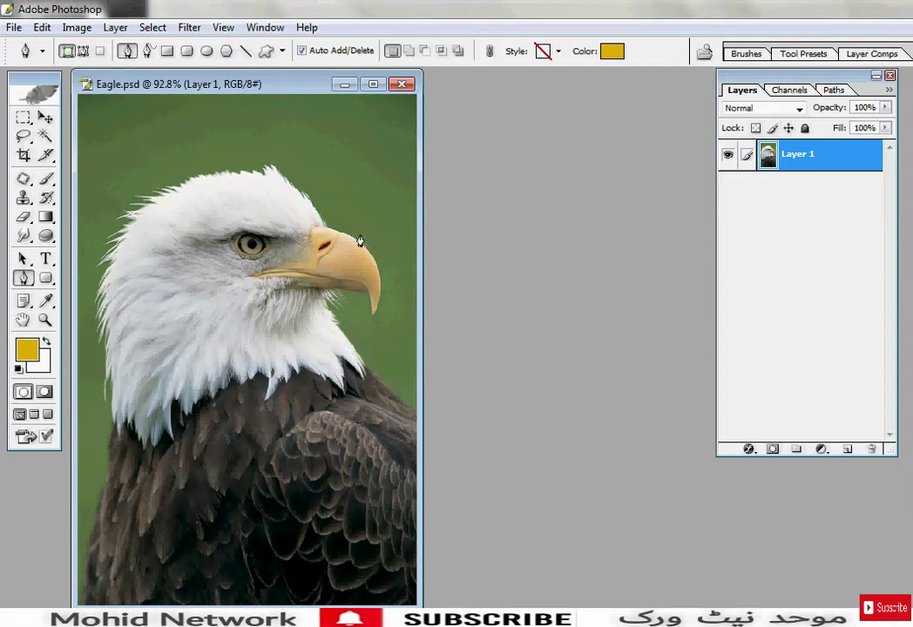
pyautogui.click(152, 184)
pyautogui.click(269, 170)
pyautogui.click(304, 204)
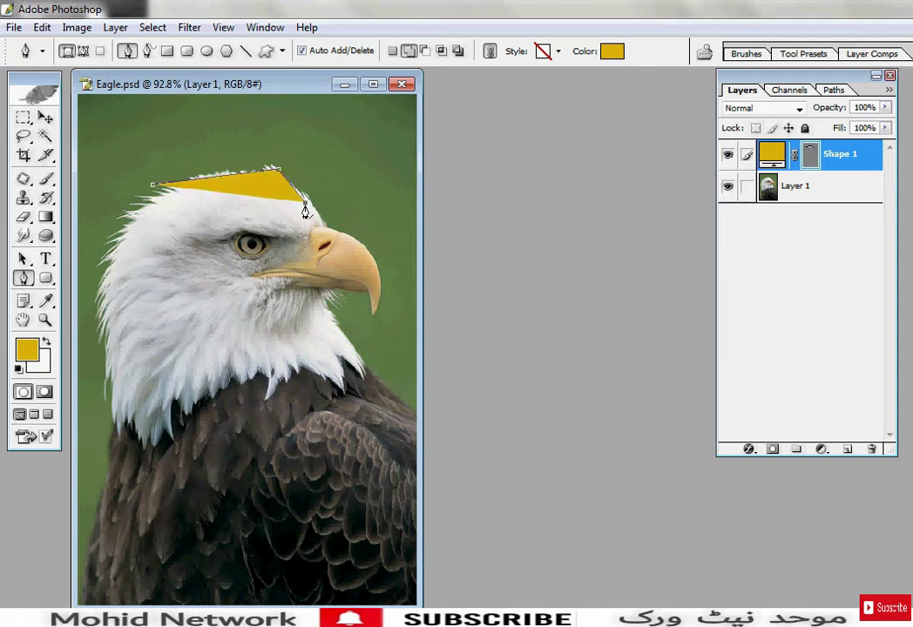
pyautogui.click(305, 270)
pyautogui.click(234, 319)
pyautogui.click(173, 302)
pyautogui.click(145, 276)
pyautogui.click(154, 187)
pyautogui.click(45, 117)
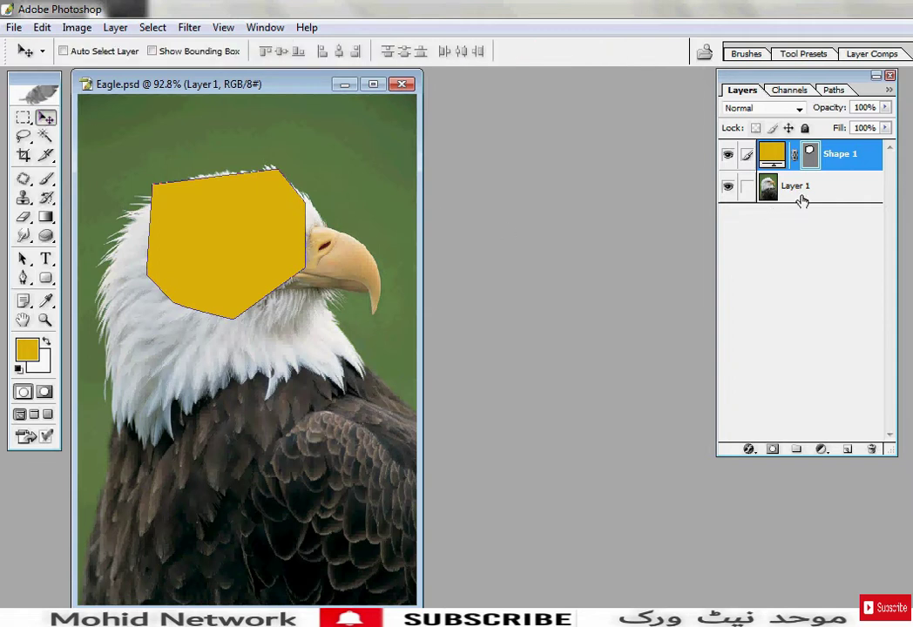
pyautogui.hotkey('ctrl', 'e')
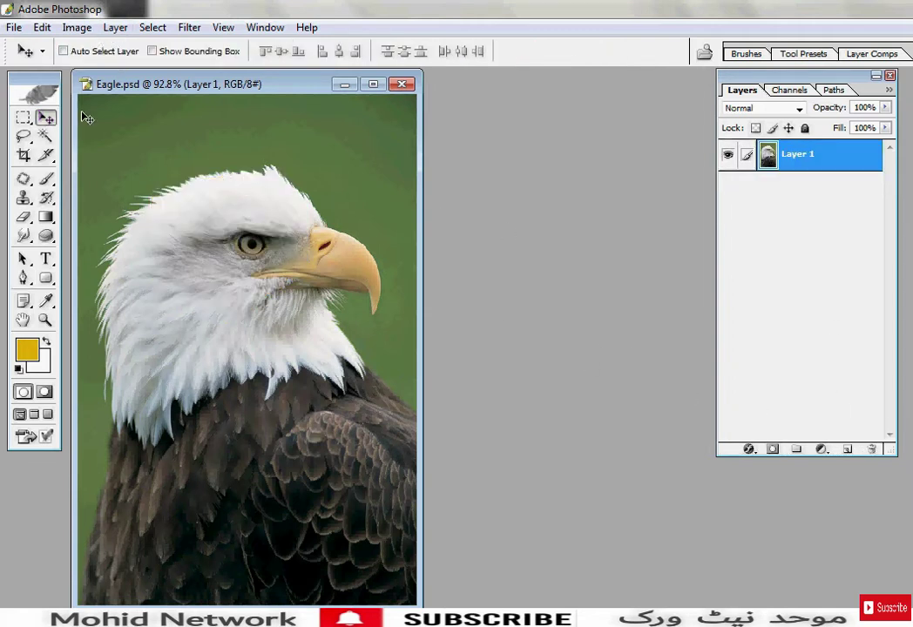
# Switch the Pen to Paths mode and start an open path curving around the beak and neck
pyautogui.click(23, 278)
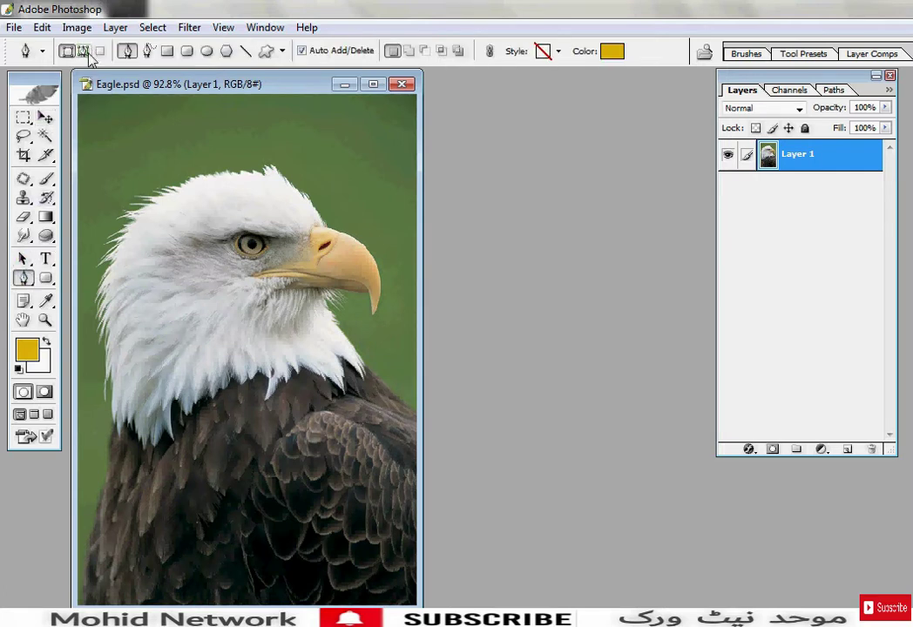
pyautogui.click(83, 51)
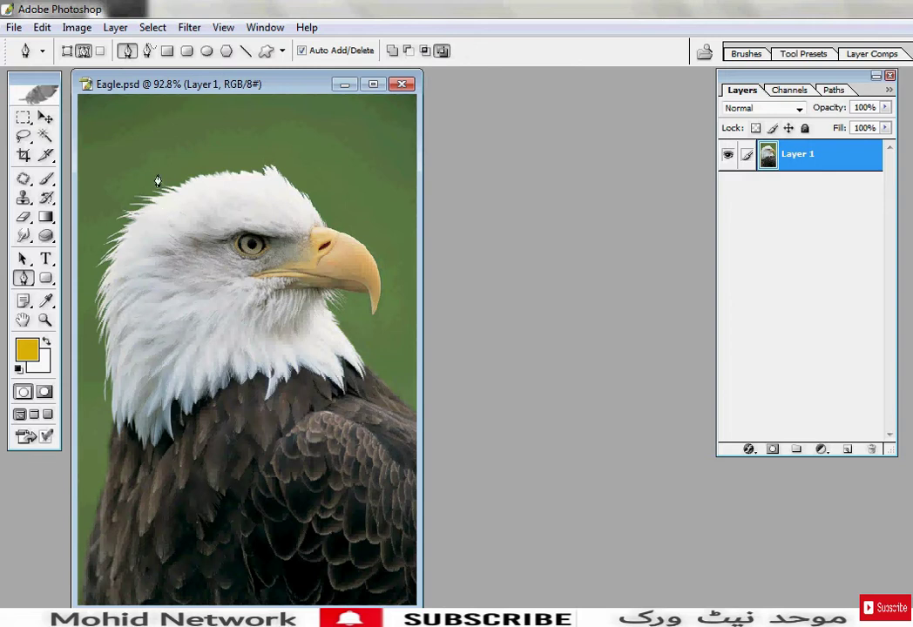
pyautogui.click(321, 183)
pyautogui.moveTo(379, 302); pyautogui.dragTo(373, 383)
pyautogui.moveTo(304, 412); pyautogui.dragTo(262, 411)
# Draw a trial curved path up the head, across the eye and down the neck, load it as a selection, then deselect
pyautogui.moveTo(197, 397); pyautogui.dragTo(198, 373)
pyautogui.moveTo(165, 332); pyautogui.dragTo(132, 295)
pyautogui.moveTo(133, 248); pyautogui.dragTo(156, 220)
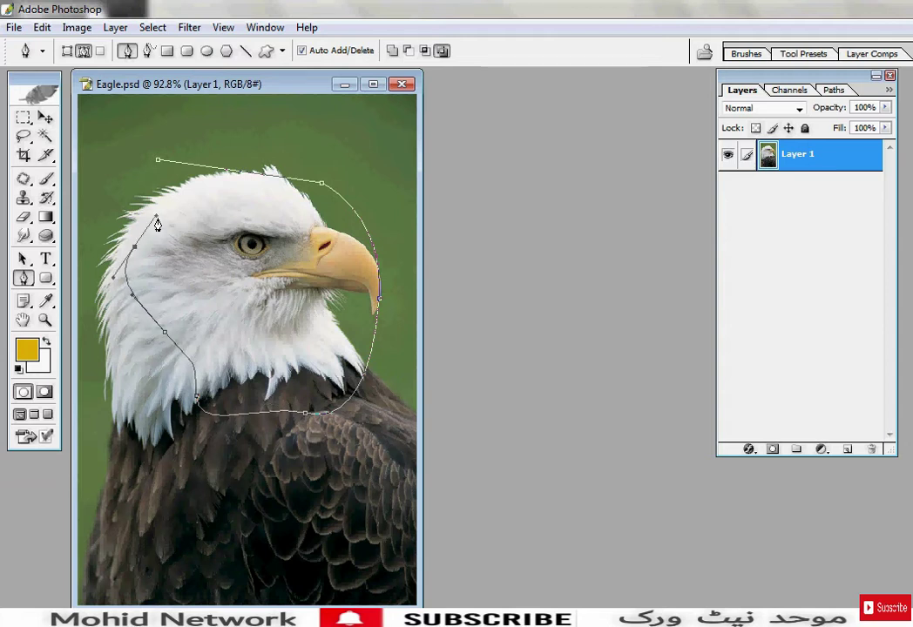
pyautogui.moveTo(218, 265)
pyautogui.mouseDown()
pyautogui.moveTo(237, 235)
pyautogui.moveTo(336, 273)
pyautogui.mouseUp()
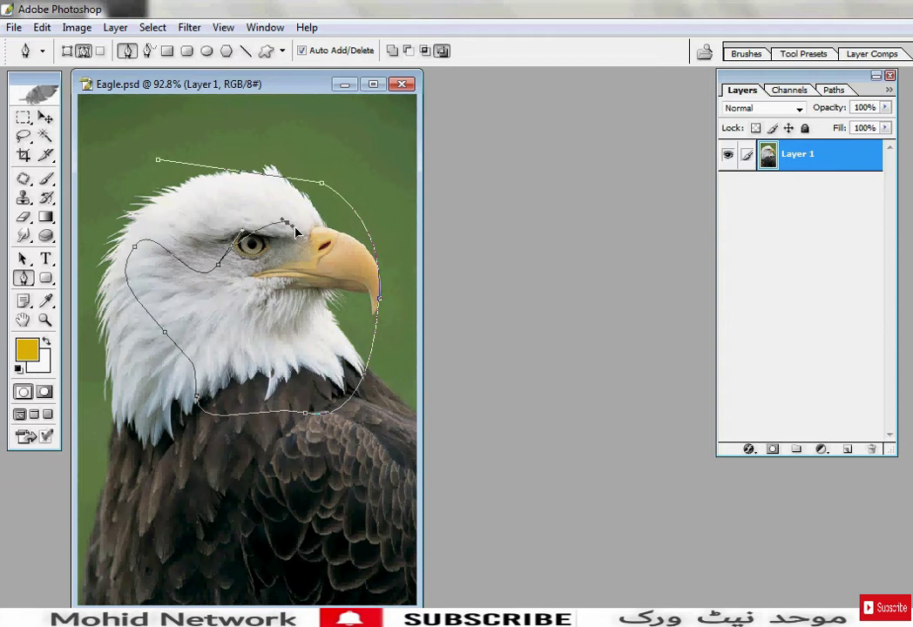
pyautogui.click(291, 340)
pyautogui.moveTo(199, 311); pyautogui.dragTo(238, 355)
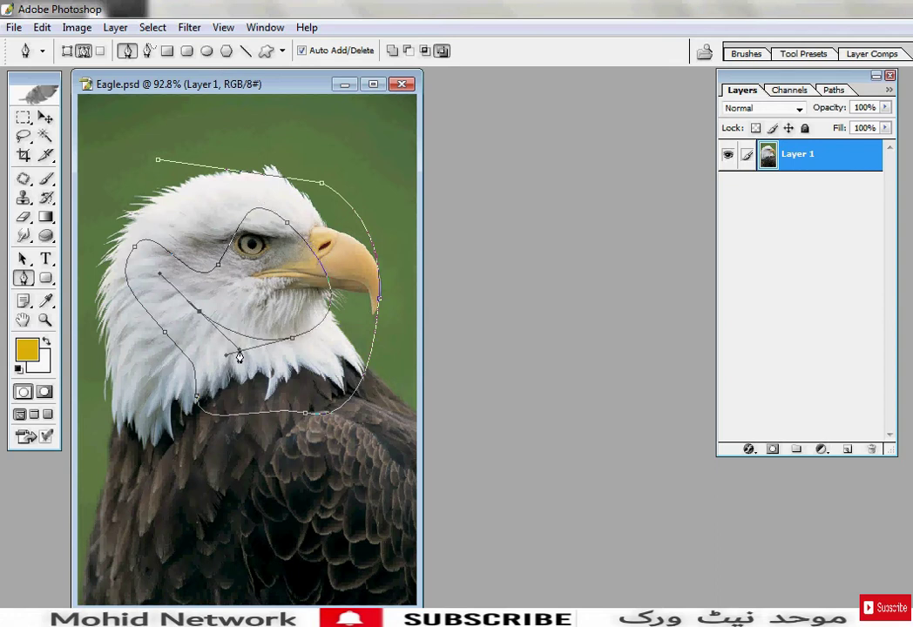
pyautogui.click(252, 392)
pyautogui.moveTo(144, 433); pyautogui.dragTo(170, 448)
pyautogui.moveTo(303, 471); pyautogui.dragTo(275, 429)
pyautogui.hotkey('ctrl', 'Return')
pyautogui.hotkey('ctrl', 'd')
# Draw a short second trial path across the head, load it as a selection, then deselect
pyautogui.click(177, 208)
pyautogui.moveTo(276, 225); pyautogui.dragTo(295, 259)
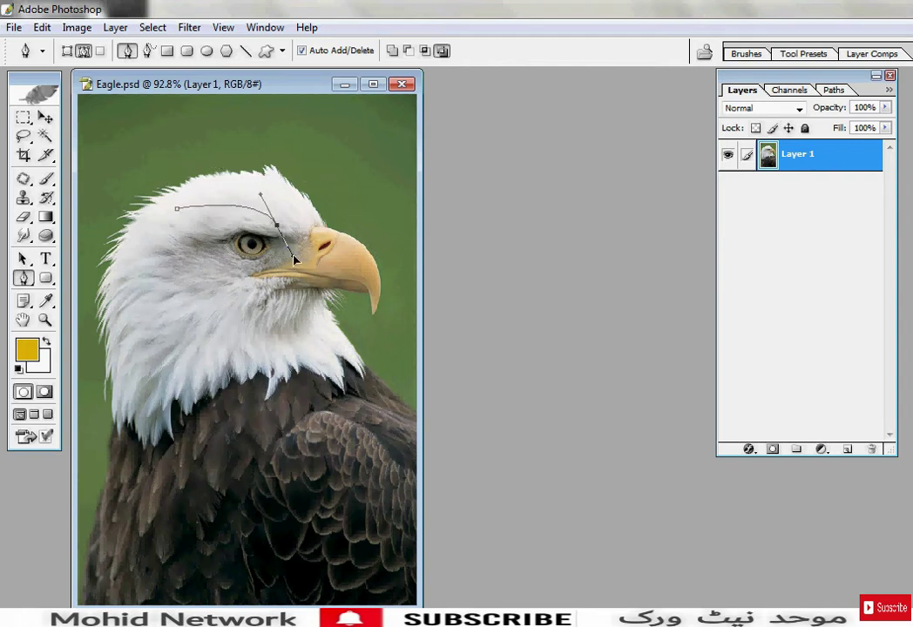
pyautogui.hotkey('ctrl', 'Return')
pyautogui.hotkey('ctrl', 'd')
# Draw an open curved path from the top of the beak, down around the neck into the breast feathers
pyautogui.click(315, 227)
pyautogui.moveTo(374, 313); pyautogui.dragTo(347, 401)
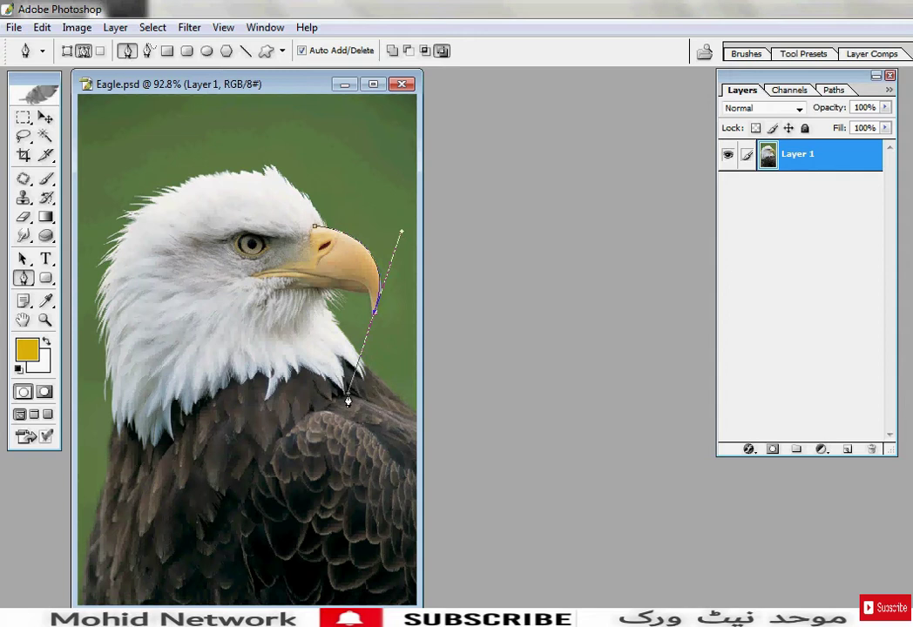
pyautogui.moveTo(348, 401); pyautogui.dragTo(332, 392)
pyautogui.moveTo(184, 359); pyautogui.dragTo(162, 455)
pyautogui.click(222, 494)
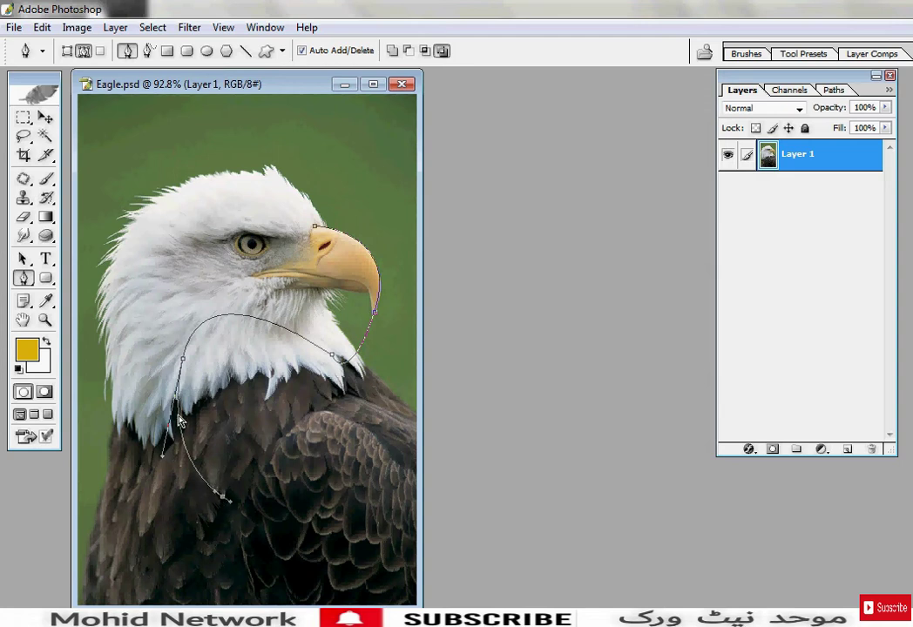
pyautogui.moveTo(162, 462); pyautogui.dragTo(142, 420)
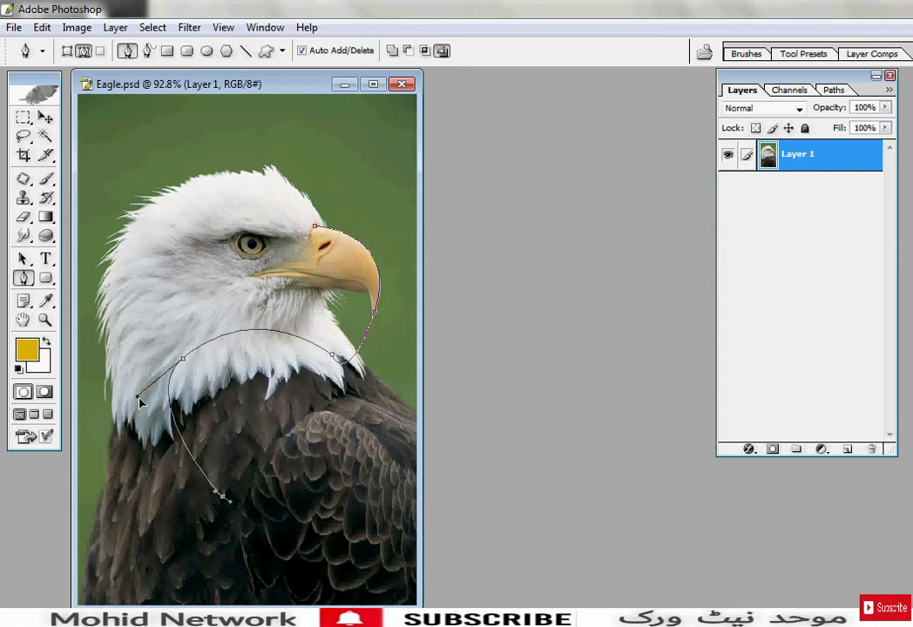
pyautogui.moveTo(144, 421); pyautogui.dragTo(160, 423)
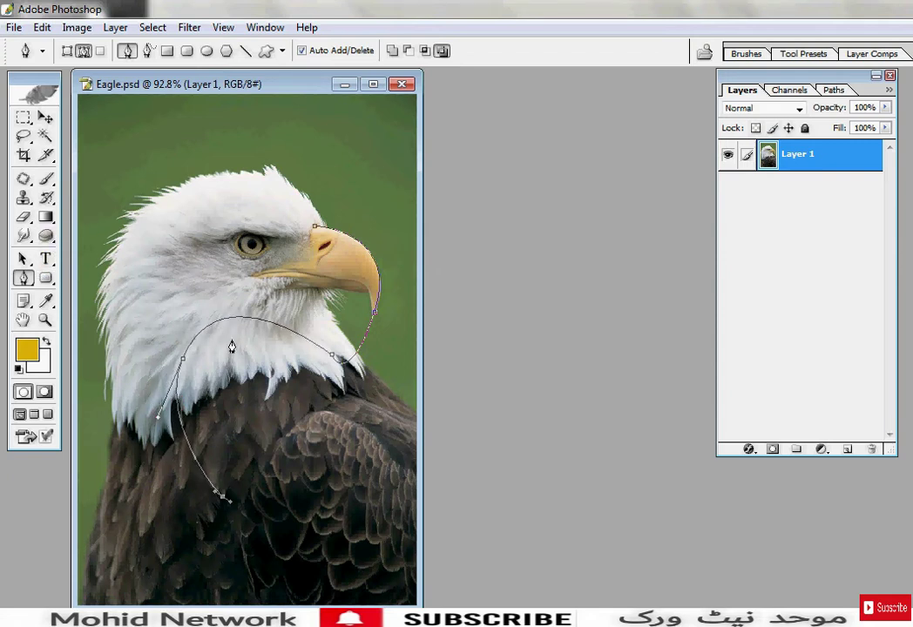
# Add an anchor point midway along the neck curve and drag its handle to reshape the curve
pyautogui.click(23, 278)
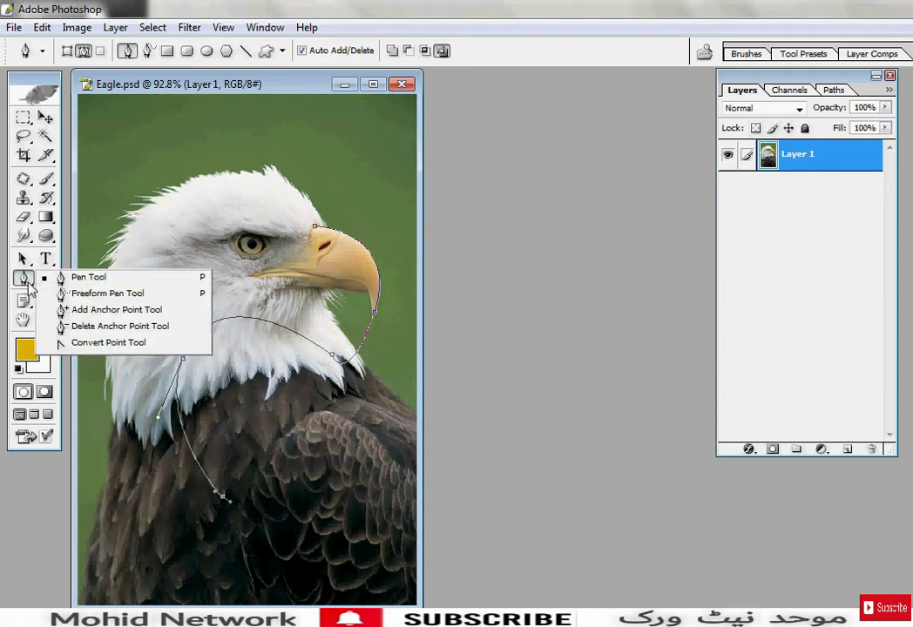
pyautogui.click(79, 312)
pyautogui.click(244, 321)
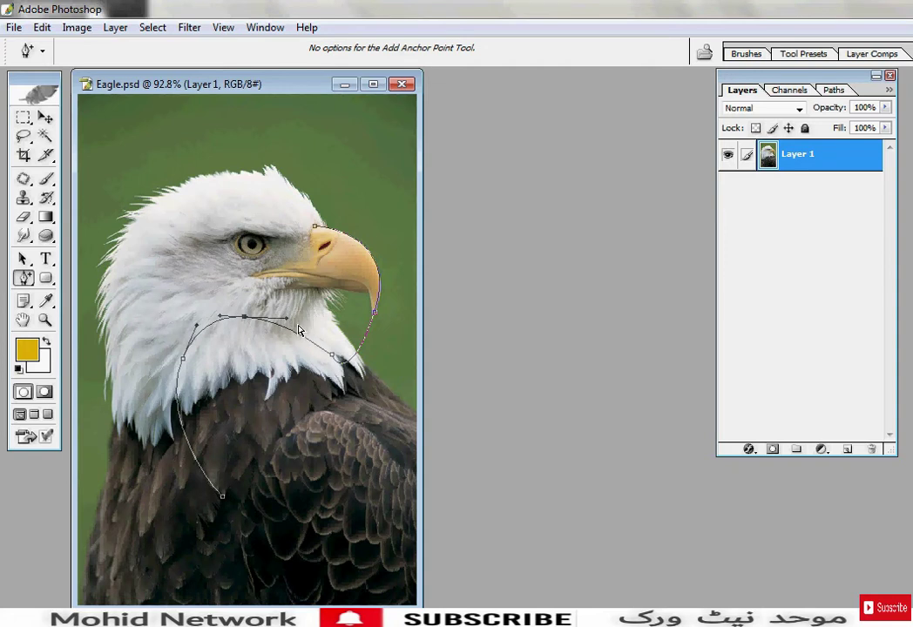
pyautogui.moveTo(288, 325)
pyautogui.mouseDown()
pyautogui.moveTo(287, 334)
pyautogui.moveTo(288, 299)
pyautogui.moveTo(297, 325)
pyautogui.moveTo(259, 374)
pyautogui.moveTo(299, 305)
pyautogui.moveTo(301, 316)
pyautogui.moveTo(292, 332)
pyautogui.moveTo(301, 281)
pyautogui.moveTo(303, 347)
pyautogui.moveTo(306, 320)
pyautogui.moveTo(296, 328)
pyautogui.mouseUp()
# Delete that extra anchor point with the Delete Anchor Point Tool and deselect the path
pyautogui.rightClick(25, 278)
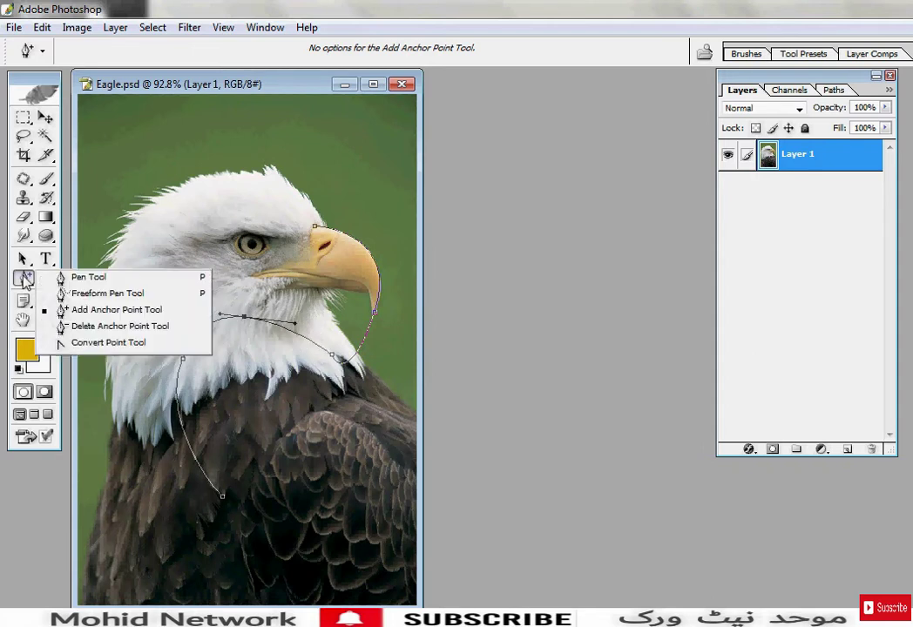
pyautogui.click(67, 328)
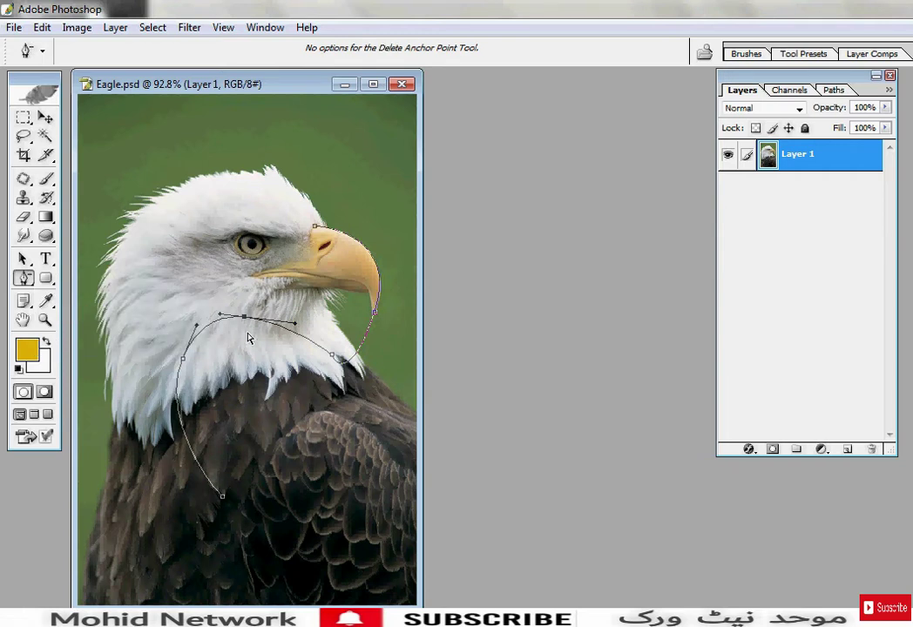
pyautogui.click(244, 321)
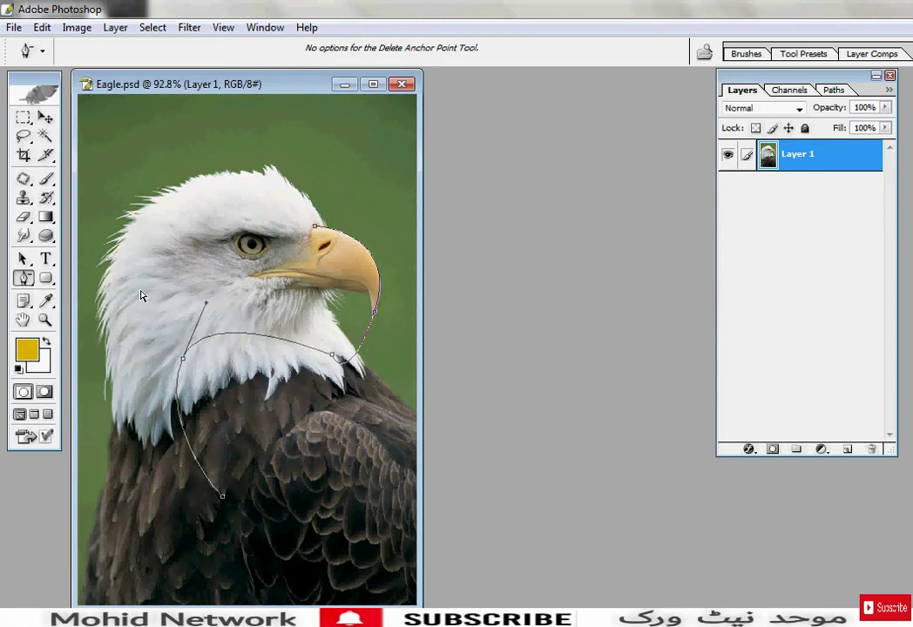
pyautogui.click(113, 308)
# Pen a closed outline around the eagle's head and neck, load it as a selection, then deselect
pyautogui.click(26, 281)
pyautogui.click(87, 277)
pyautogui.click(122, 208)
pyautogui.click(278, 207)
pyautogui.click(342, 322)
pyautogui.moveTo(305, 454); pyautogui.dragTo(386, 451)
pyautogui.moveTo(155, 421); pyautogui.dragTo(126, 277)
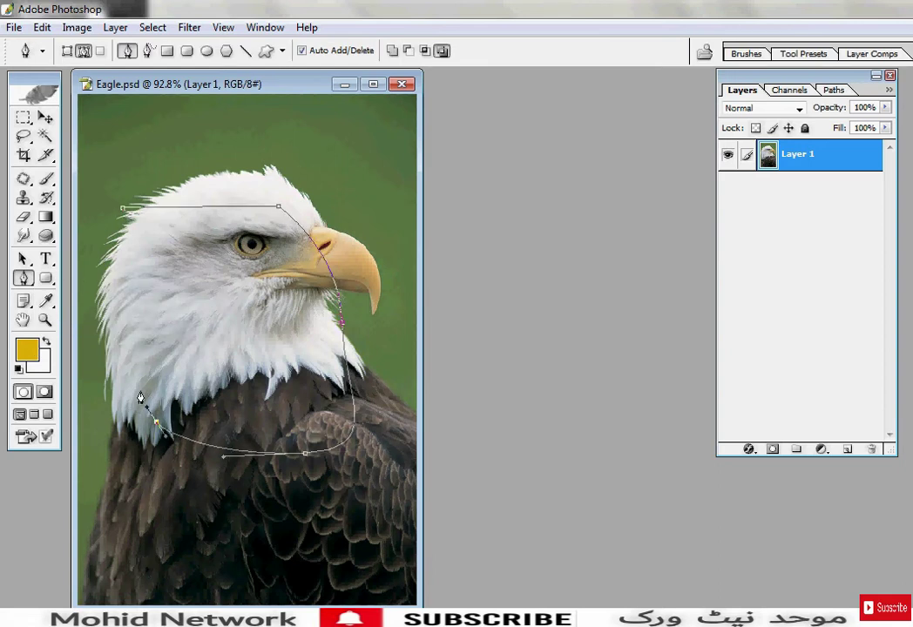
pyautogui.click(122, 210)
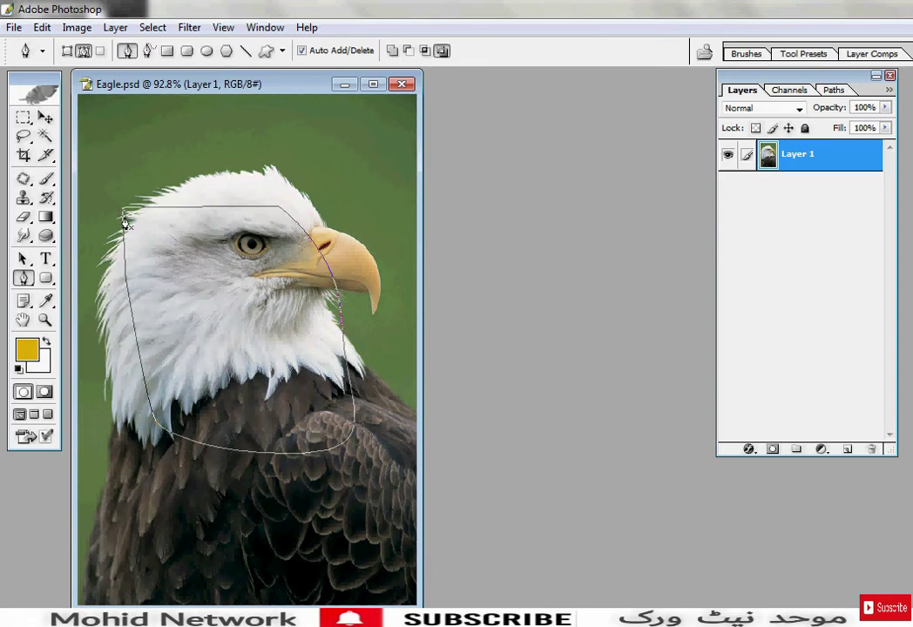
pyautogui.hotkey('ctrl', 'Return')
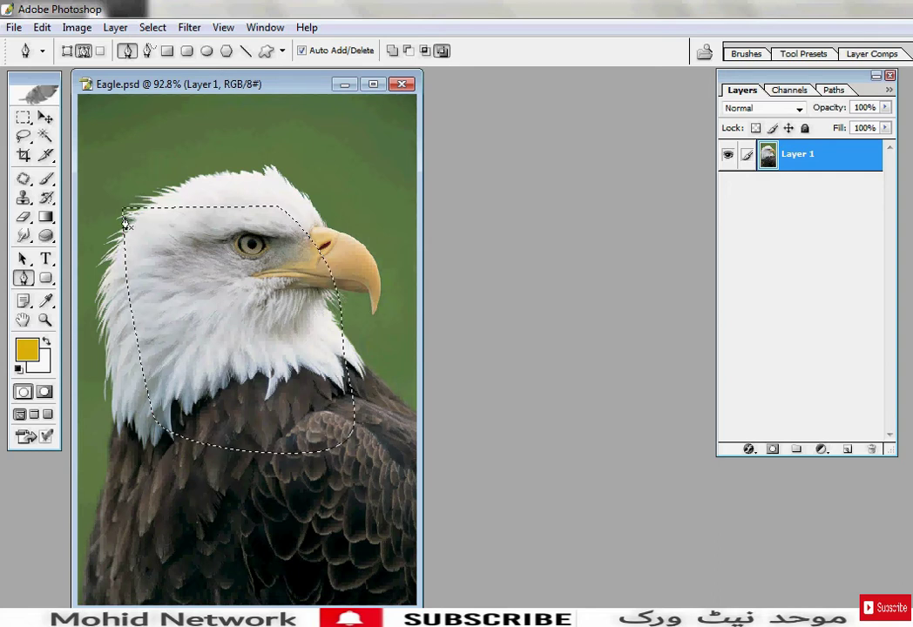
pyautogui.hotkey('ctrl', 'd')
# Draw a rounded-rectangle path over the eagle's head, load it as a selection, then deselect
pyautogui.click(46, 278)
pyautogui.click(132, 294)
pyautogui.moveTo(172, 215); pyautogui.dragTo(355, 359)
pyautogui.hotkey('ctrl', 'Return')
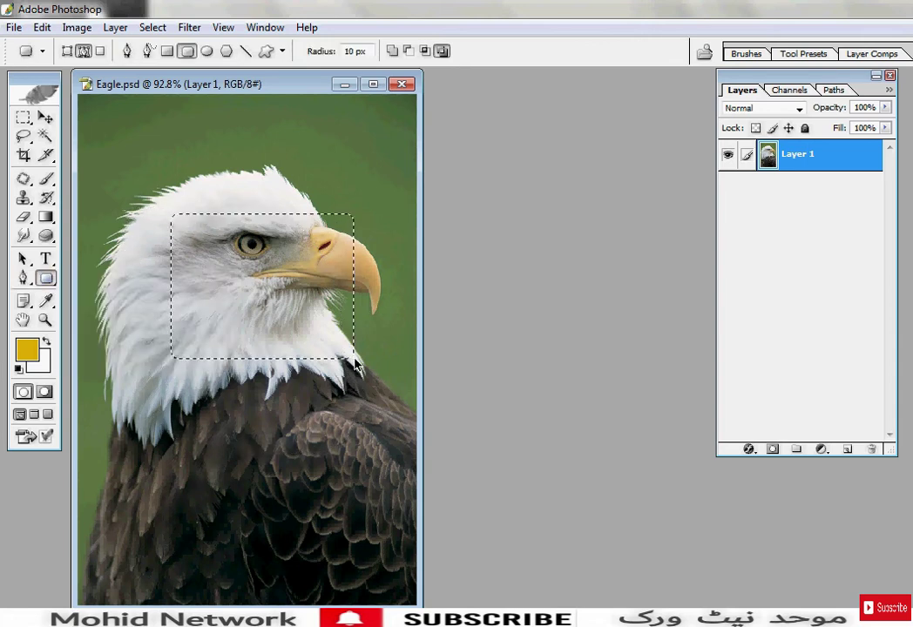
pyautogui.hotkey('ctrl', 'd')
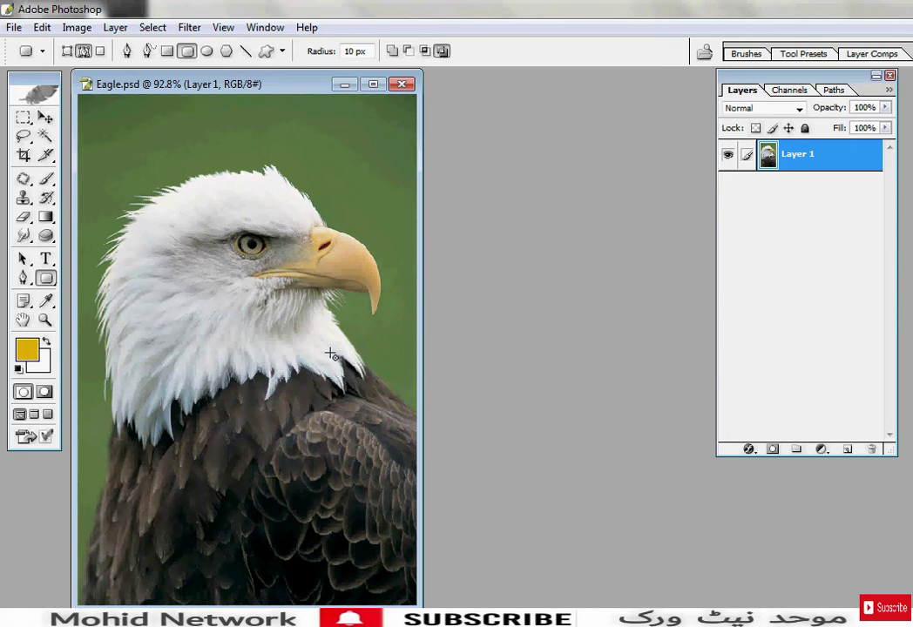
# Try a larger rounded rectangle, clear it, then marquee-select a rectangle over the eye and crown
pyautogui.moveTo(158, 214); pyautogui.dragTo(357, 400)
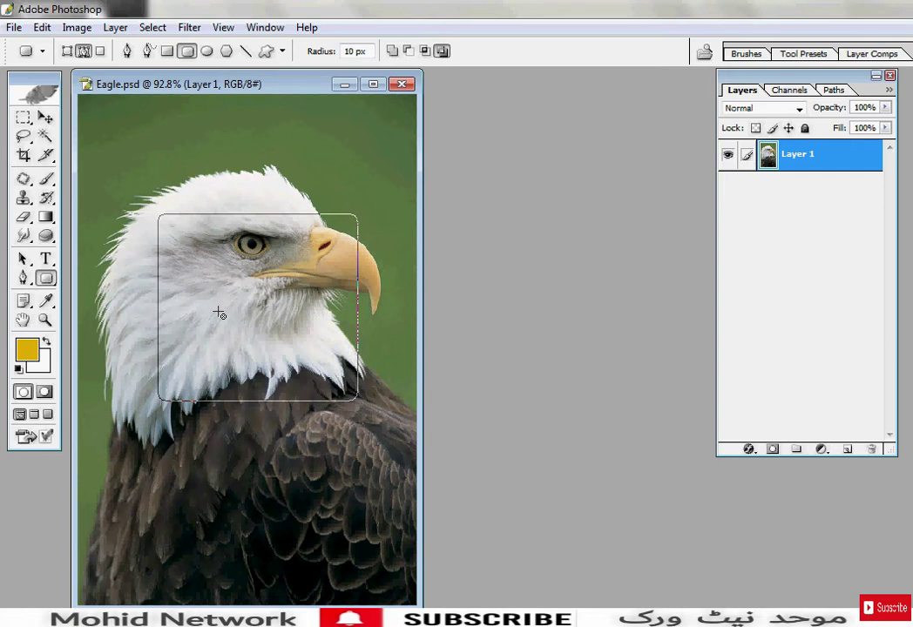
pyautogui.hotkey('ctrl', 'Return')
pyautogui.hotkey('ctrl', 'd')
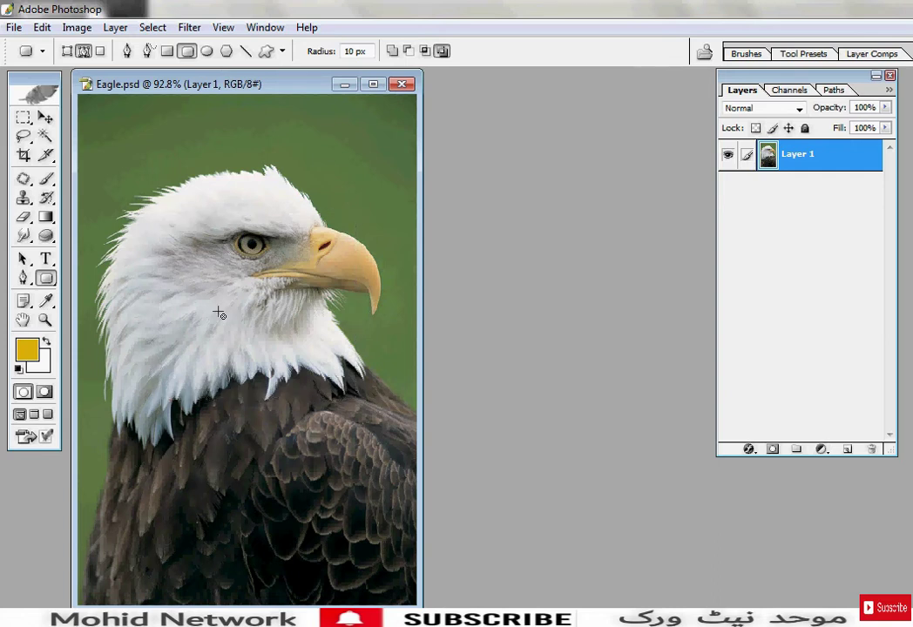
pyautogui.click(24, 117)
pyautogui.moveTo(143, 184); pyautogui.dragTo(325, 328)
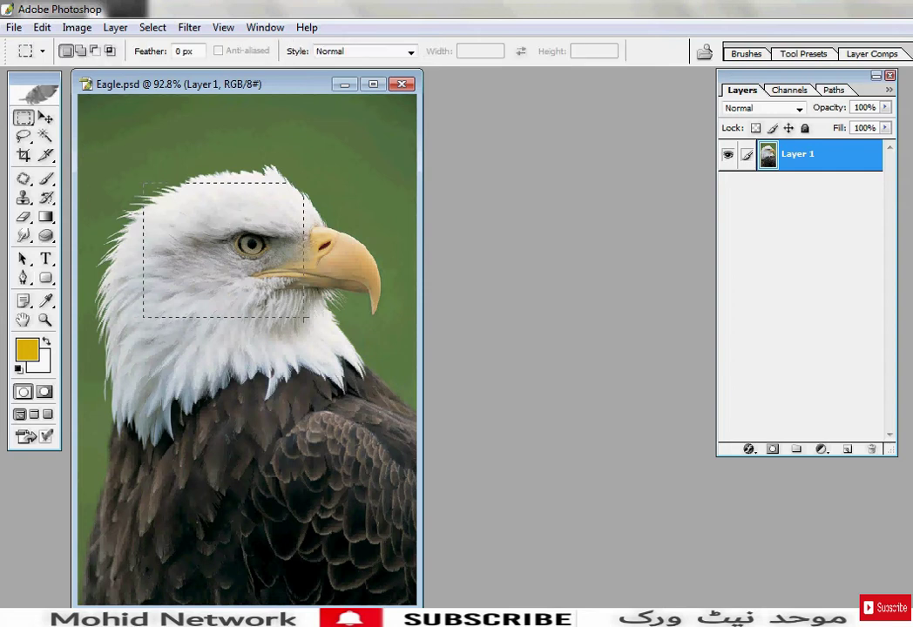
# Draw a rectangle path over the head, bow its top edge with an added point, load it as a selection, then clear it
pyautogui.click(326, 329)
pyautogui.click(45, 277)
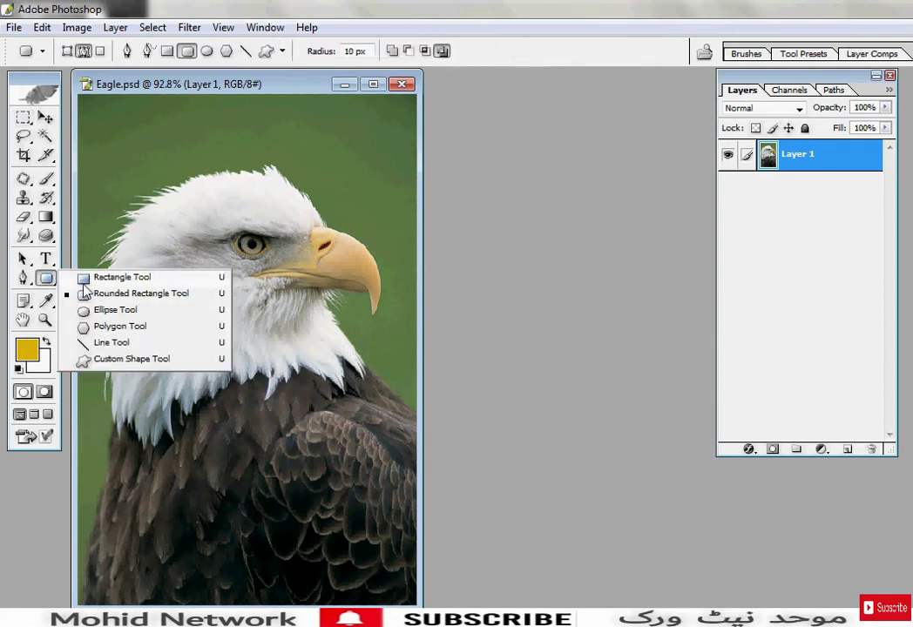
pyautogui.click(122, 276)
pyautogui.moveTo(157, 238); pyautogui.dragTo(361, 419)
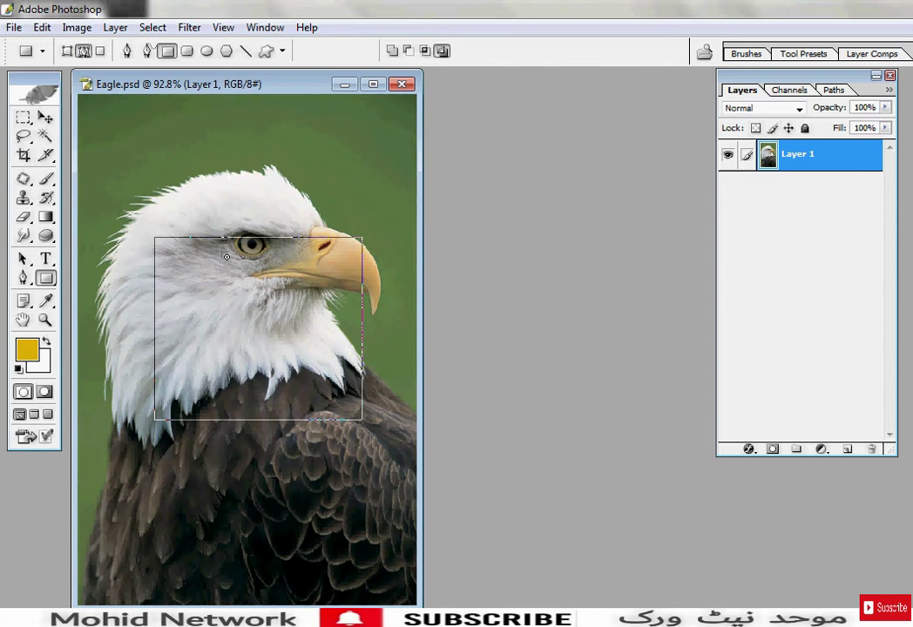
pyautogui.moveTo(24, 277); pyautogui.dragTo(69, 309)
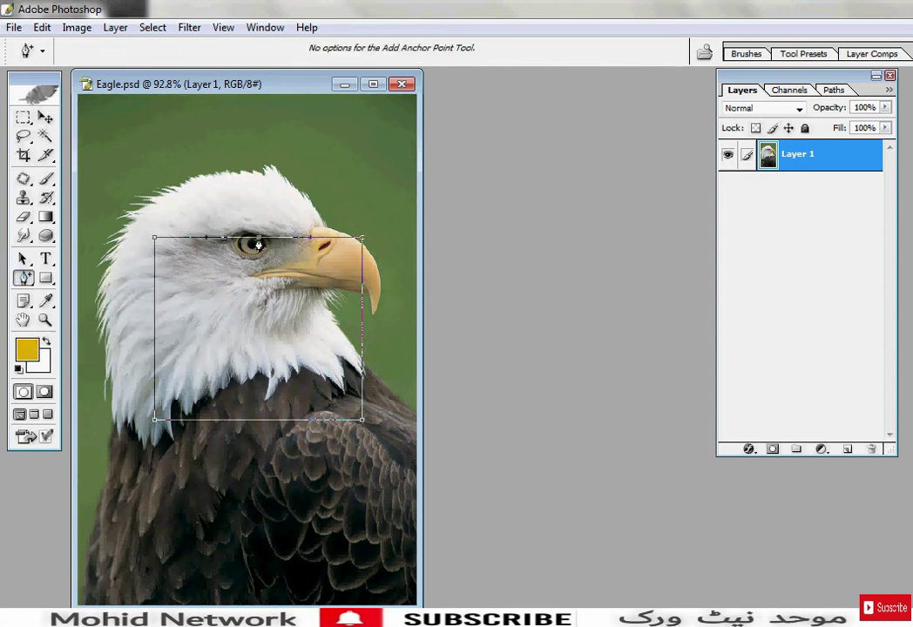
pyautogui.moveTo(260, 238)
pyautogui.mouseDown()
pyautogui.moveTo(317, 261)
pyautogui.moveTo(298, 267)
pyautogui.mouseUp()
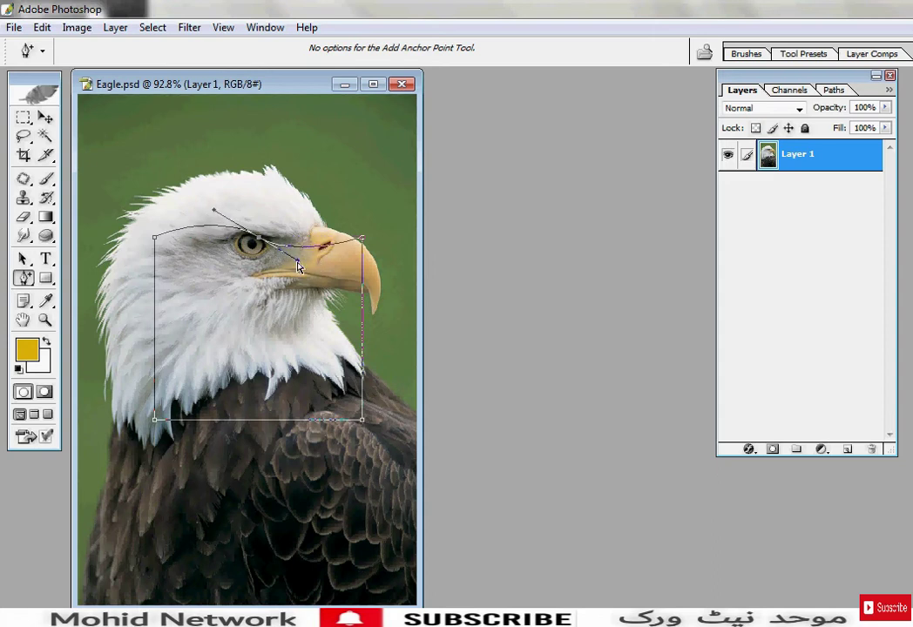
pyautogui.hotkey('ctrl', 'Return')
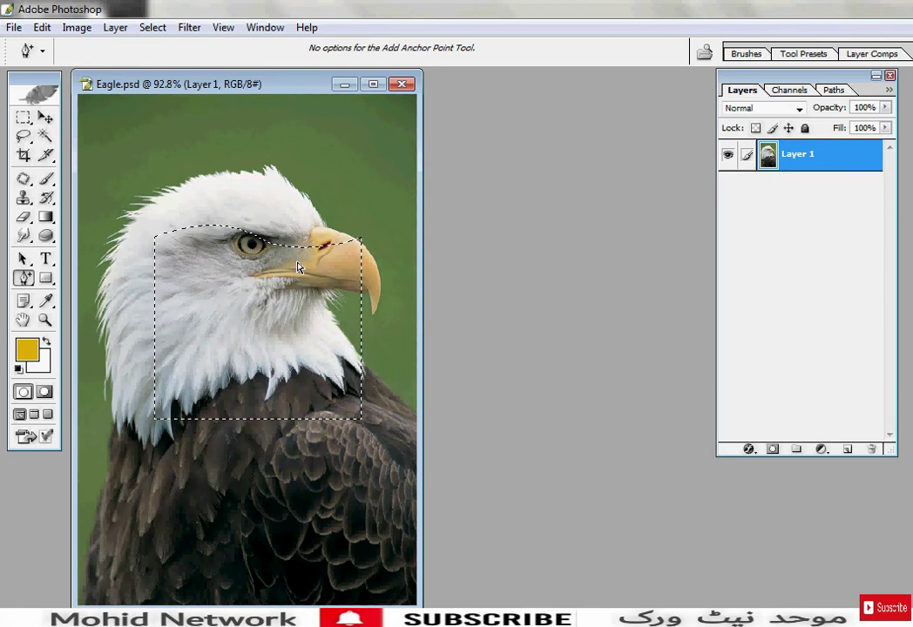
pyautogui.hotkey('ctrl', 'd')
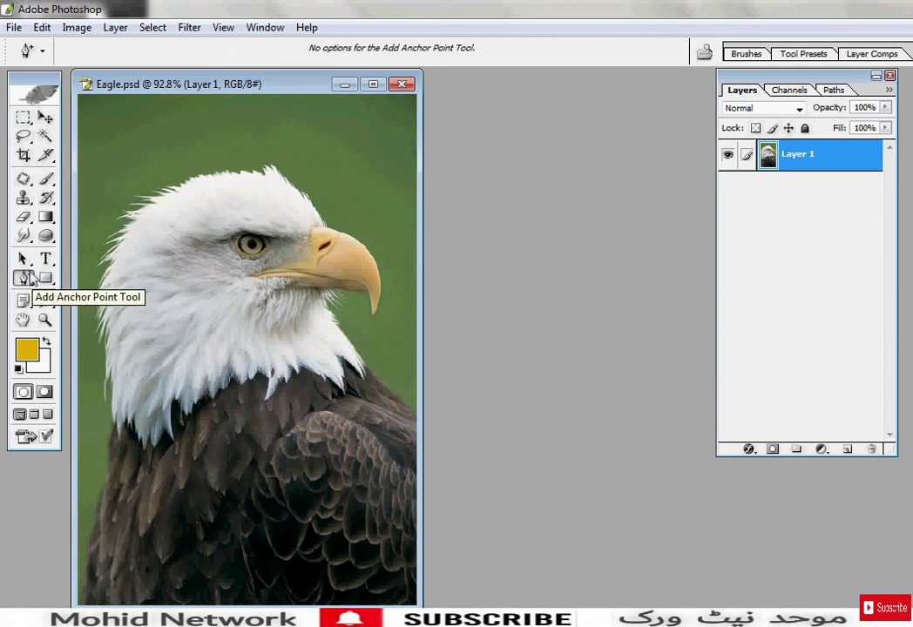
# Try freeform-pen and lasso outlines of the head and neck, clear them, and select the Custom Shape Tool
pyautogui.moveTo(36, 285); pyautogui.dragTo(61, 291)
pyautogui.moveTo(189, 183); pyautogui.dragTo(186, 399)
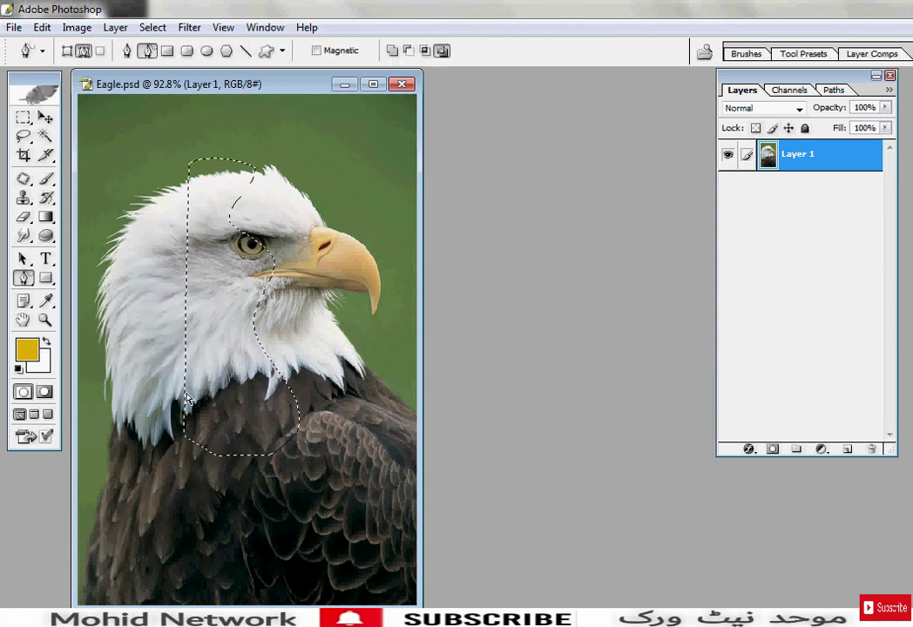
pyautogui.hotkey('ctrl', 'd')
pyautogui.click(24, 136)
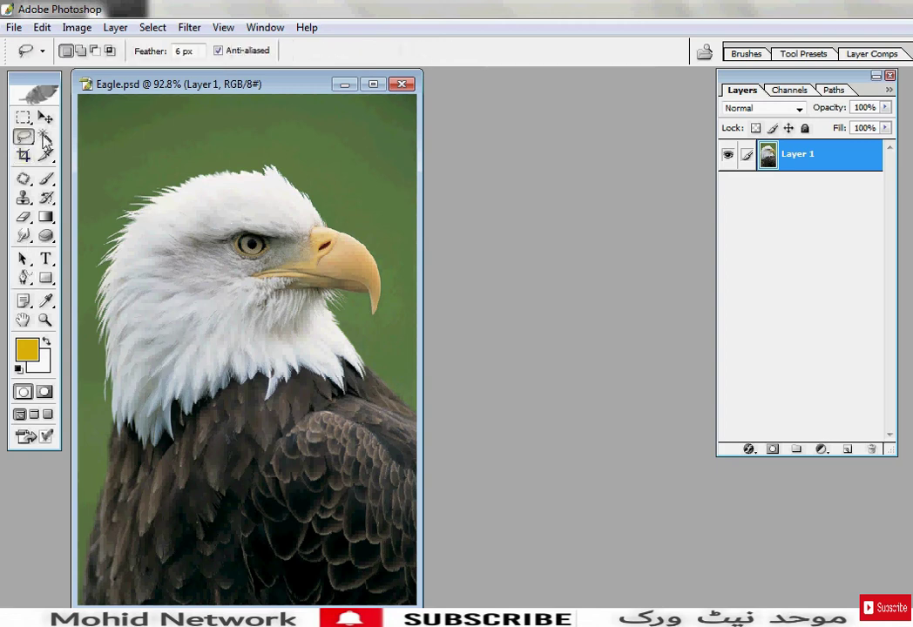
pyautogui.moveTo(205, 178); pyautogui.dragTo(171, 385)
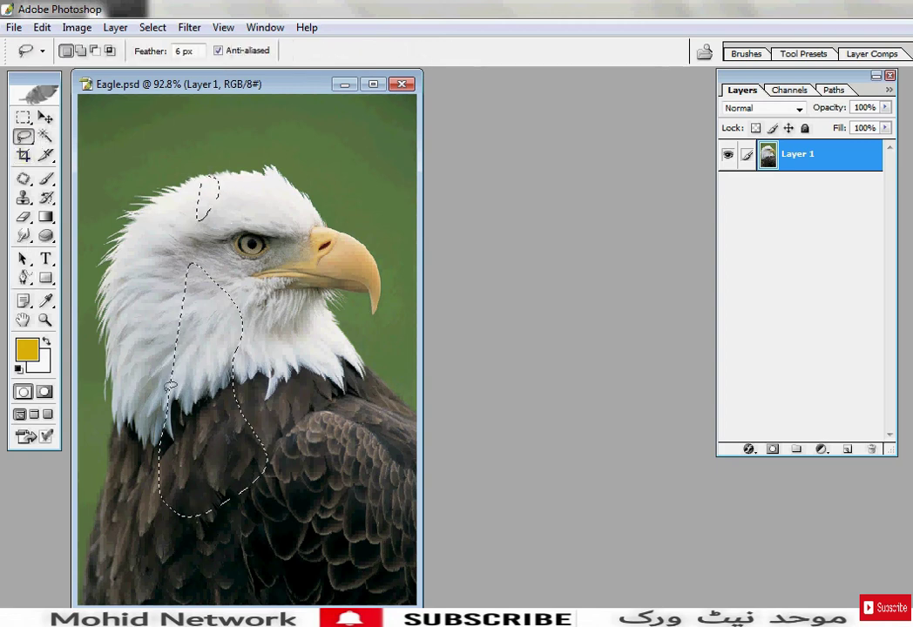
pyautogui.click(172, 398)
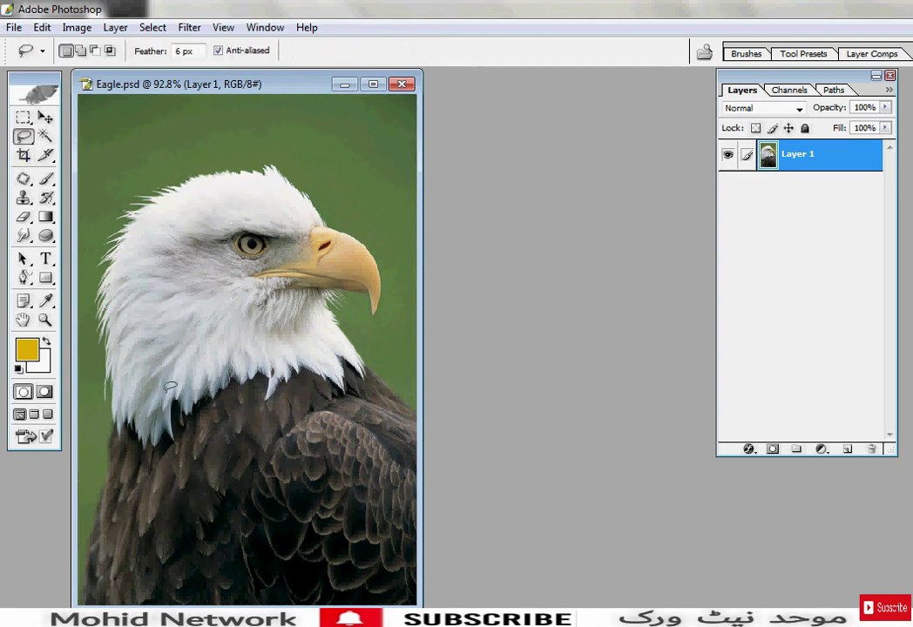
pyautogui.click(47, 281)
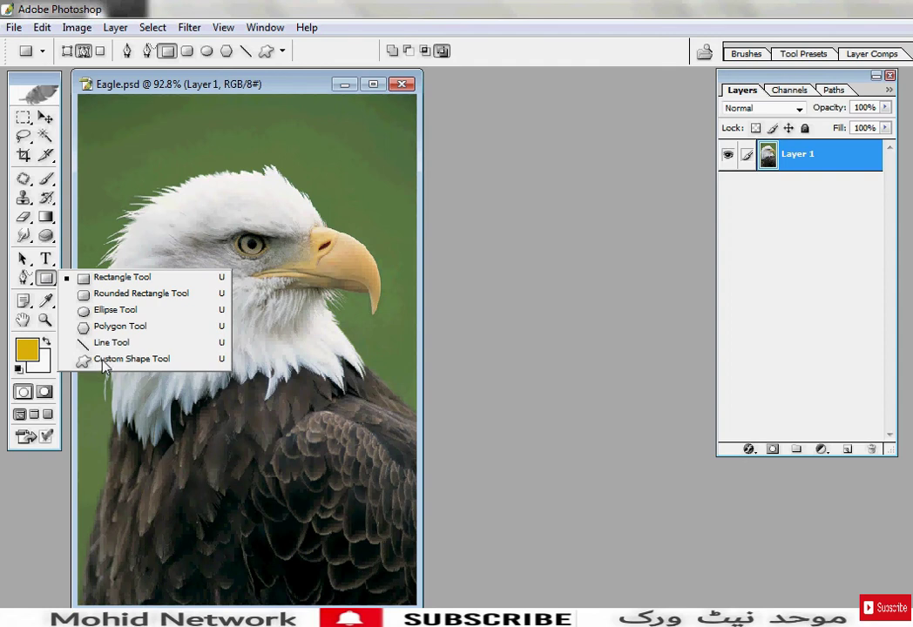
pyautogui.click(113, 359)
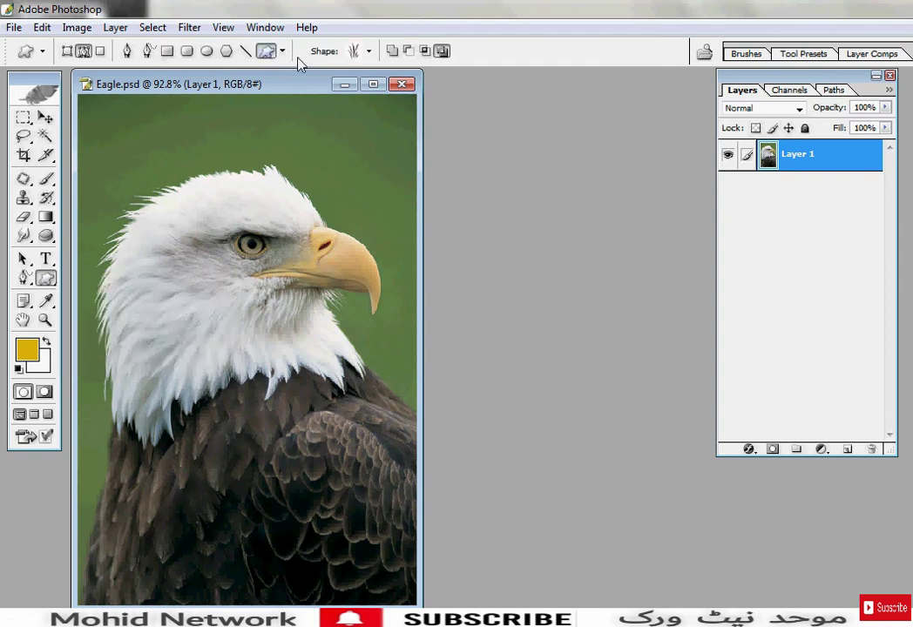
pyautogui.click(368, 50)
pyautogui.moveTo(431, 87)
pyautogui.mouseDown()
pyautogui.moveTo(432, 167)
pyautogui.moveTo(432, 117)
pyautogui.mouseUp()
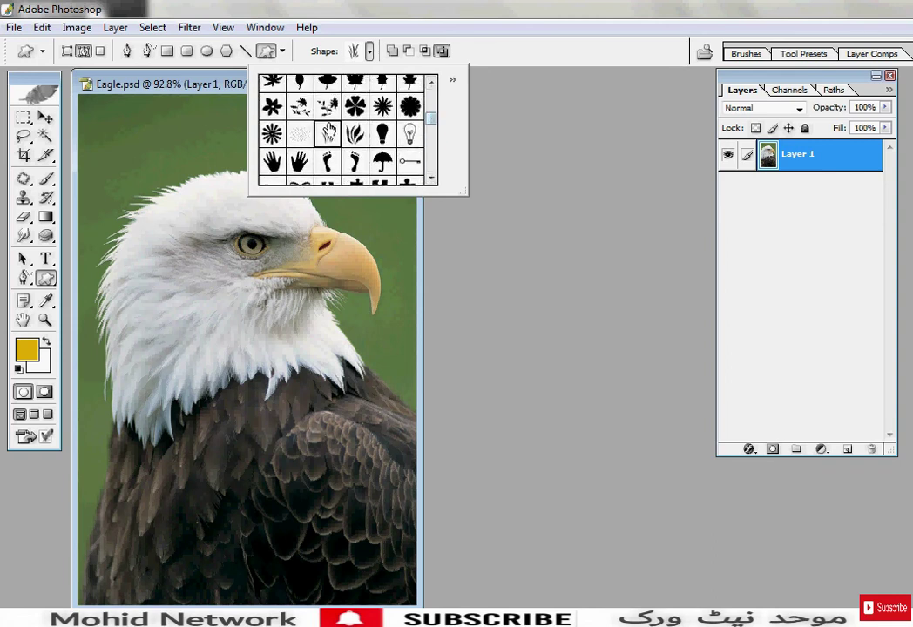
pyautogui.click(327, 162)
pyautogui.moveTo(138, 203)
pyautogui.mouseDown()
pyautogui.moveTo(311, 451)
pyautogui.moveTo(344, 515)
pyautogui.mouseUp()
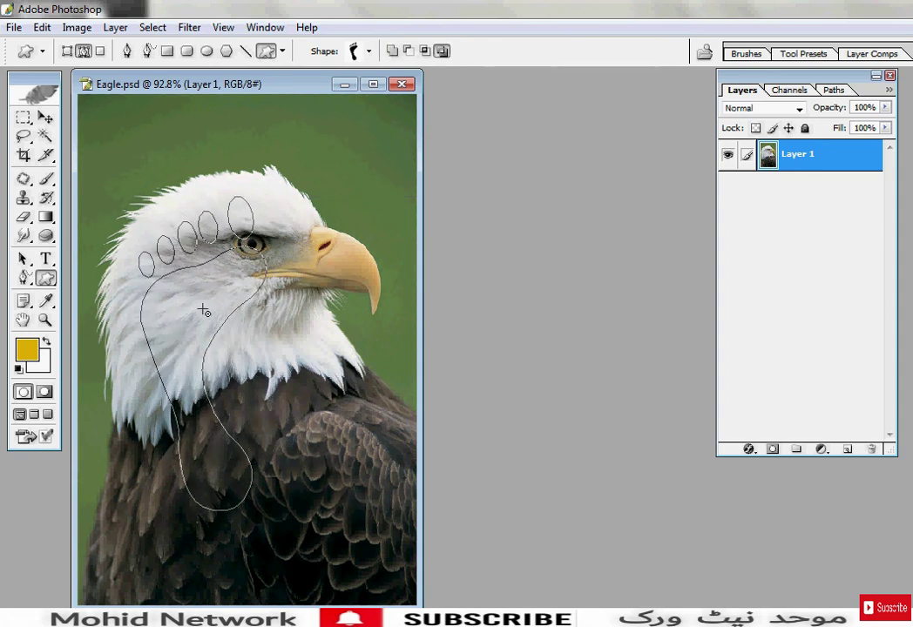
pyautogui.hotkey('ctrl', 'Return')
pyautogui.hotkey('ctrl', 'shift', 'alt', 'n')
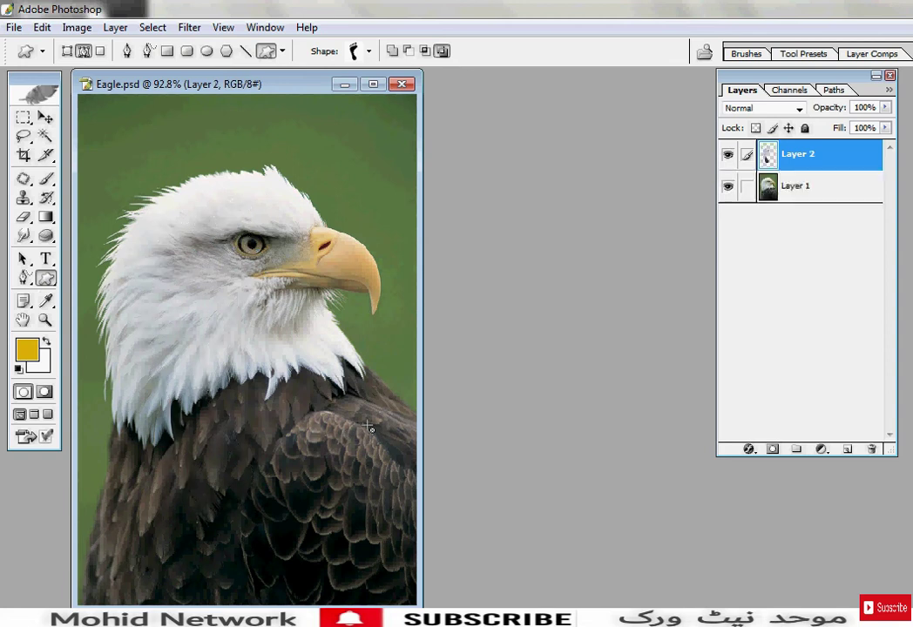
pyautogui.click(729, 186)
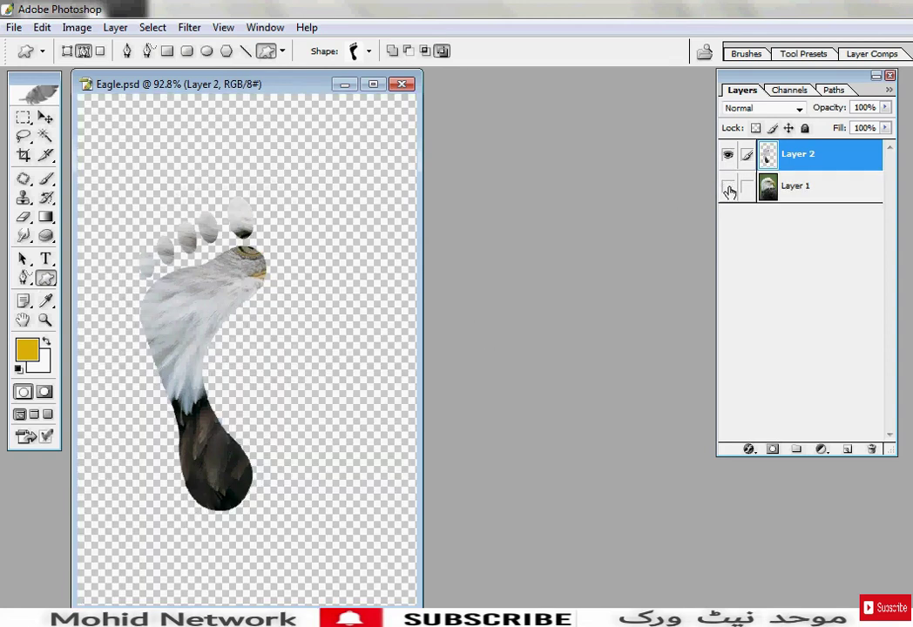
pyautogui.click(728, 186)
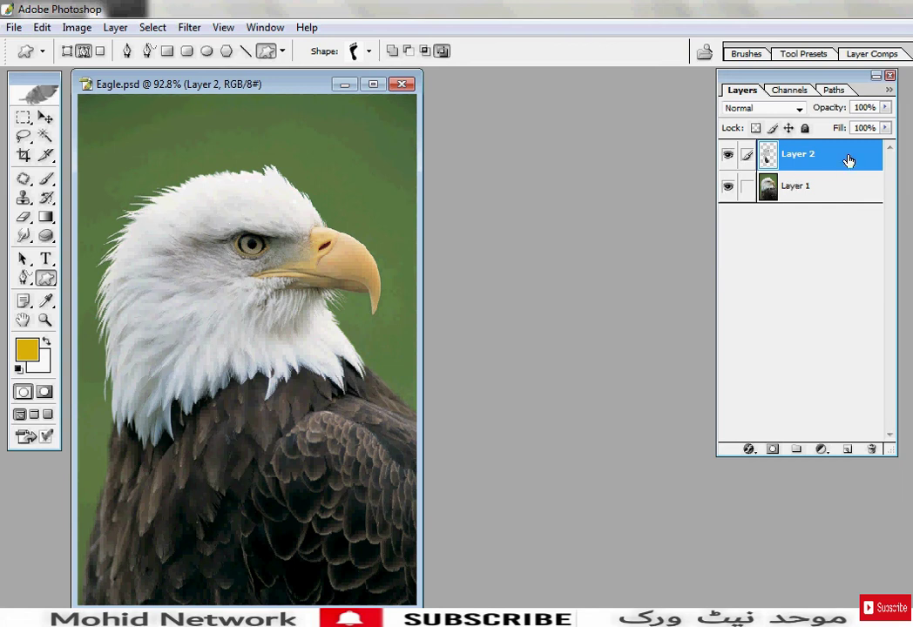
pyautogui.doubleClick(848, 157)
pyautogui.click(579, 276)
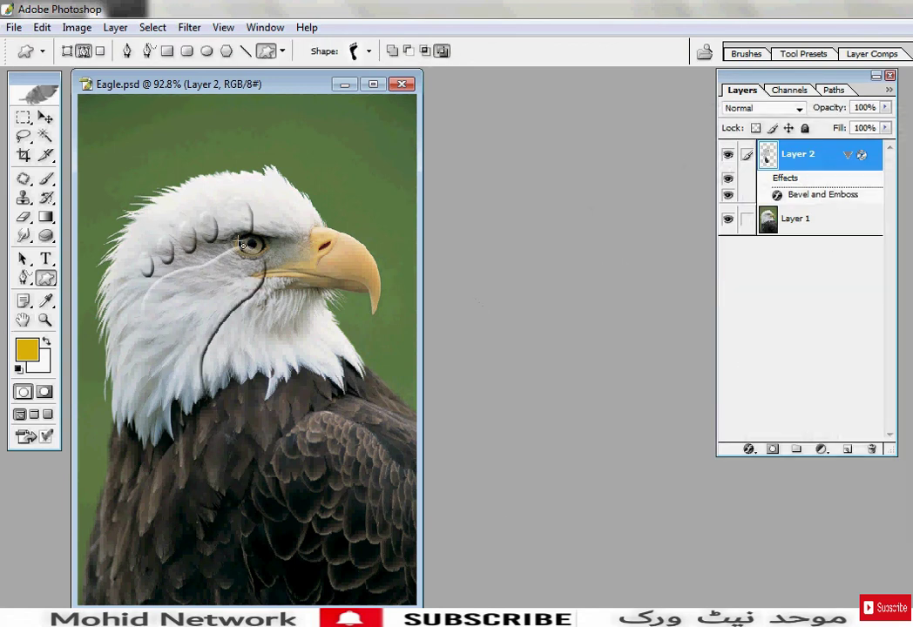
pyautogui.click(46, 117)
pyautogui.rightClick(834, 159)
pyautogui.click(653, 251)
pyautogui.click(450, 297)
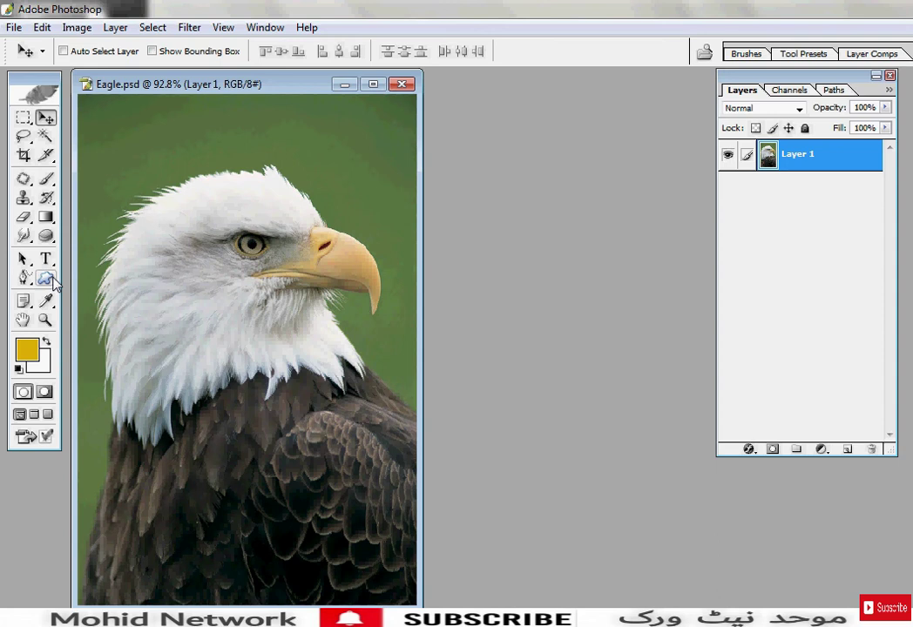
pyautogui.click(46, 279)
pyautogui.moveTo(192, 229); pyautogui.dragTo(357, 396)
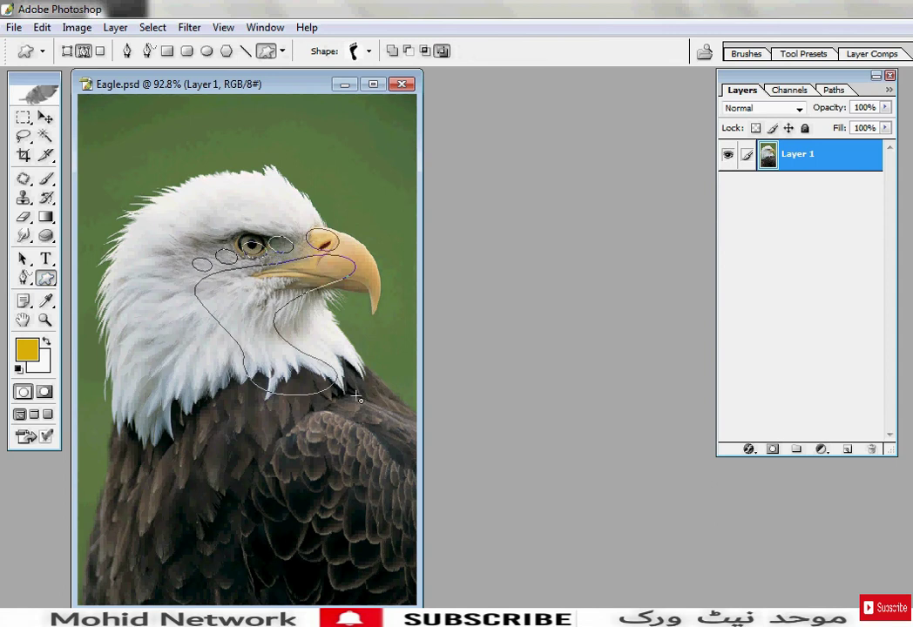
pyautogui.hotkey('ctrl', 'Return')
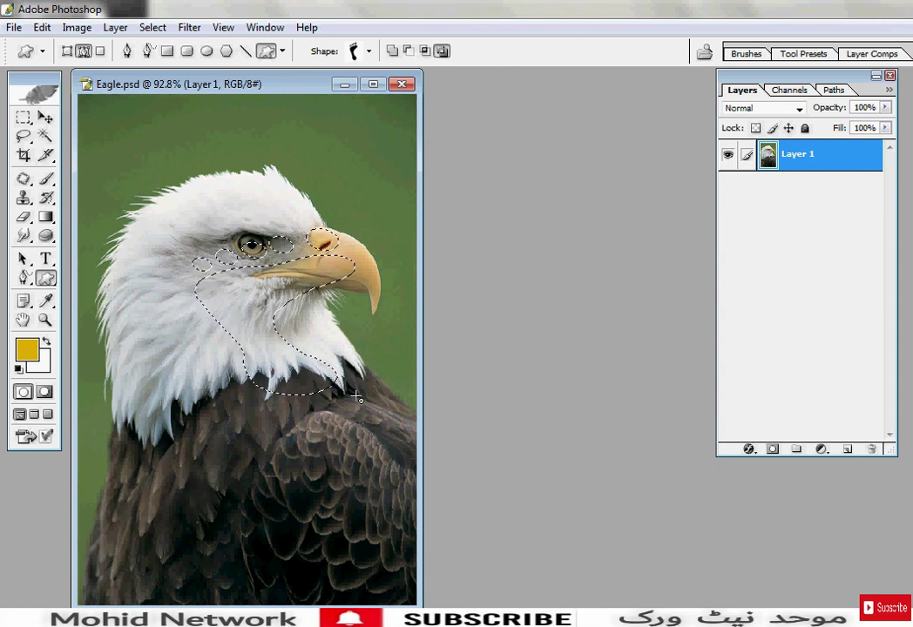
pyautogui.hotkey('ctrl', 'd')
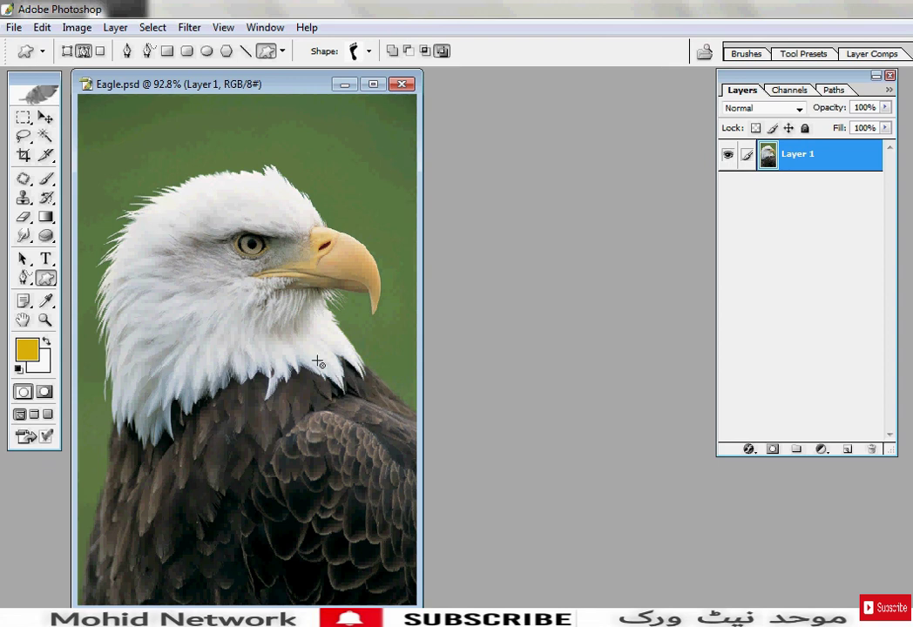
pyautogui.press('v')
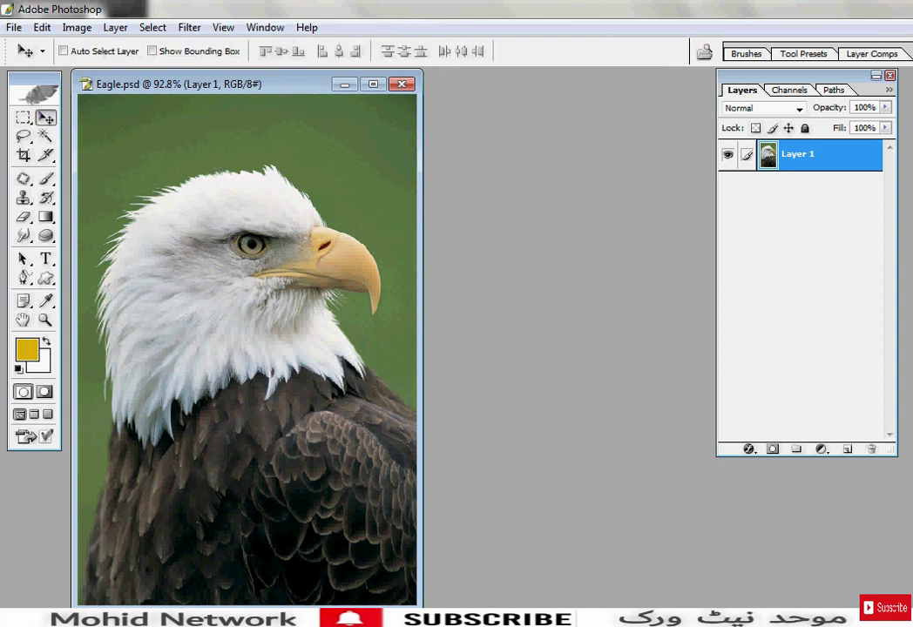